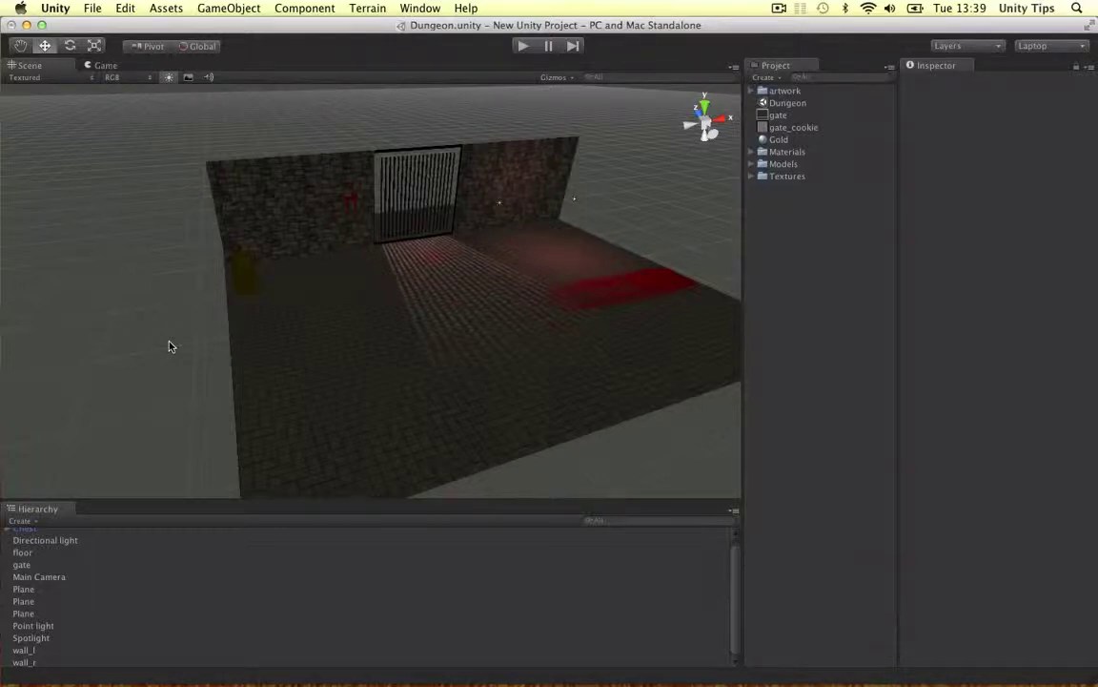
# Examine the dungeon scene from several angles, including the spotlight behind the gate and the chest beside the wall
pyautogui.keyDown('alt'); pyautogui.moveTo(425, 338); pyautogui.dragTo(306, 270); pyautogui.keyUp('alt')
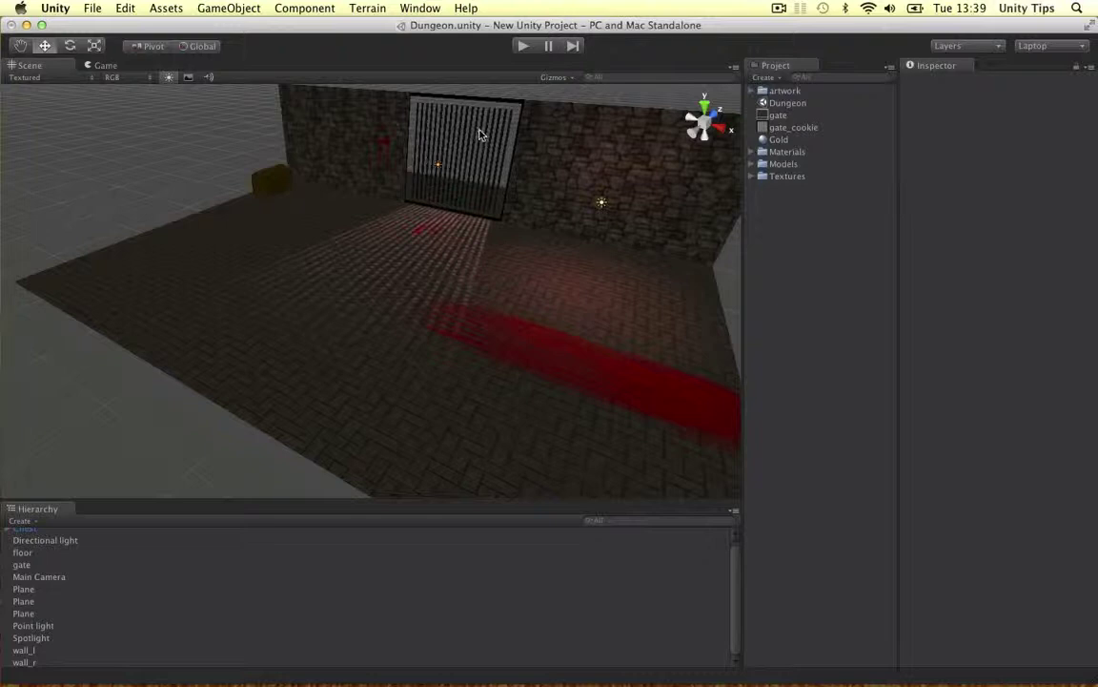
pyautogui.keyDown('alt'); pyautogui.moveTo(481, 128); pyautogui.dragTo(460, 176); pyautogui.keyUp('alt')
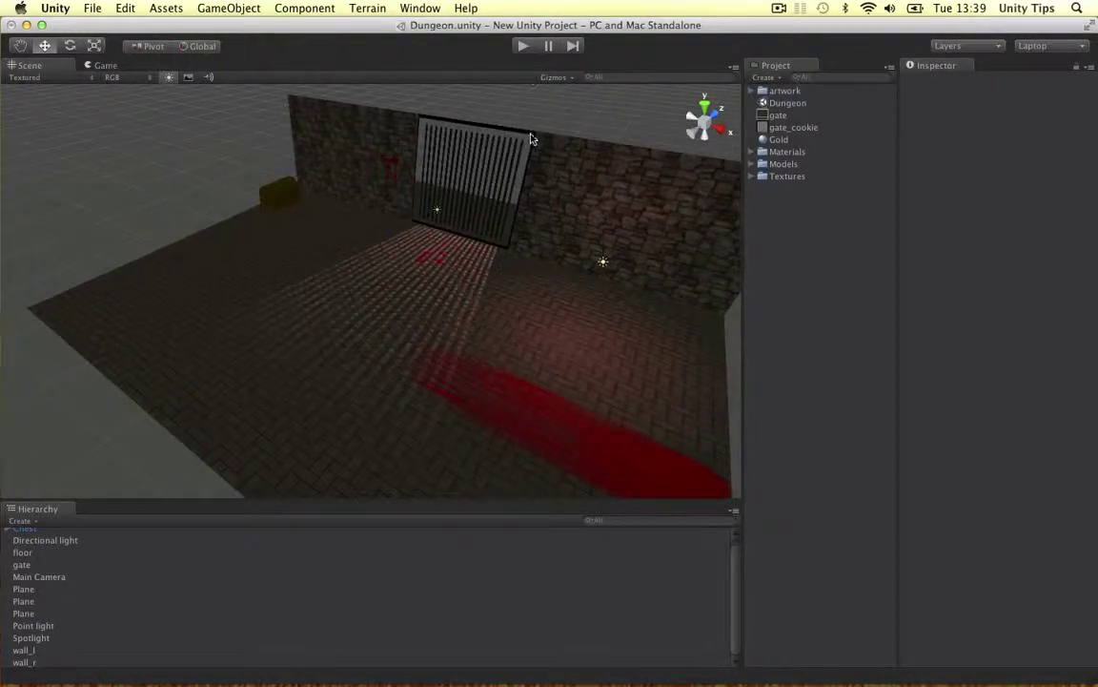
pyautogui.keyDown('alt'); pyautogui.moveTo(420, 213); pyautogui.dragTo(417, 358); pyautogui.keyUp('alt')
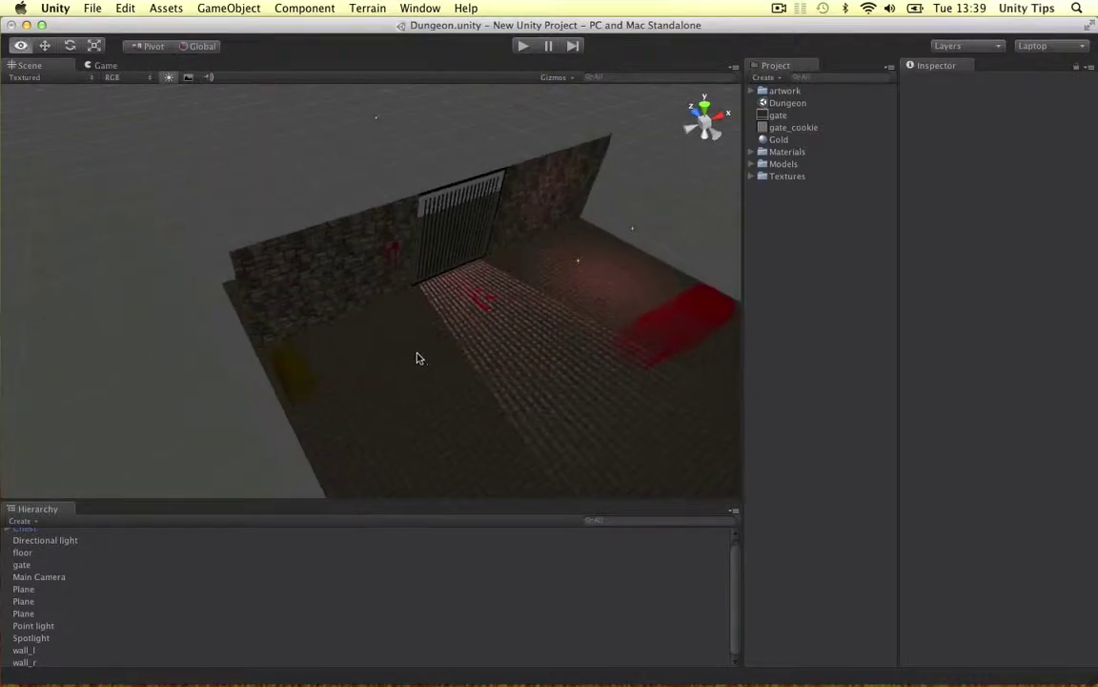
pyautogui.press('w')
pyautogui.click(372, 128)
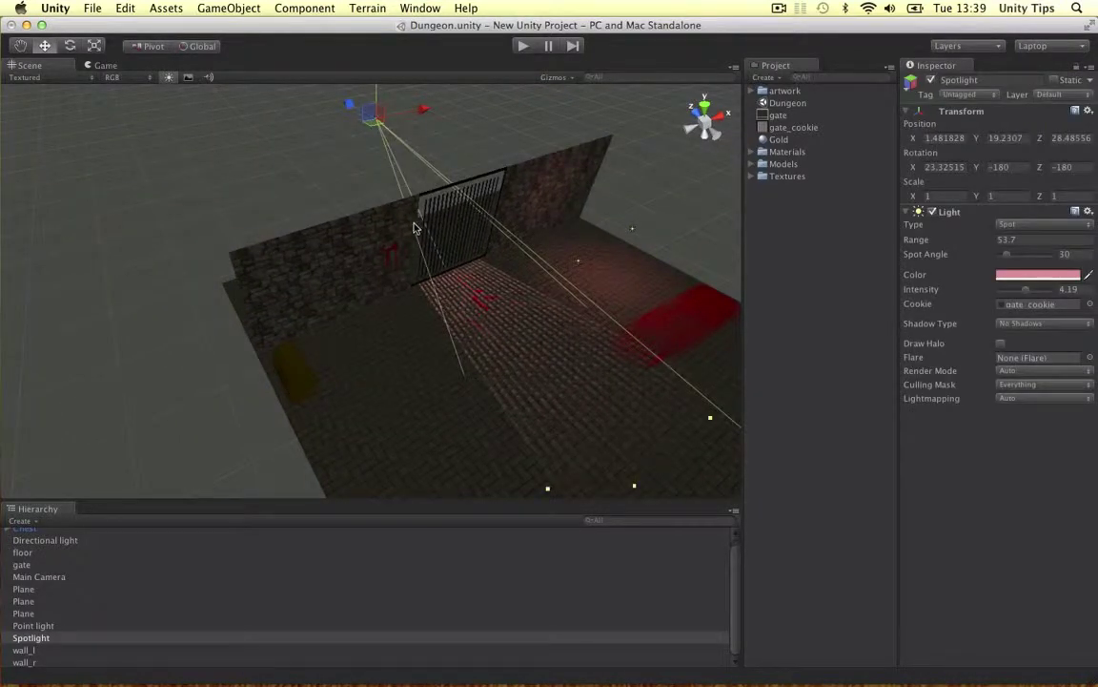
pyautogui.keyDown('alt'); pyautogui.moveTo(503, 315); pyautogui.dragTo(342, 159); pyautogui.keyUp('alt')
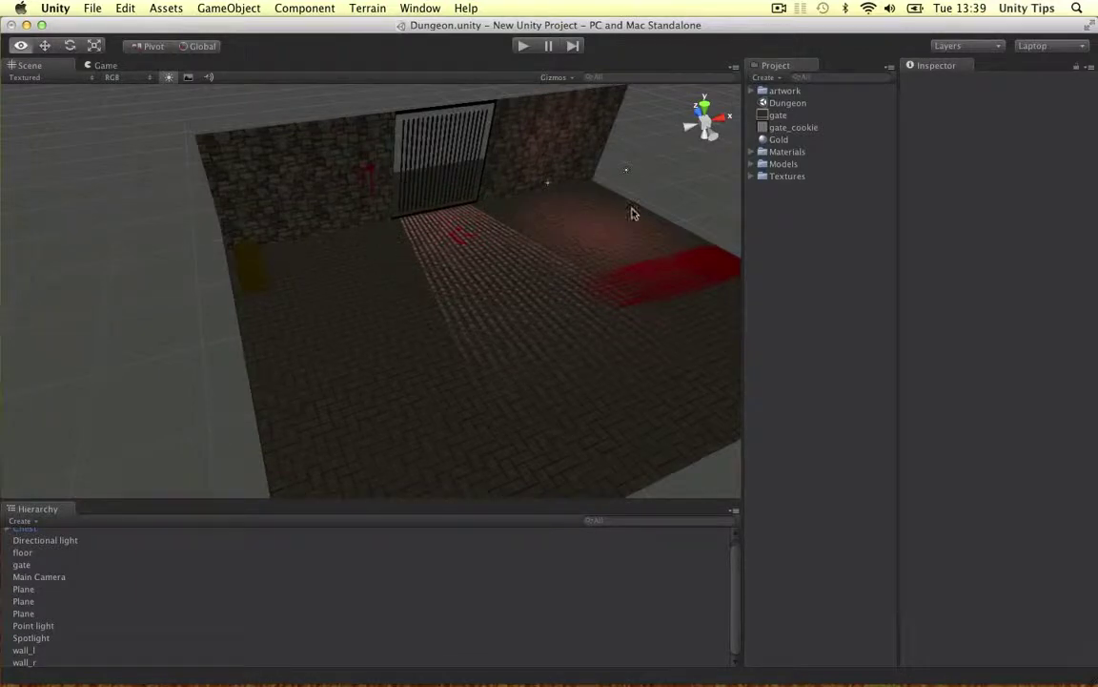
pyautogui.keyDown('alt'); pyautogui.moveTo(631, 212); pyautogui.dragTo(324, 195); pyautogui.keyUp('alt')
pyautogui.click(321, 196)
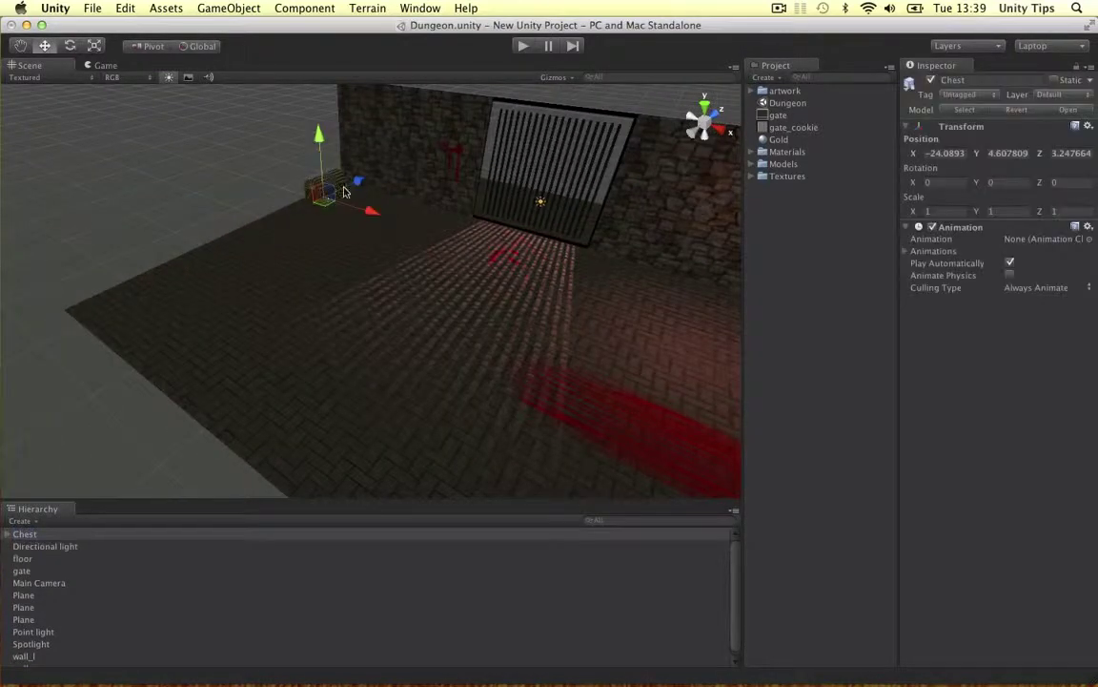
# Darken the main color of the Gold material to a very dark brown
pyautogui.click(780, 139)
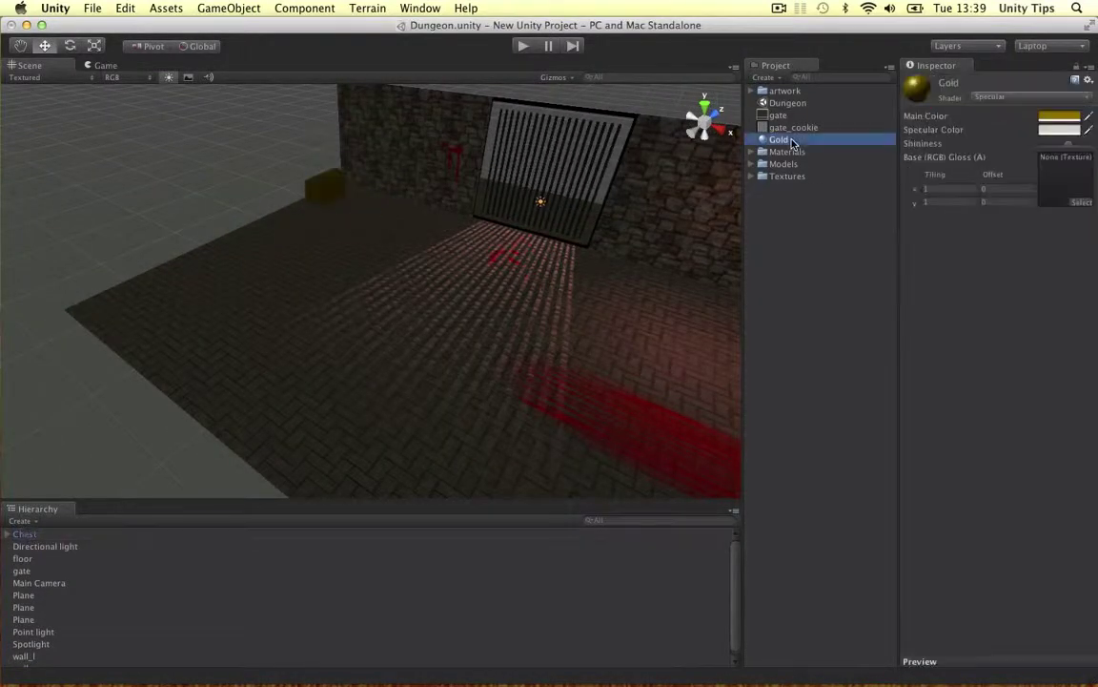
pyautogui.click(1046, 118)
pyautogui.moveTo(815, 274); pyautogui.dragTo(830, 305)
pyautogui.click(710, 169)
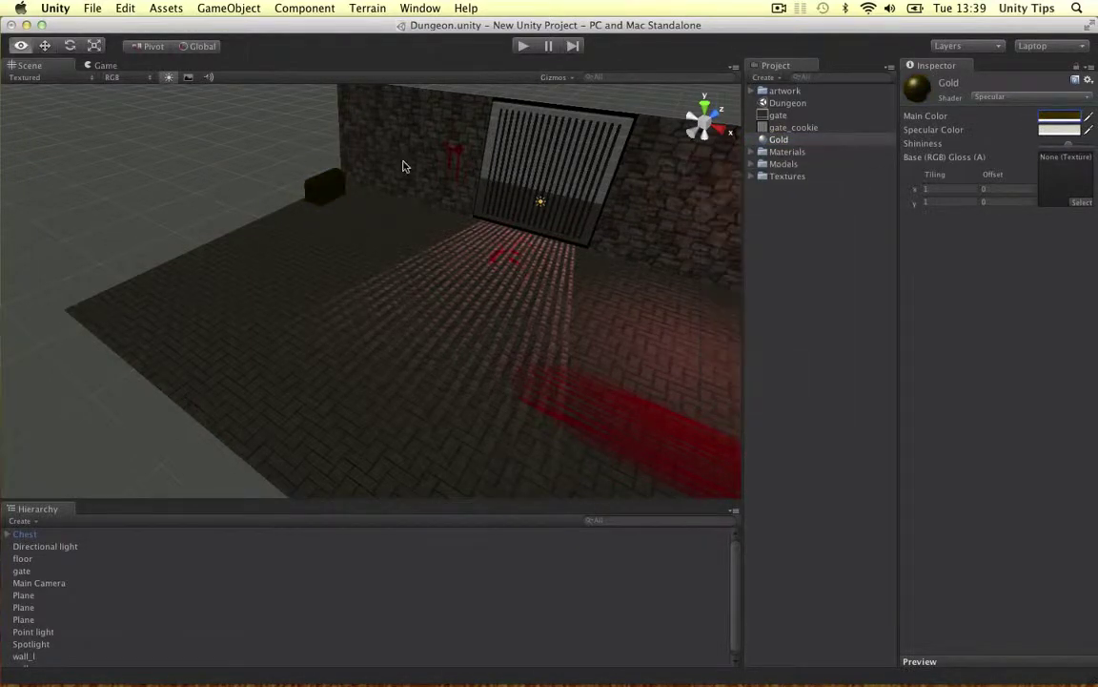
# Inspect the recolored chest within the dungeon scene and compare it with the chest model open in Maya
pyautogui.keyDown('alt'); pyautogui.moveTo(405, 165); pyautogui.dragTo(265, 238); pyautogui.keyUp('alt')
pyautogui.click(235, 260)
pyautogui.click(187, 260)
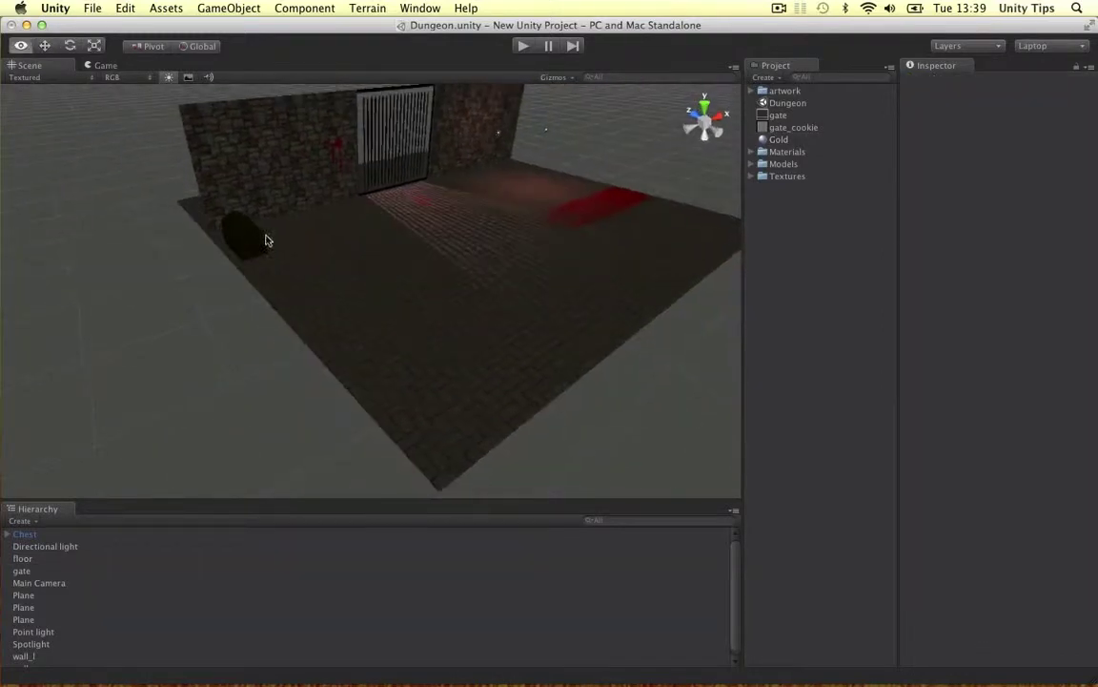
pyautogui.keyDown('alt'); pyautogui.moveTo(306, 282); pyautogui.dragTo(495, 216); pyautogui.keyUp('alt')
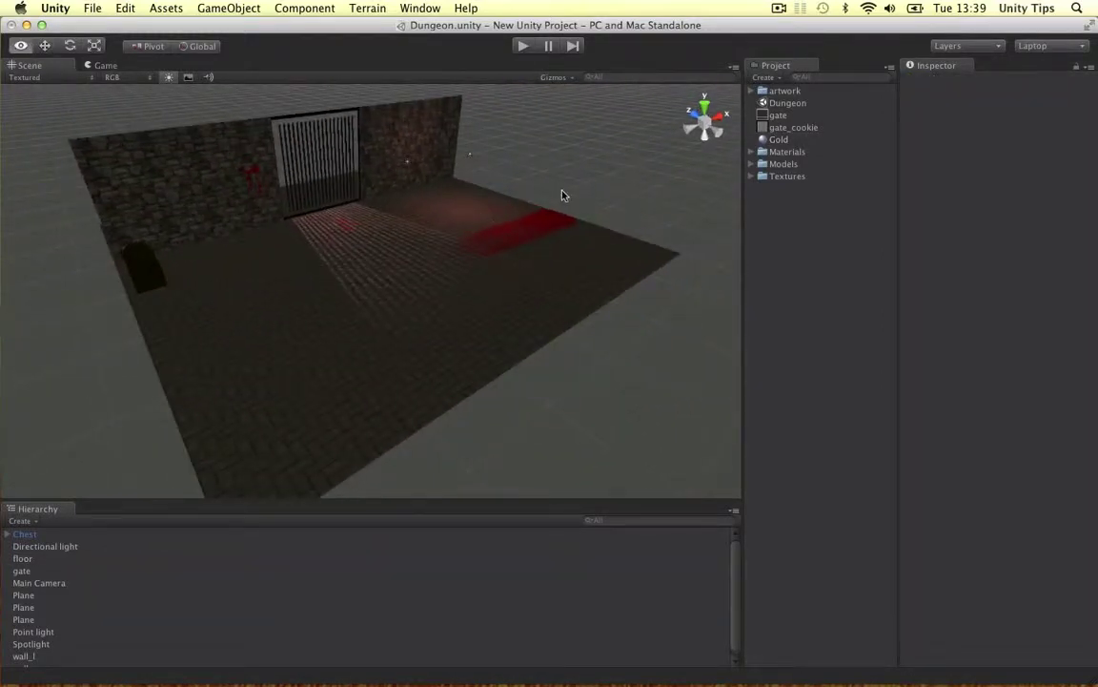
pyautogui.keyDown('alt'); pyautogui.moveTo(562, 196); pyautogui.dragTo(415, 221); pyautogui.keyUp('alt')
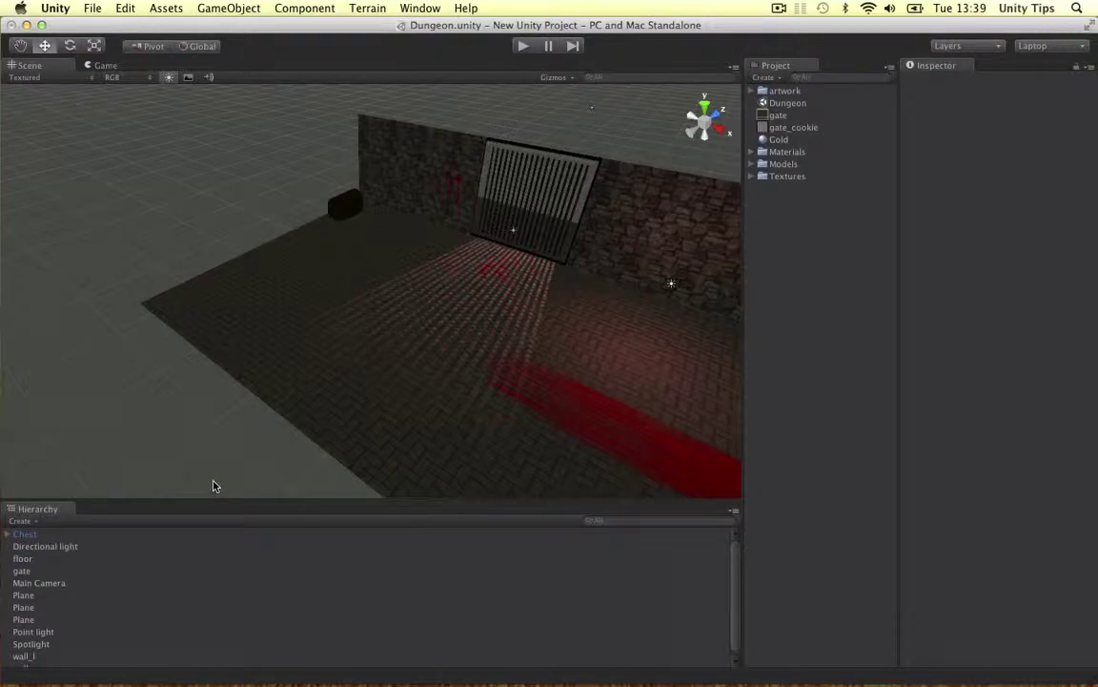
pyautogui.hotkey('ctrl', 'Right')
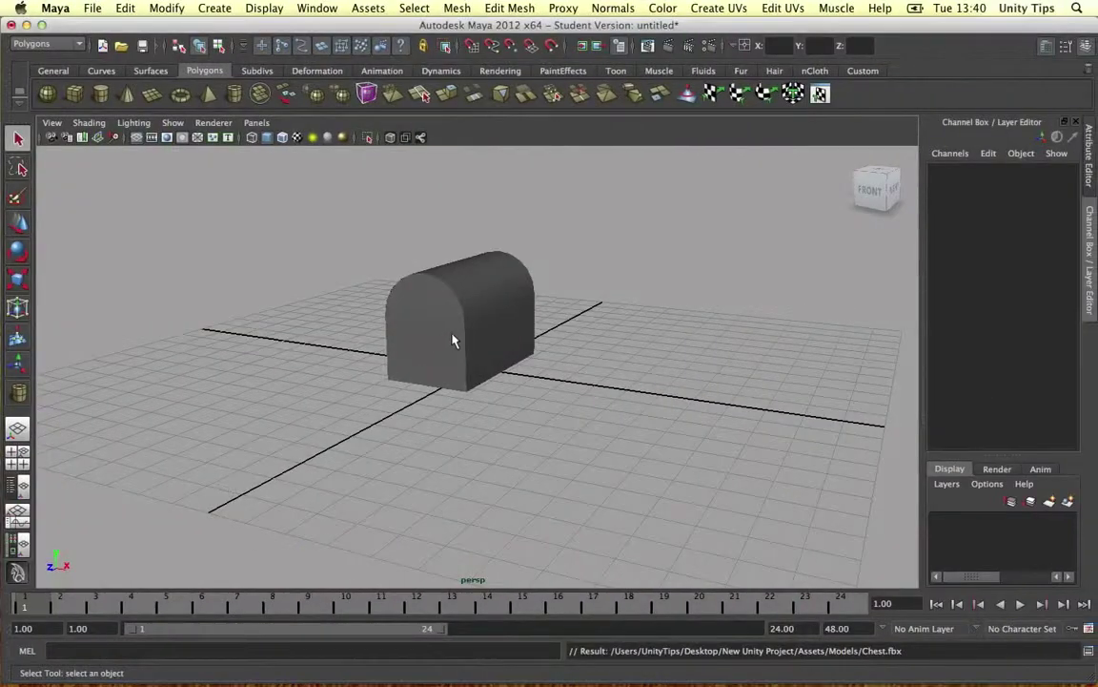
pyautogui.hotkey('ctrl', 'Left')
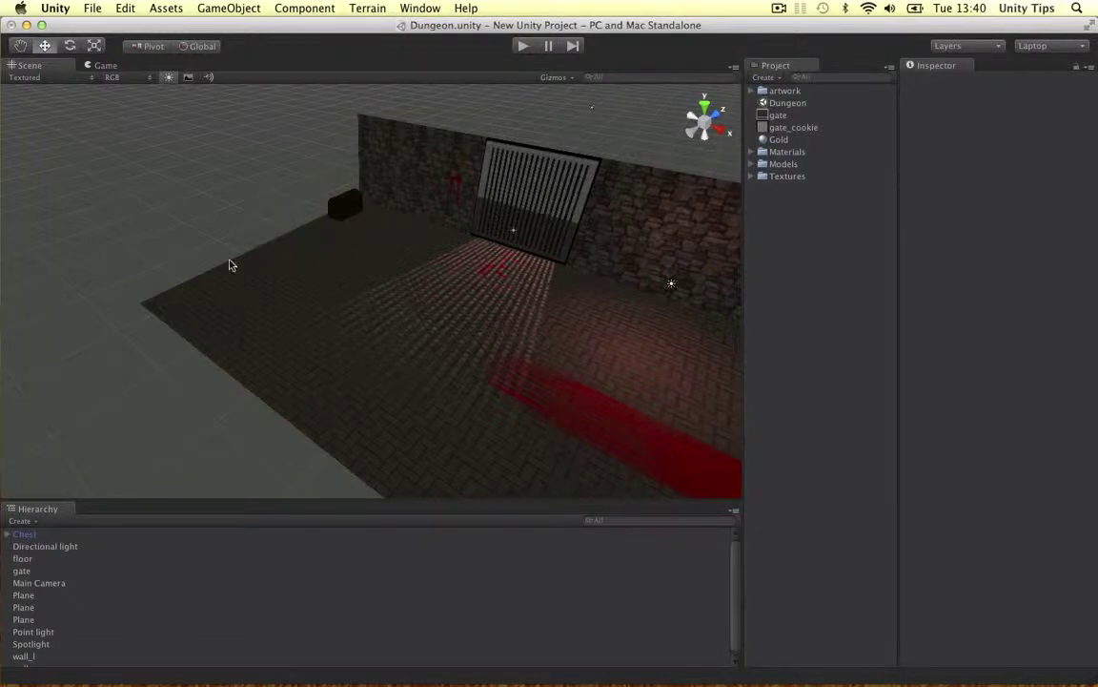
pyautogui.keyDown('alt'); pyautogui.moveTo(229, 266); pyautogui.dragTo(417, 253); pyautogui.keyUp('alt')
# Switch to Maya and check the working units in the preferences, closing them without changes
pyautogui.hotkey('ctrl', 'Right')
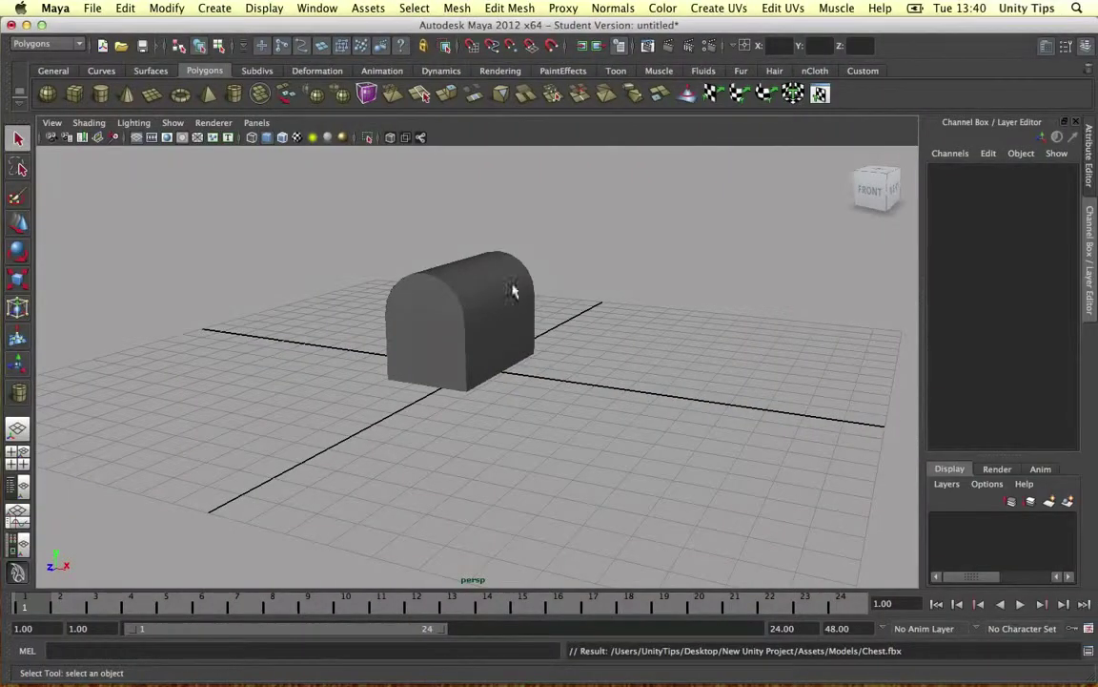
pyautogui.click(58, 8)
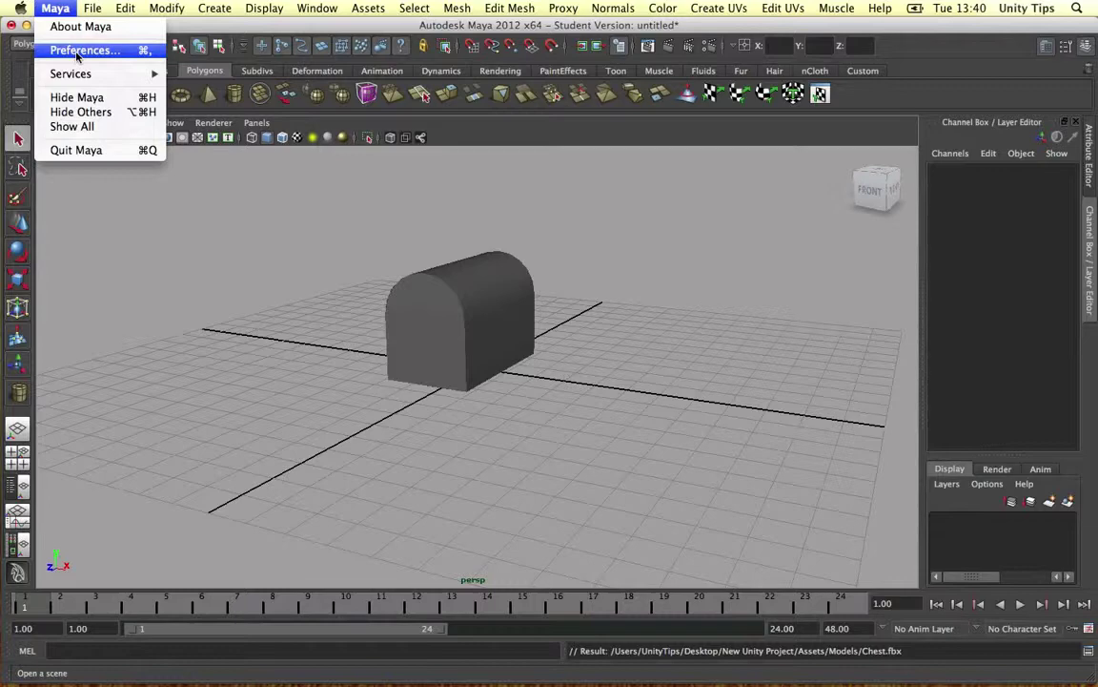
pyautogui.click(79, 50)
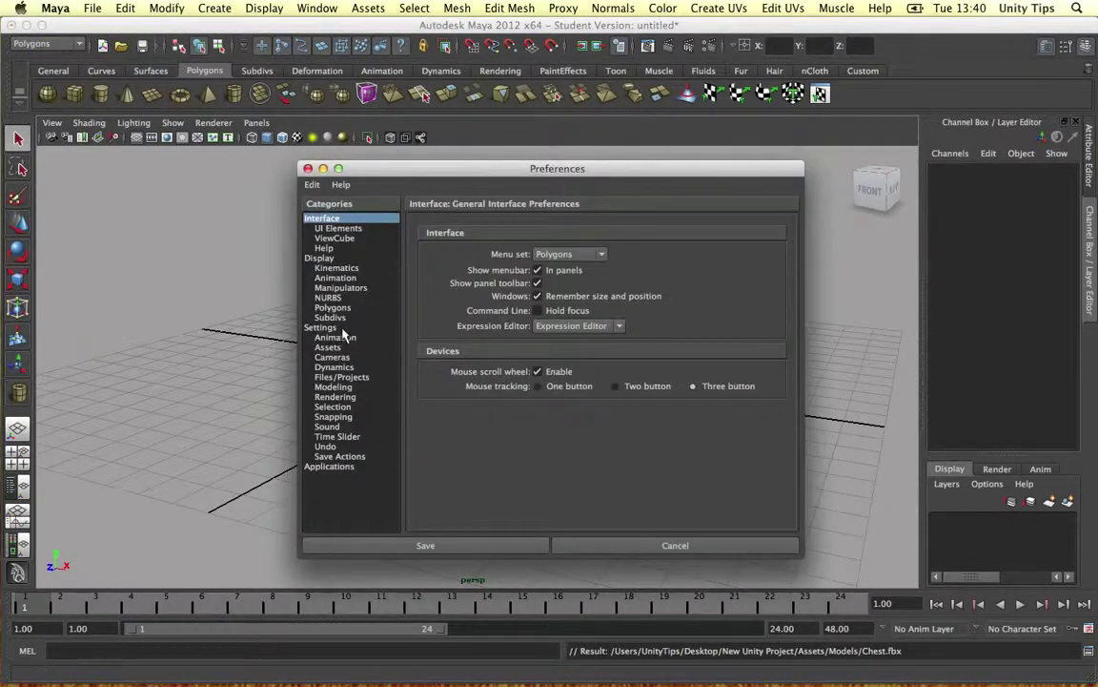
pyautogui.click(331, 328)
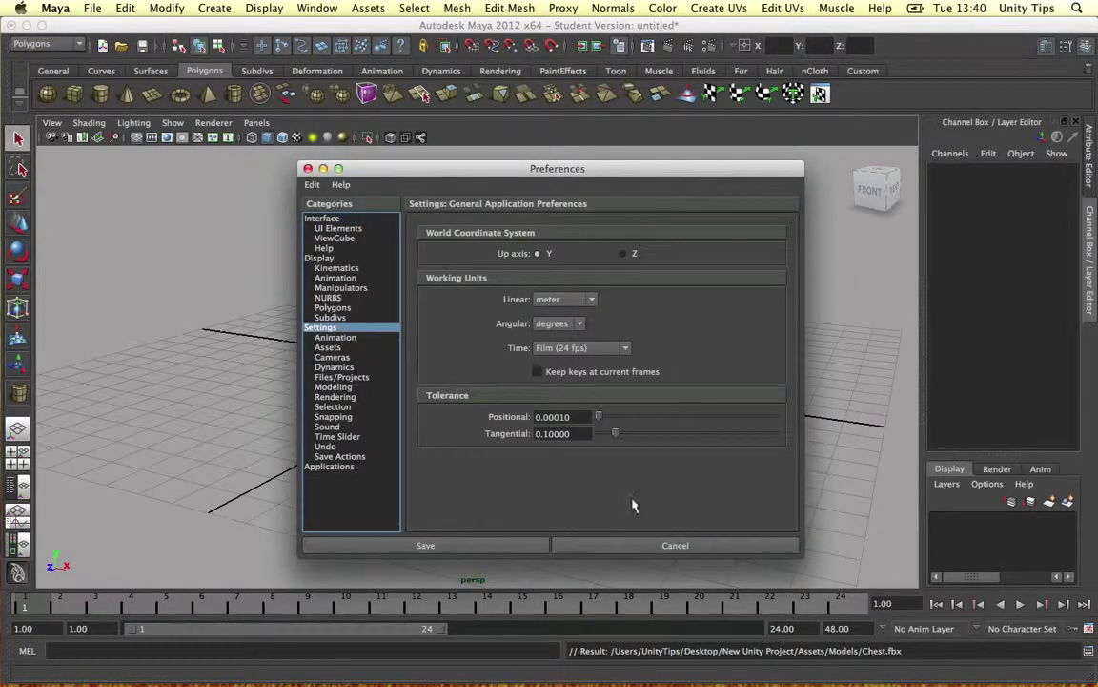
pyautogui.click(667, 542)
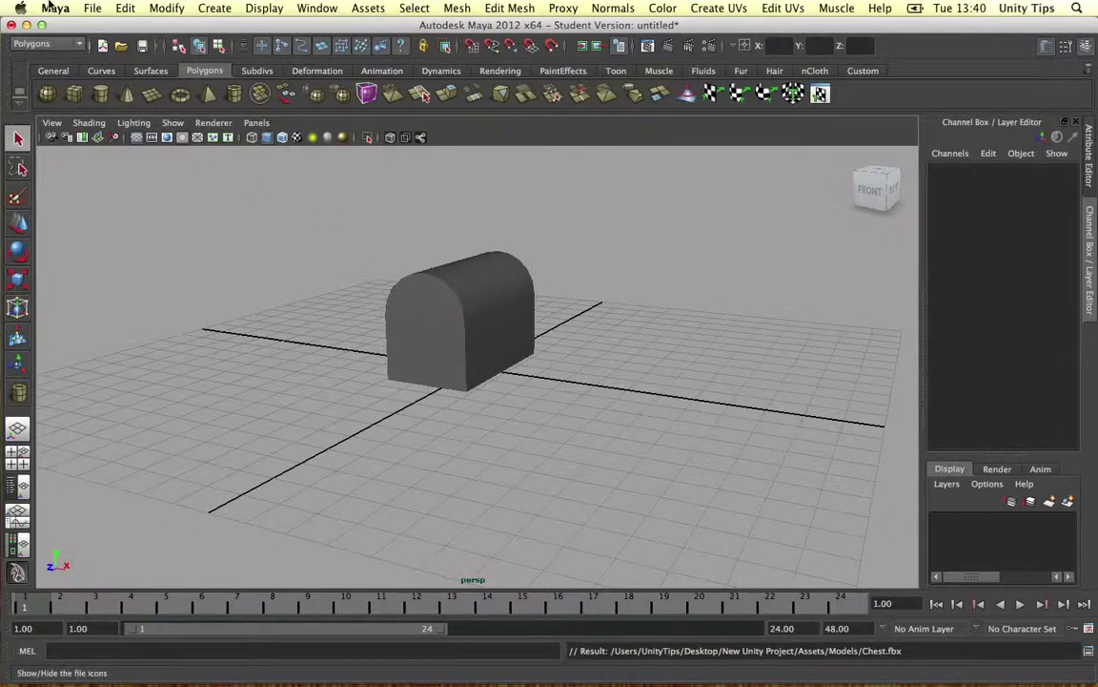
# Review the FBX unit conversion options for exporting the selected chest, and leave without exporting
pyautogui.click(430, 296)
pyautogui.click(101, 11)
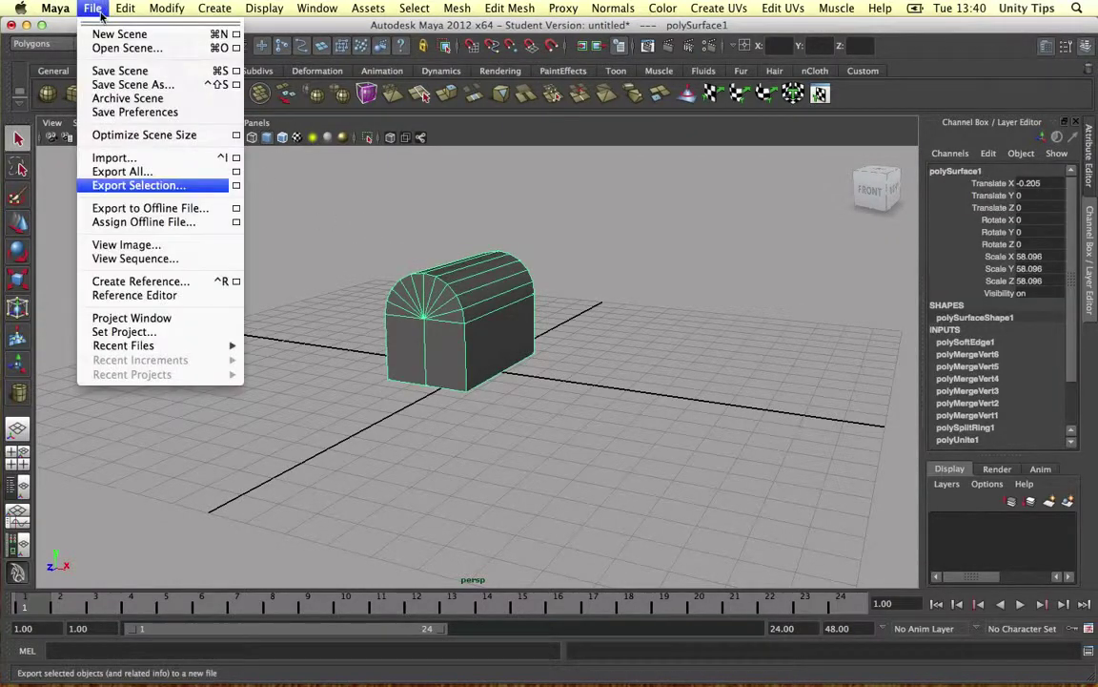
pyautogui.click(136, 185)
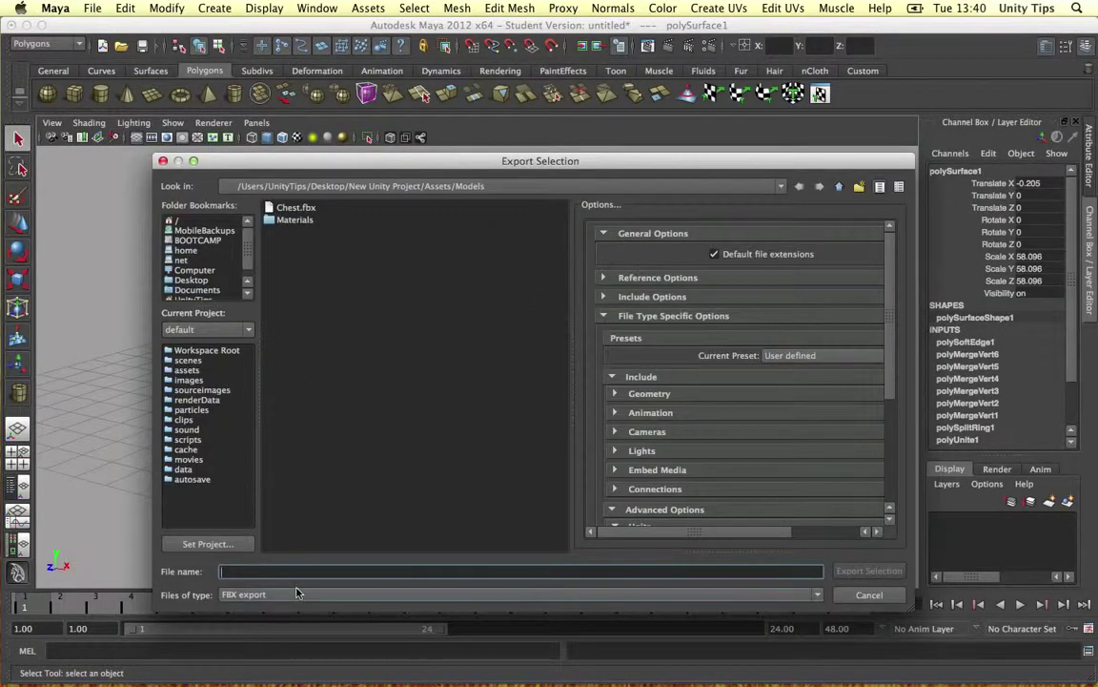
pyautogui.scroll(-5, 634, 474)
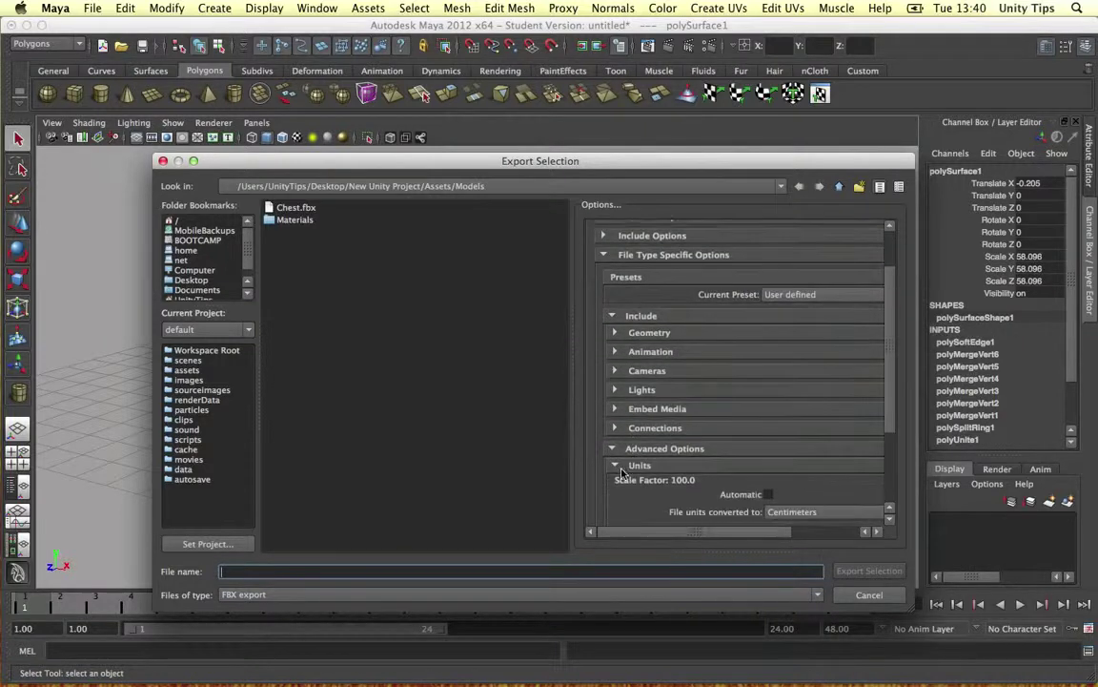
pyautogui.scroll(-3, 695, 461)
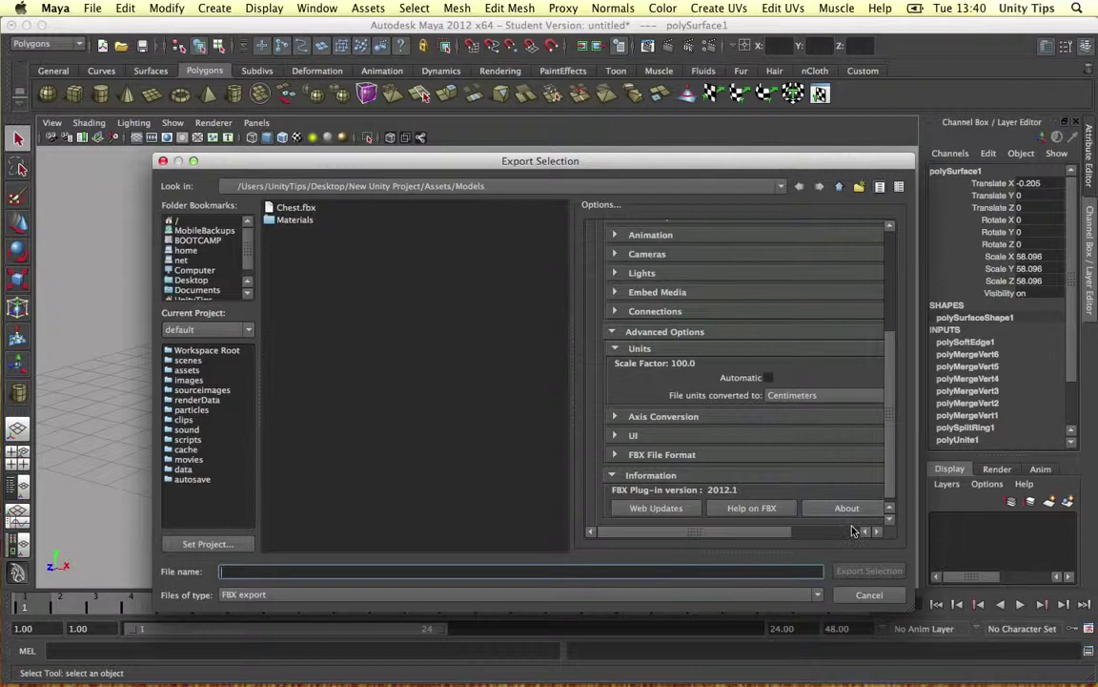
pyautogui.click(877, 593)
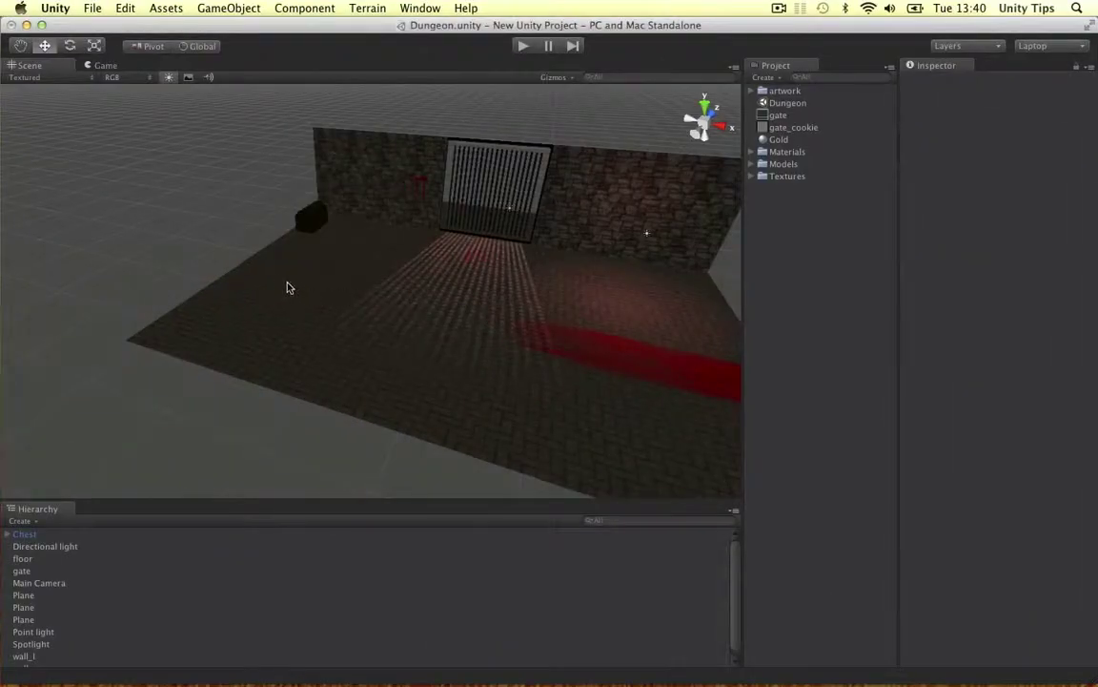
# Switch to Maya and move the chest along the X axis to the edge of the grid, clearing the centre
pyautogui.keyDown('alt'); pyautogui.moveTo(289, 287); pyautogui.dragTo(362, 197); pyautogui.keyUp('alt')
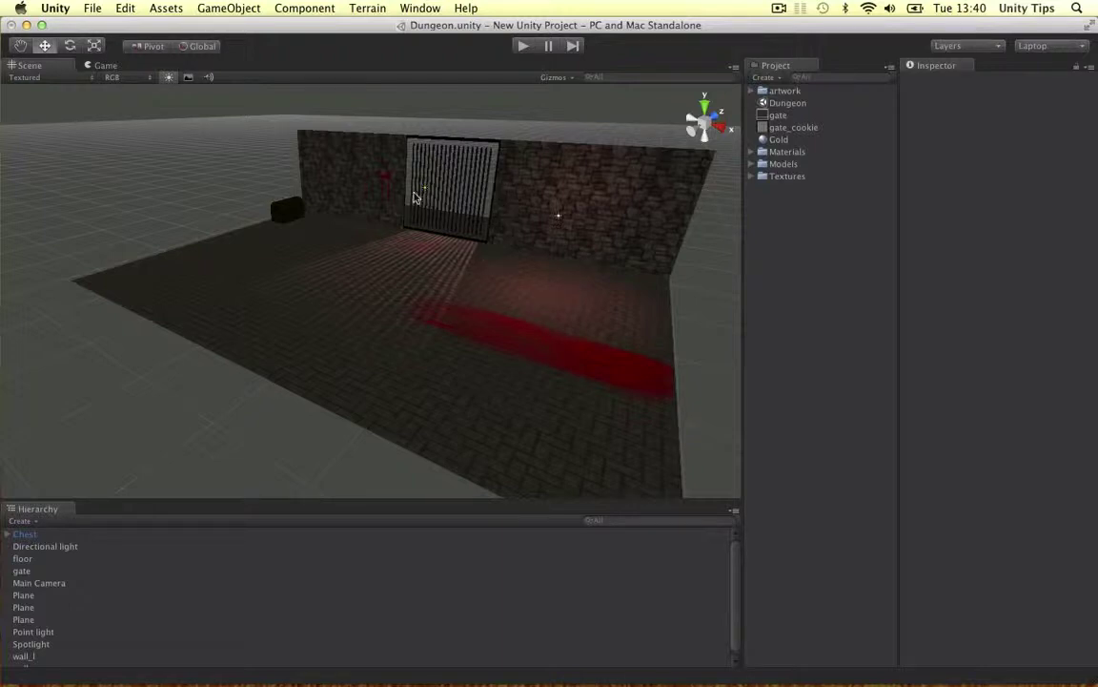
pyautogui.hotkey('ctrl', 'Right')
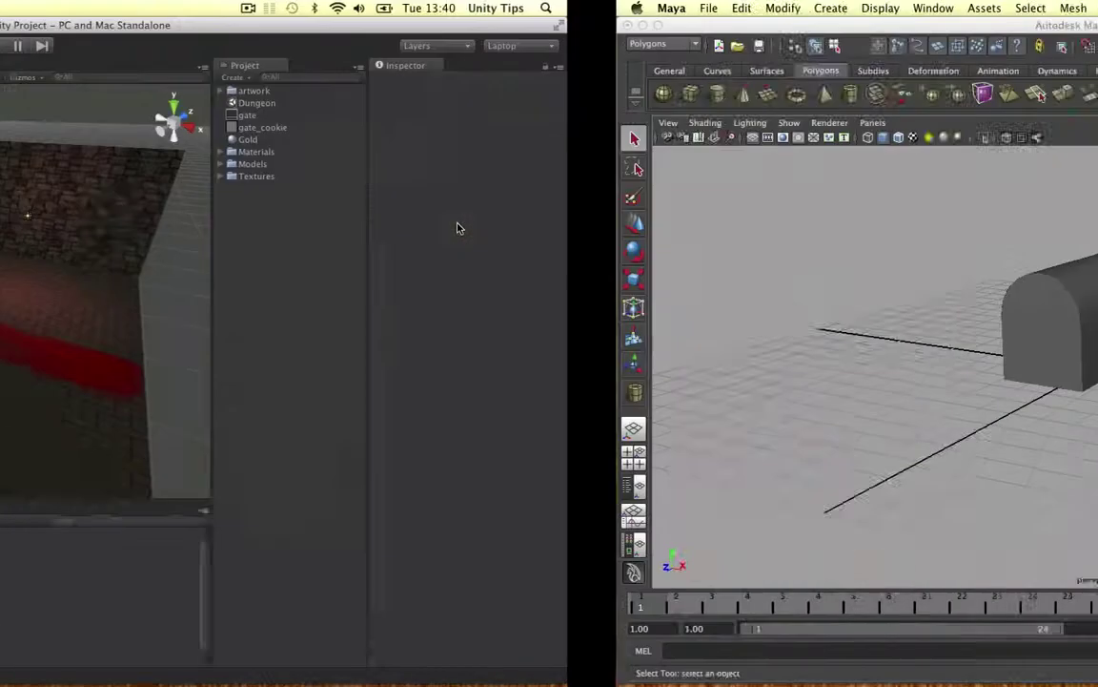
pyautogui.click(502, 286)
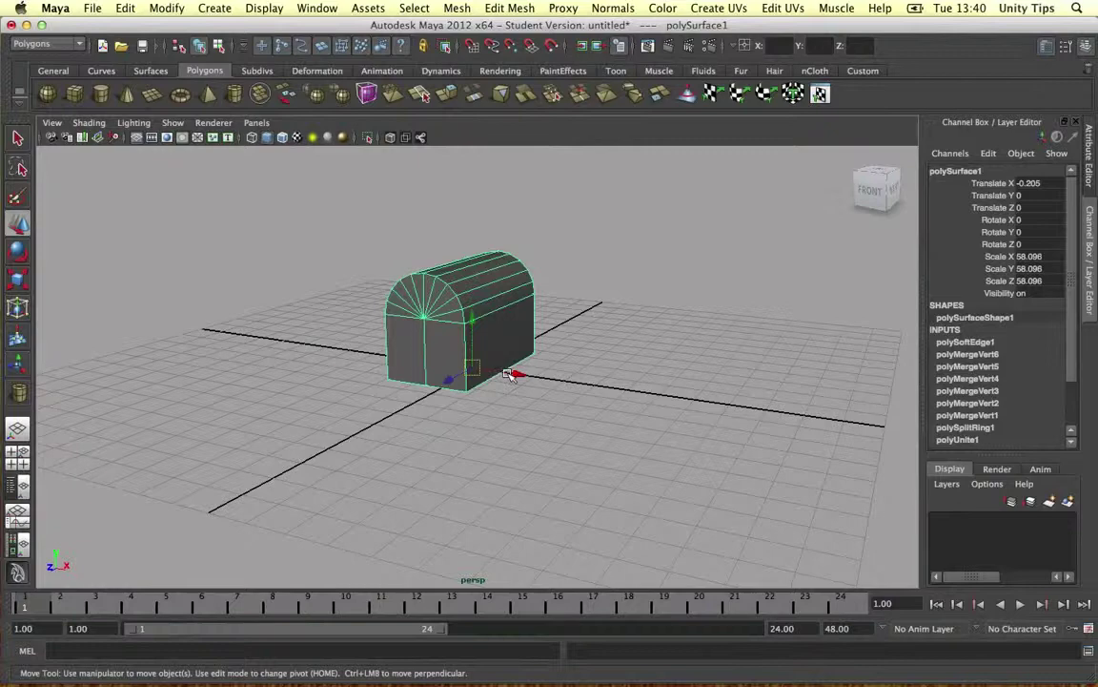
pyautogui.moveTo(509, 375); pyautogui.dragTo(229, 305)
pyautogui.click(460, 323)
pyautogui.keyDown('alt'); pyautogui.moveTo(455, 314); pyautogui.dragTo(419, 375); pyautogui.keyUp('alt')
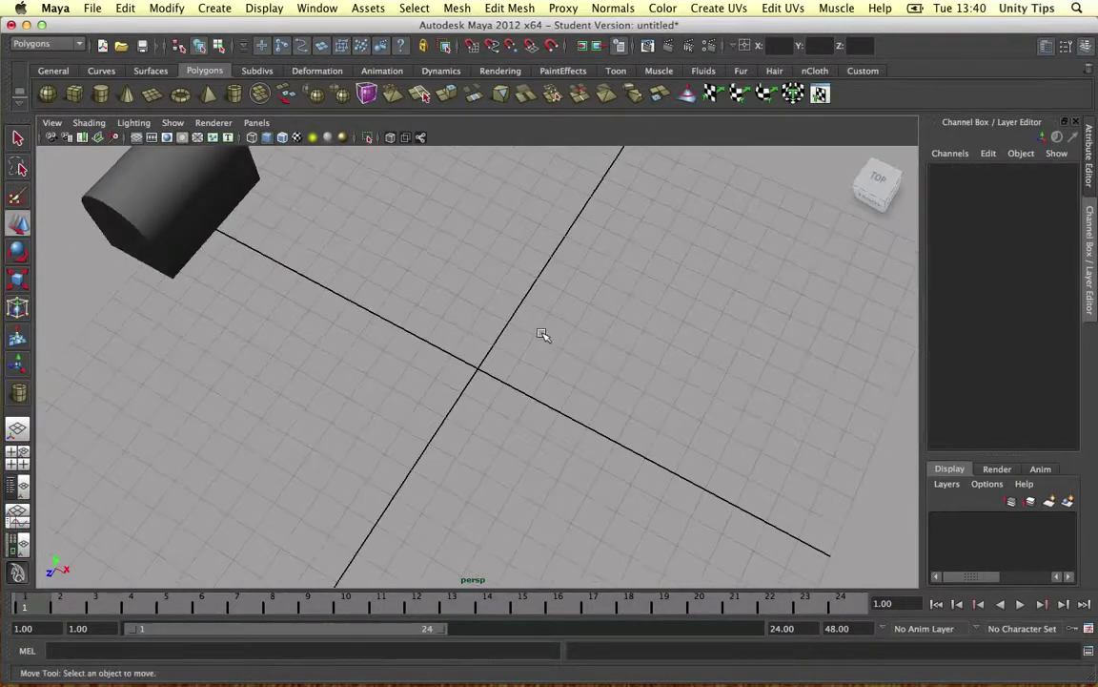
pyautogui.keyDown('alt'); pyautogui.moveTo(542, 333); pyautogui.dragTo(503, 257); pyautogui.keyUp('alt')
pyautogui.scroll(-6, 503, 271)
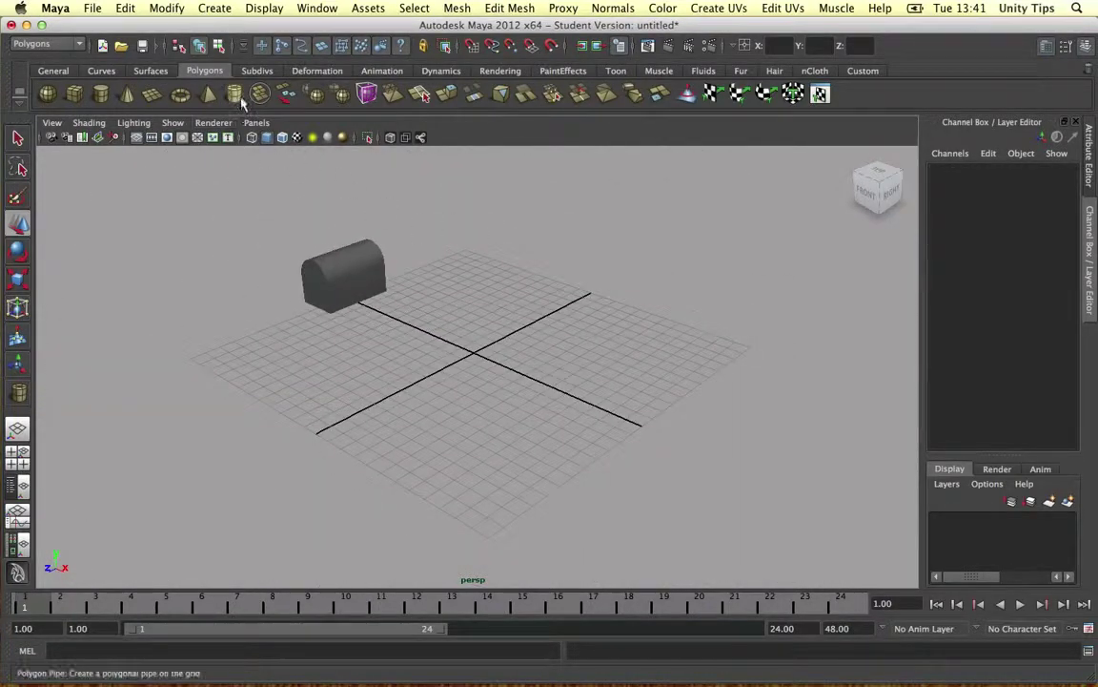
# Create a polygon pipe near the grid centre, with radius about 5.96 and height about 4.74, and scale it uniformly to about 0.816
pyautogui.click(240, 98)
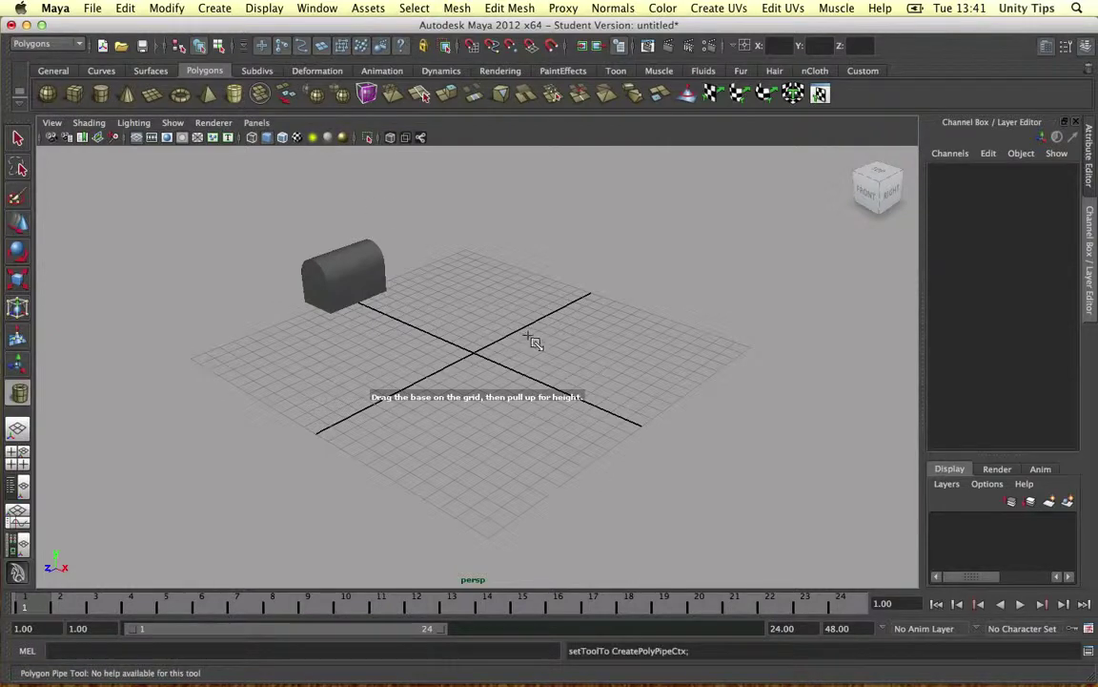
pyautogui.moveTo(532, 338); pyautogui.dragTo(471, 377)
pyautogui.moveTo(481, 332); pyautogui.dragTo(534, 328)
pyautogui.press('w')
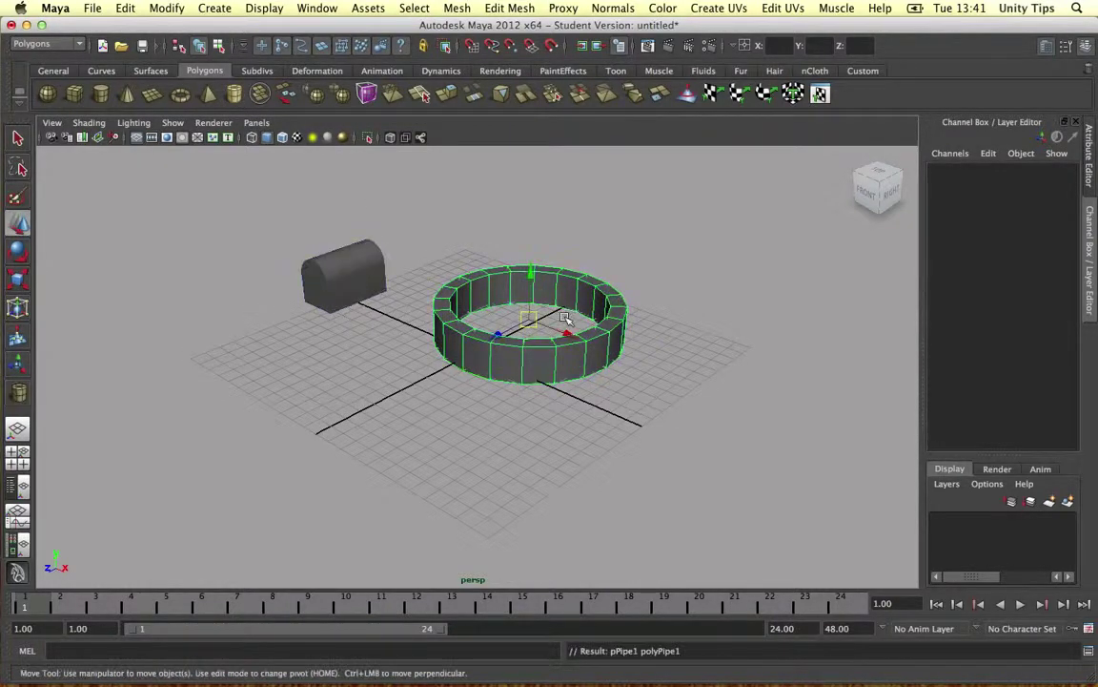
pyautogui.press('r')
pyautogui.moveTo(527, 318); pyautogui.dragTo(542, 312)
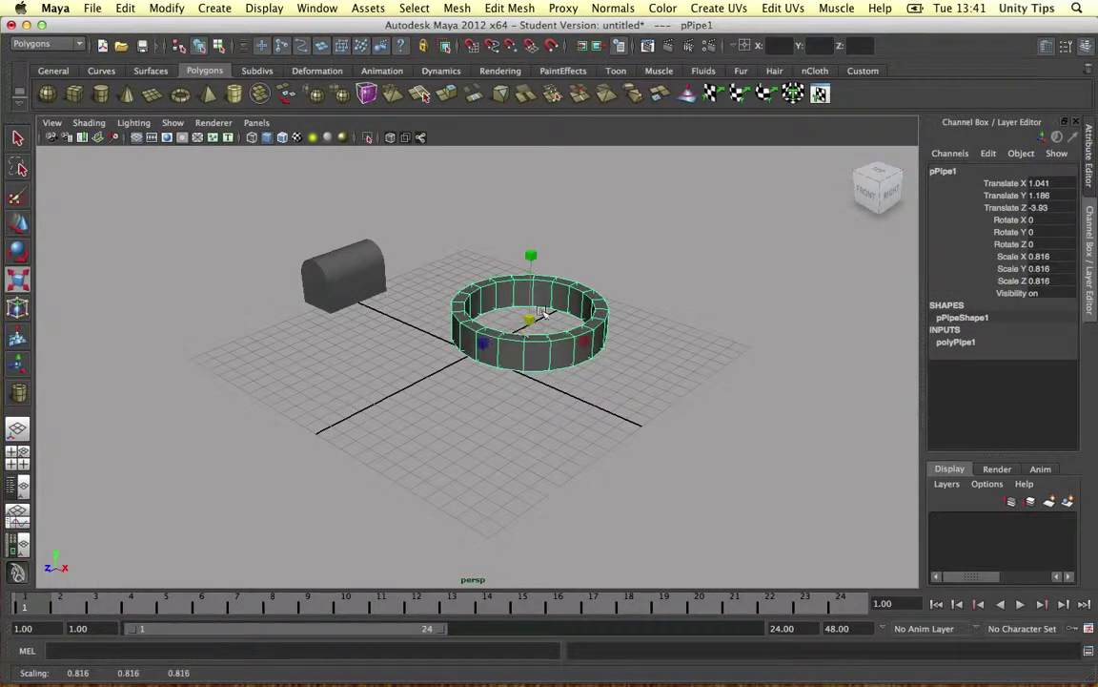
# Set the pipe's thickness to 1.5 and its axis subdivisions to 6, giving it a hexagonal shape
pyautogui.click(954, 341)
pyautogui.click(990, 354)
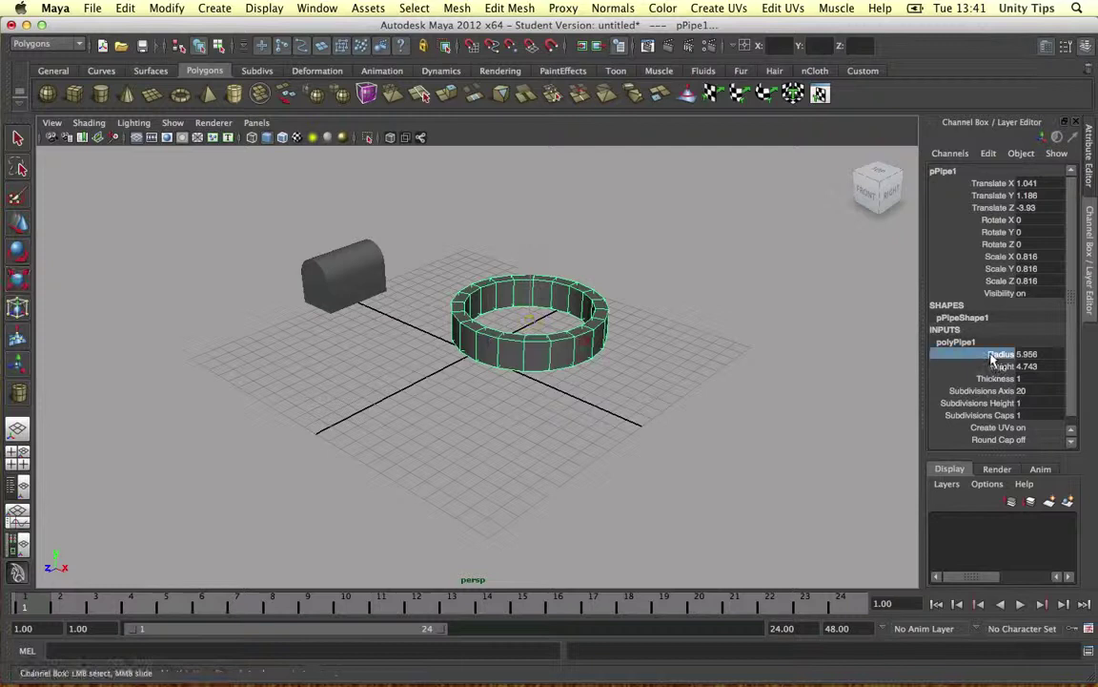
pyautogui.click(1002, 367)
pyautogui.click(1004, 379)
pyautogui.click(1030, 379)
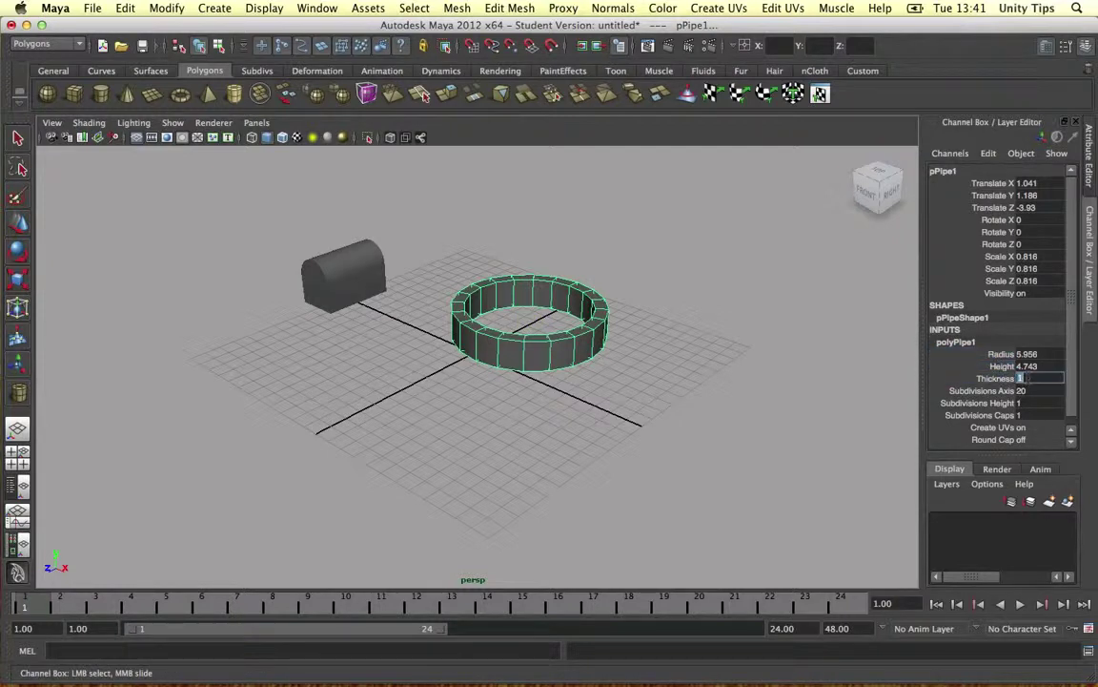
pyautogui.write('1.5')
pyautogui.press('Return')
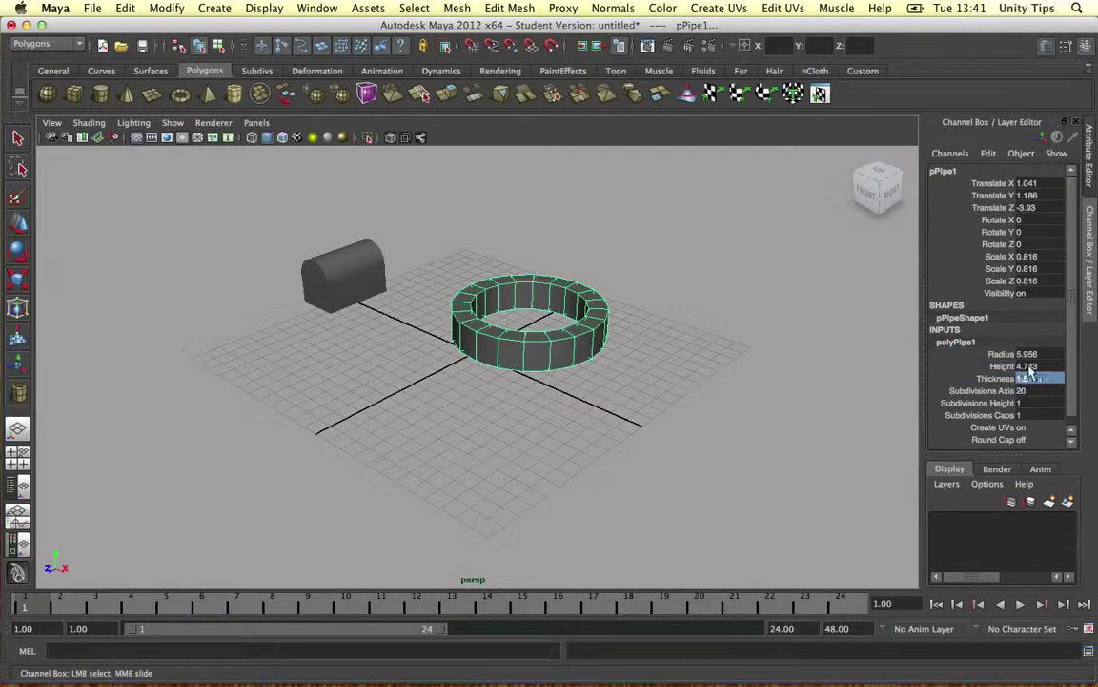
pyautogui.click(1039, 391)
pyautogui.write('6')
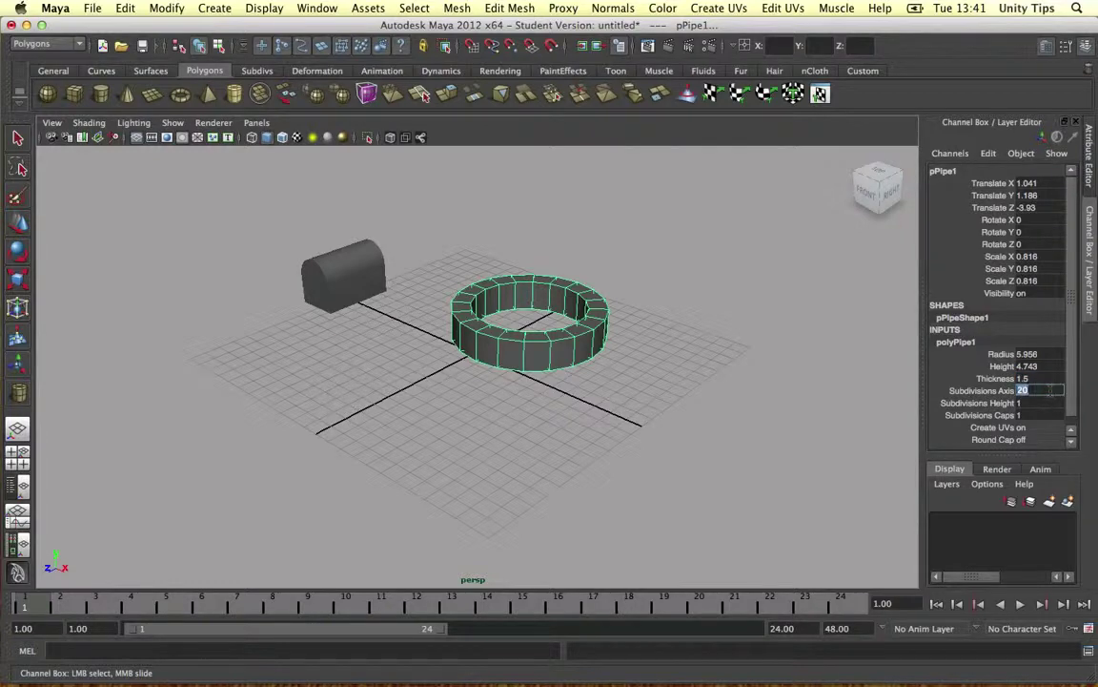
pyautogui.press('Return')
# Set the hexagonal pipe's thickness to 2
pyautogui.scroll(5, 549, 306)
pyautogui.keyDown('alt'); pyautogui.moveTo(549, 306); pyautogui.dragTo(633, 291); pyautogui.keyUp('alt')
pyautogui.scroll(-4, 589, 326)
pyautogui.doubleClick(1044, 379)
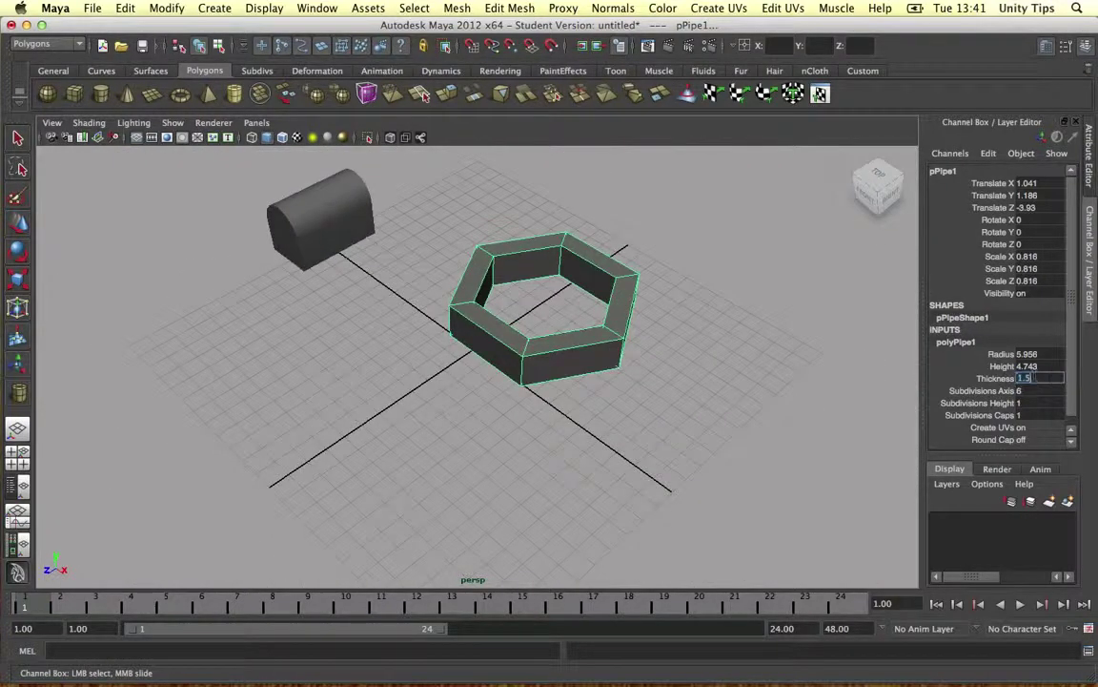
pyautogui.press('Return')
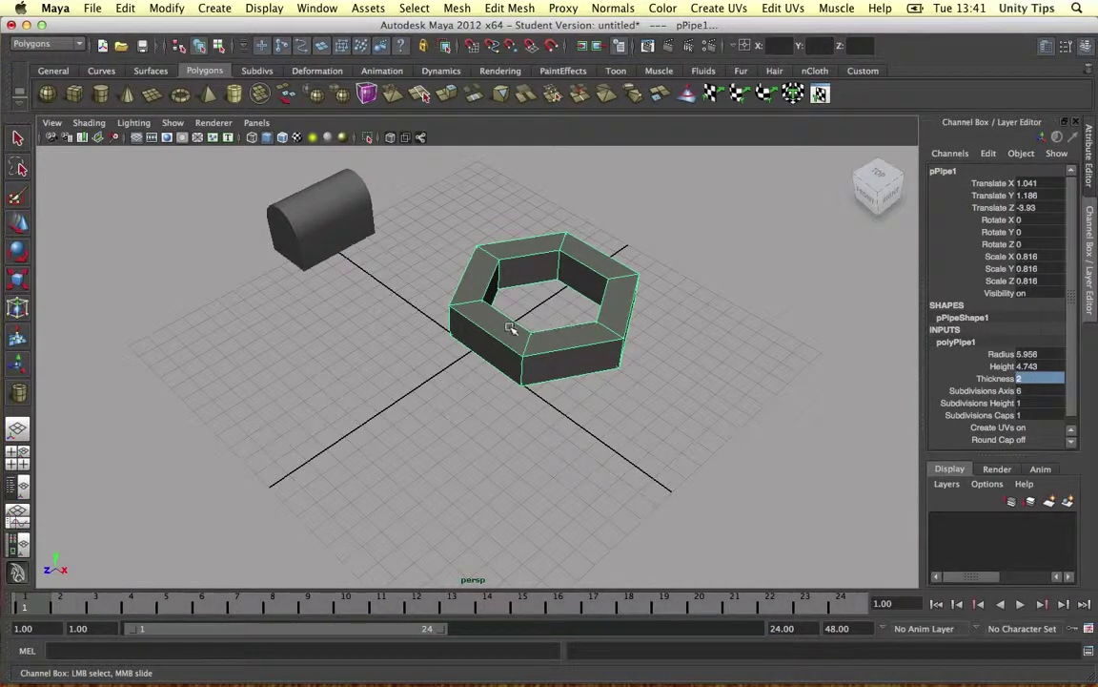
# Extrude the hexagonal ring's front outer face about 14 units outward along Z to form the key's shaft
pyautogui.keyDown('alt'); pyautogui.moveTo(510, 328); pyautogui.dragTo(518, 313); pyautogui.keyUp('alt')
pyautogui.moveTo(515, 326); pyautogui.dragTo(511, 362, button='right')
pyautogui.click(493, 343)
pyautogui.keyDown('alt'); pyautogui.moveTo(553, 334); pyautogui.dragTo(602, 310, button='middle'); pyautogui.keyUp('alt')
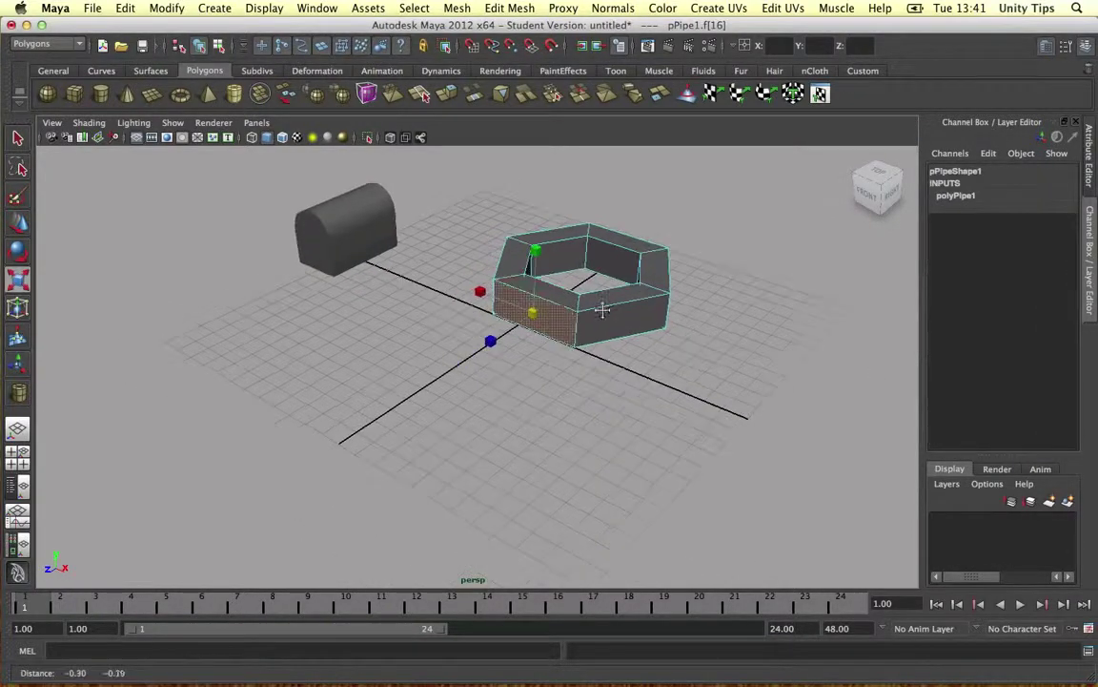
pyautogui.keyDown('shift'); pyautogui.moveTo(529, 246); pyautogui.dragTo(515, 281, button='right'); pyautogui.keyUp('shift')
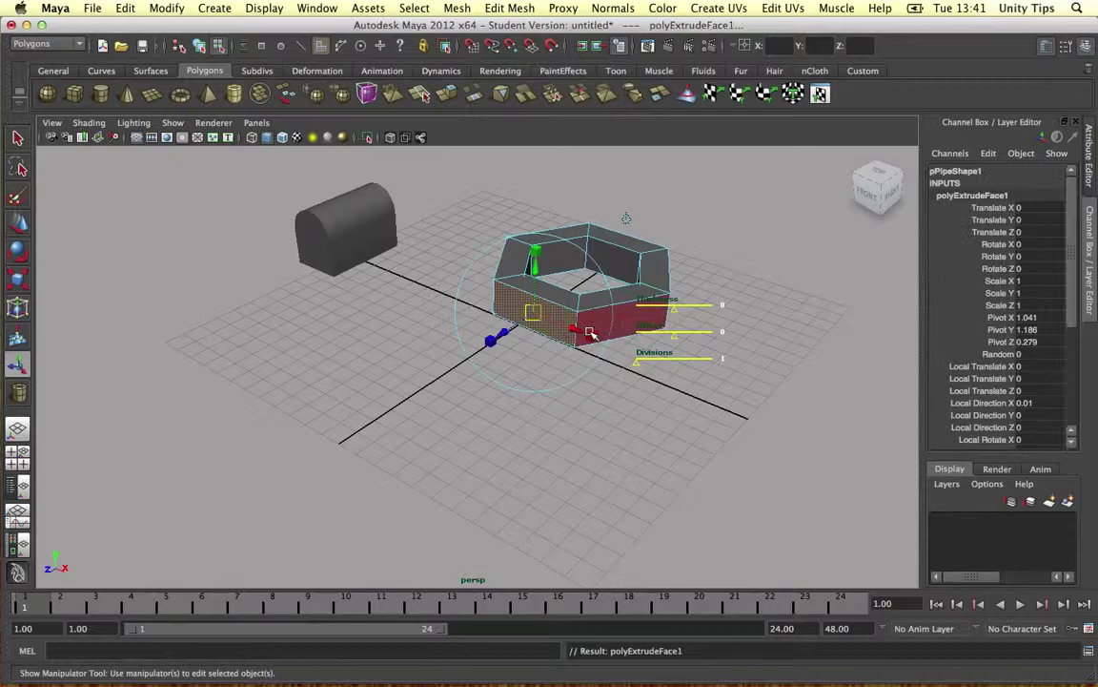
pyautogui.moveTo(590, 332); pyautogui.dragTo(555, 326)
pyautogui.press('g')
pyautogui.scroll(-4, 543, 336)
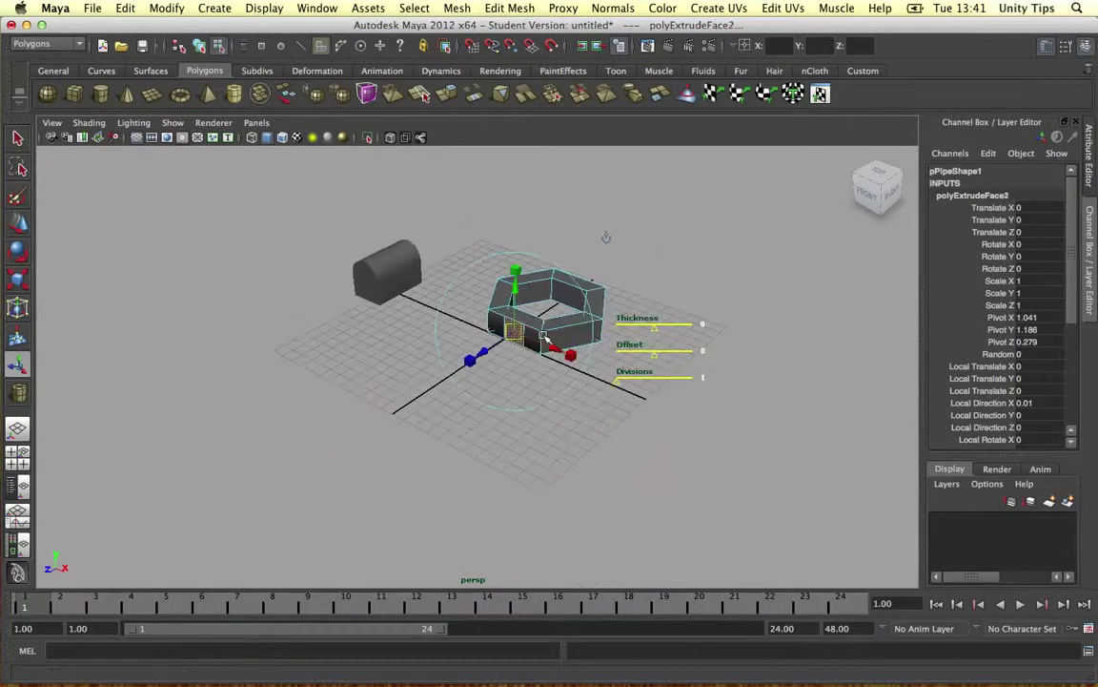
pyautogui.moveTo(470, 360); pyautogui.dragTo(335, 427)
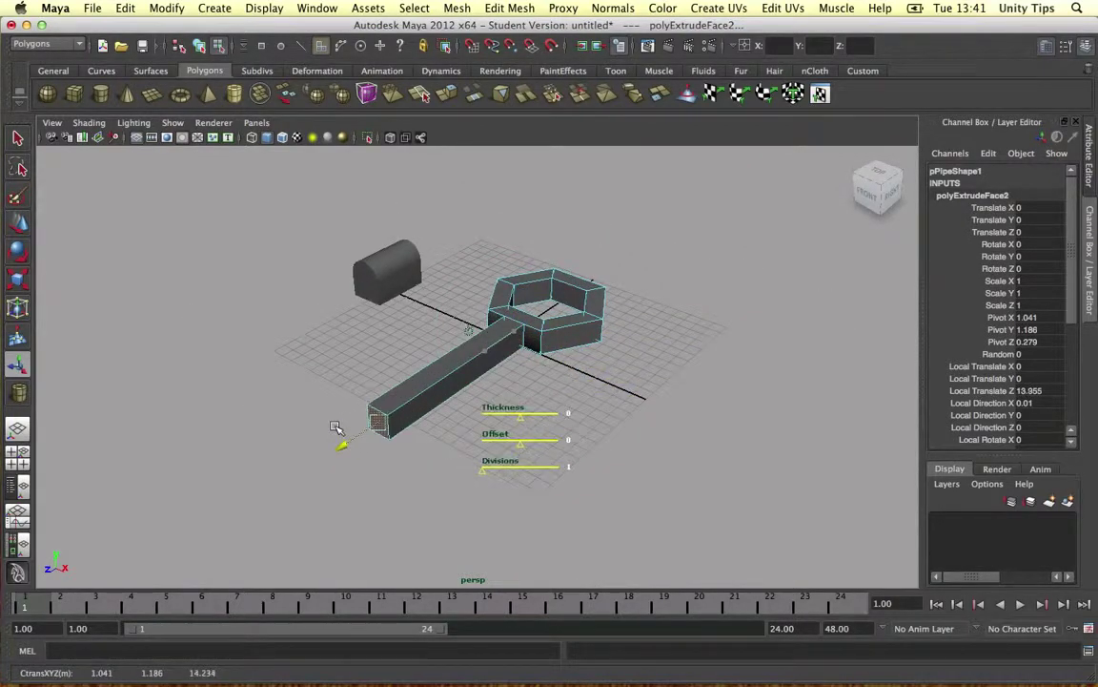
# Extrude the shaft's end face four more times to add a row of short segments for the teeth
pyautogui.keyDown('alt'); pyautogui.moveTo(489, 381); pyautogui.dragTo(540, 339, button='middle'); pyautogui.keyUp('alt')
pyautogui.press('g')
pyautogui.moveTo(408, 390); pyautogui.dragTo(336, 441)
pyautogui.press('g')
pyautogui.press('g')
pyautogui.press('g')
pyautogui.click(433, 390)
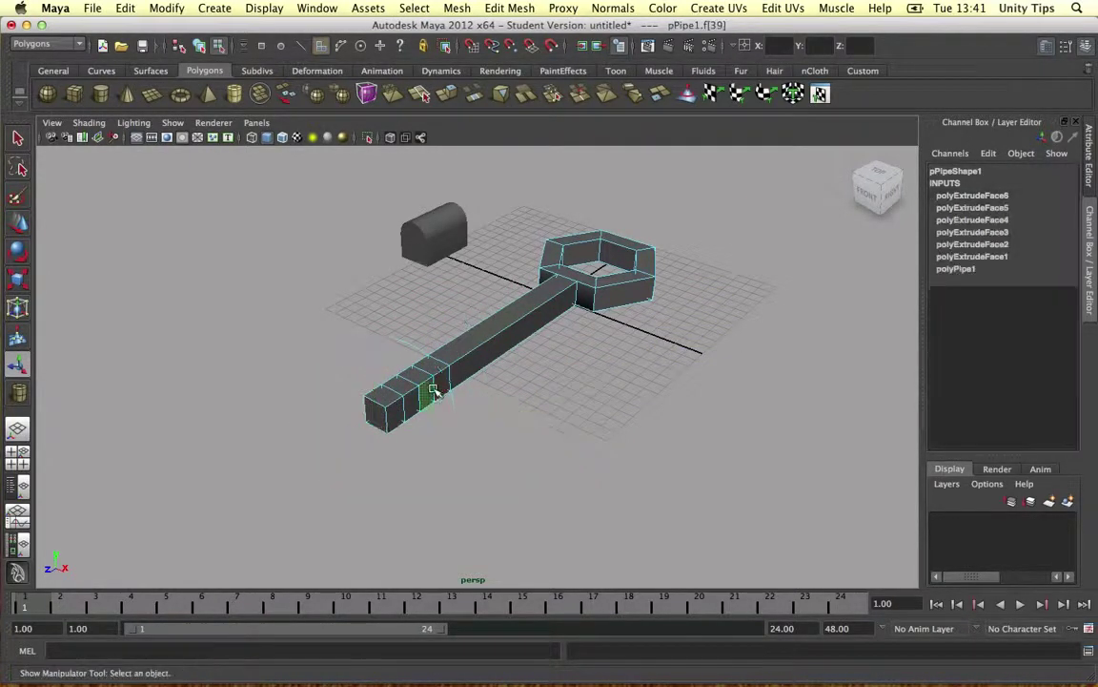
pyautogui.doubleClick(436, 388)
pyautogui.press('g')
pyautogui.press('super+z')
# Extrude the side faces of the first and third short segments sideways to form two key teeth
pyautogui.click(444, 389)
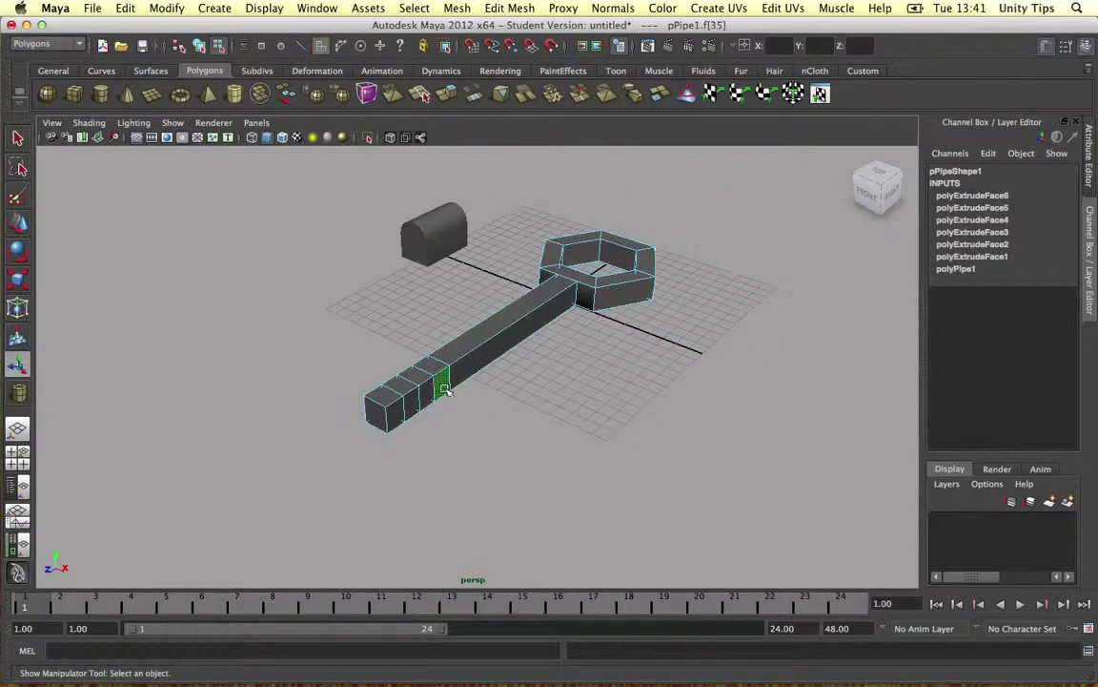
pyautogui.press('g')
pyautogui.moveTo(444, 391); pyautogui.dragTo(461, 433)
pyautogui.click(416, 408)
pyautogui.press('g')
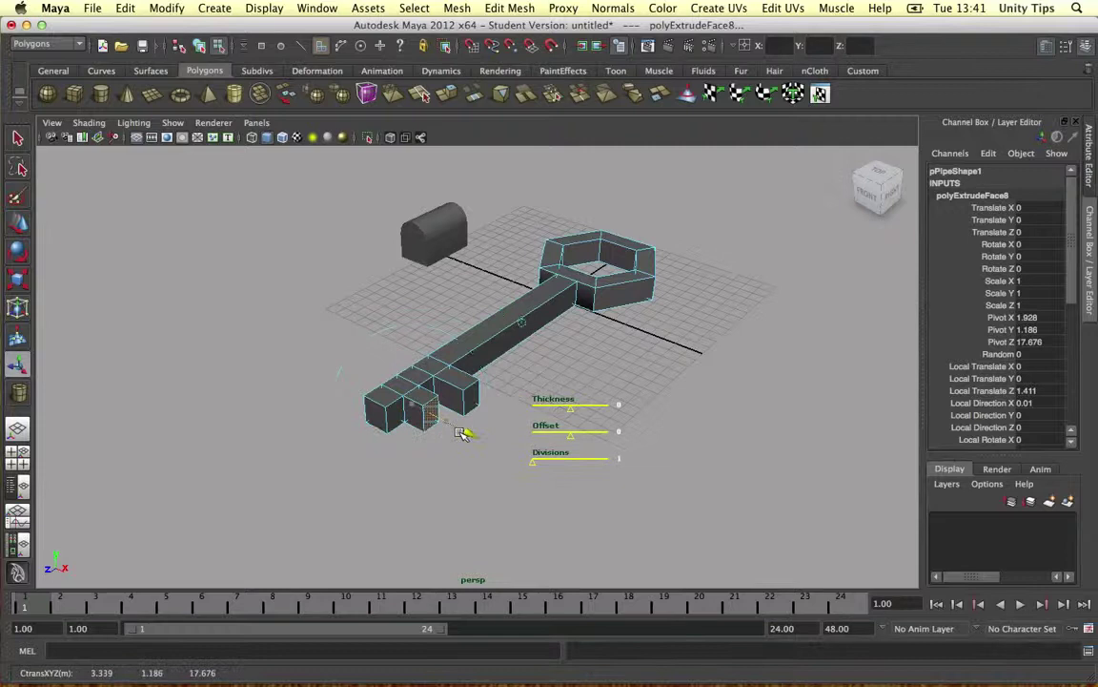
# Extend the shaft's tip by another short segment and extrude its side face about 3.05 units as the third tooth
pyautogui.click(379, 416)
pyautogui.press('g')
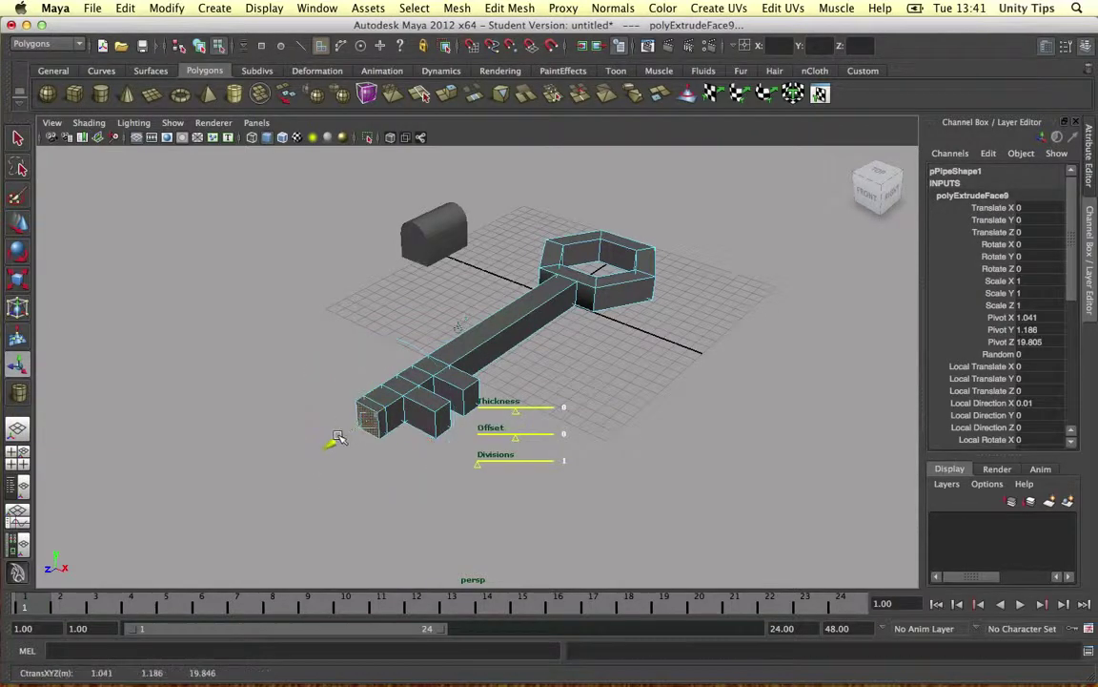
pyautogui.moveTo(339, 437); pyautogui.dragTo(327, 442)
pyautogui.click(379, 425)
pyautogui.press('g')
pyautogui.moveTo(409, 444); pyautogui.dragTo(449, 466)
pyautogui.keyDown('alt'); pyautogui.moveTo(621, 402); pyautogui.dragTo(556, 403); pyautogui.keyUp('alt')
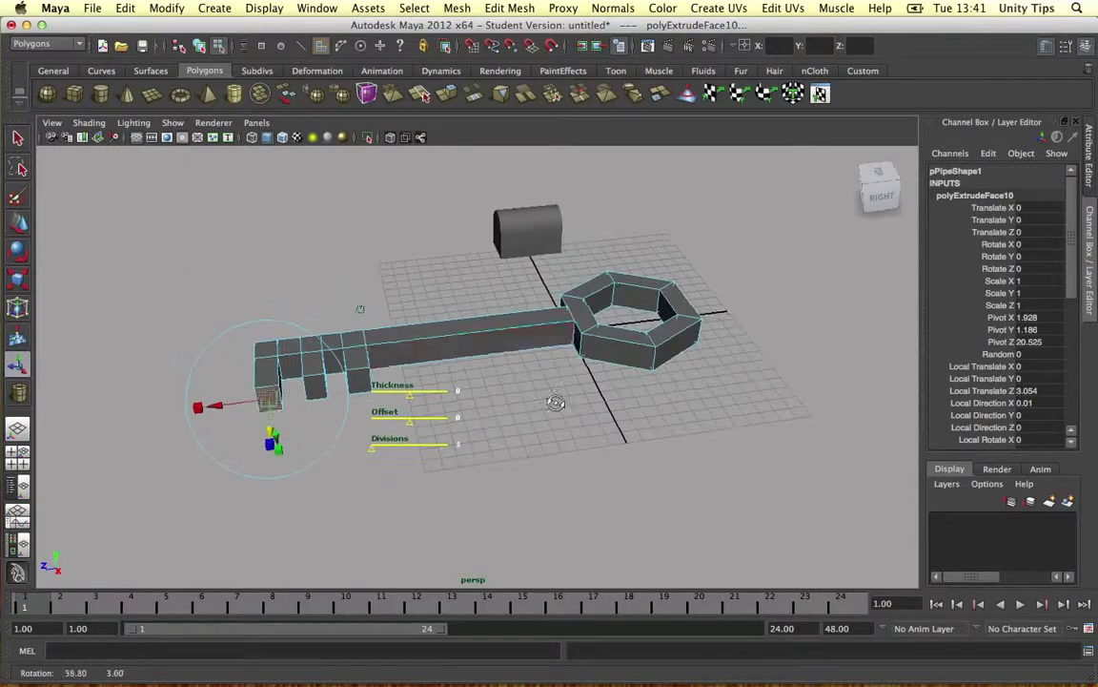
# Select all vertices of the key's toothed end and move them outward along Z to lengthen the shaft
pyautogui.moveTo(446, 354); pyautogui.dragTo(447, 390, button='right')
pyautogui.rightClick(329, 349)
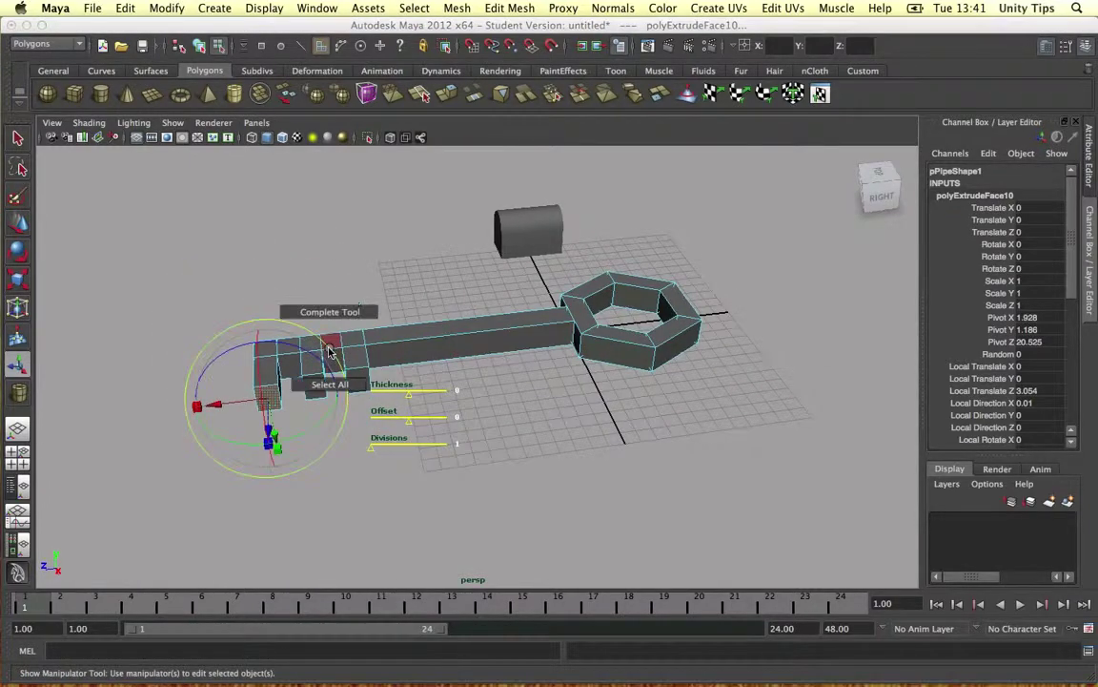
pyautogui.moveTo(329, 349); pyautogui.dragTo(339, 320, button='right')
pyautogui.moveTo(417, 344); pyautogui.dragTo(359, 343, button='right')
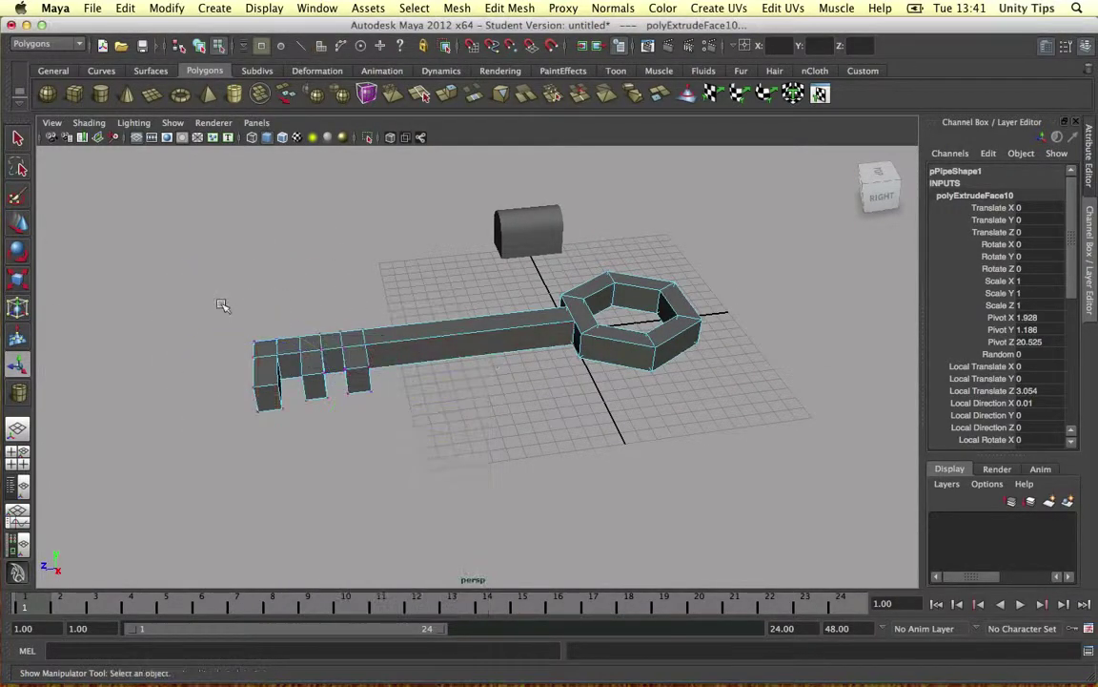
pyautogui.moveTo(221, 305); pyautogui.dragTo(393, 416)
pyautogui.press('w')
pyautogui.moveTo(277, 373); pyautogui.dragTo(185, 383)
# Shift successive groups of tooth vertices along the shaft to narrow the teeth and the gaps between them
pyautogui.keyDown('alt'); pyautogui.moveTo(462, 312); pyautogui.dragTo(527, 296, button='middle'); pyautogui.keyUp('alt')
pyautogui.click(204, 276)
pyautogui.moveTo(205, 277); pyautogui.dragTo(251, 369)
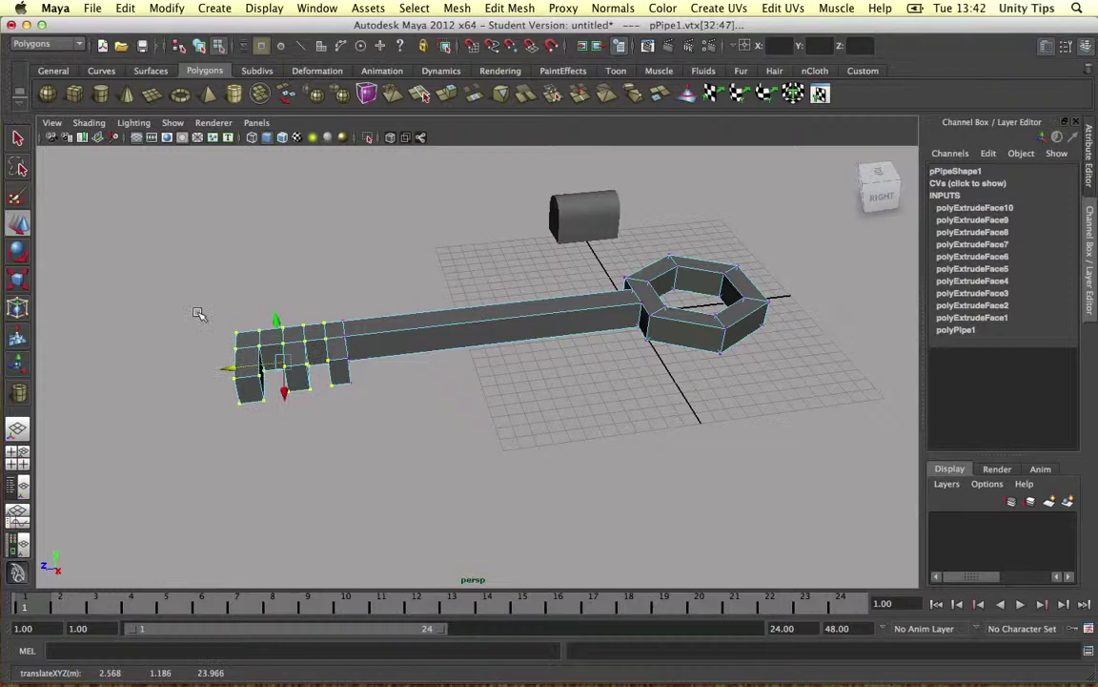
pyautogui.moveTo(195, 314); pyautogui.dragTo(312, 411)
pyautogui.moveTo(249, 369); pyautogui.dragTo(254, 369)
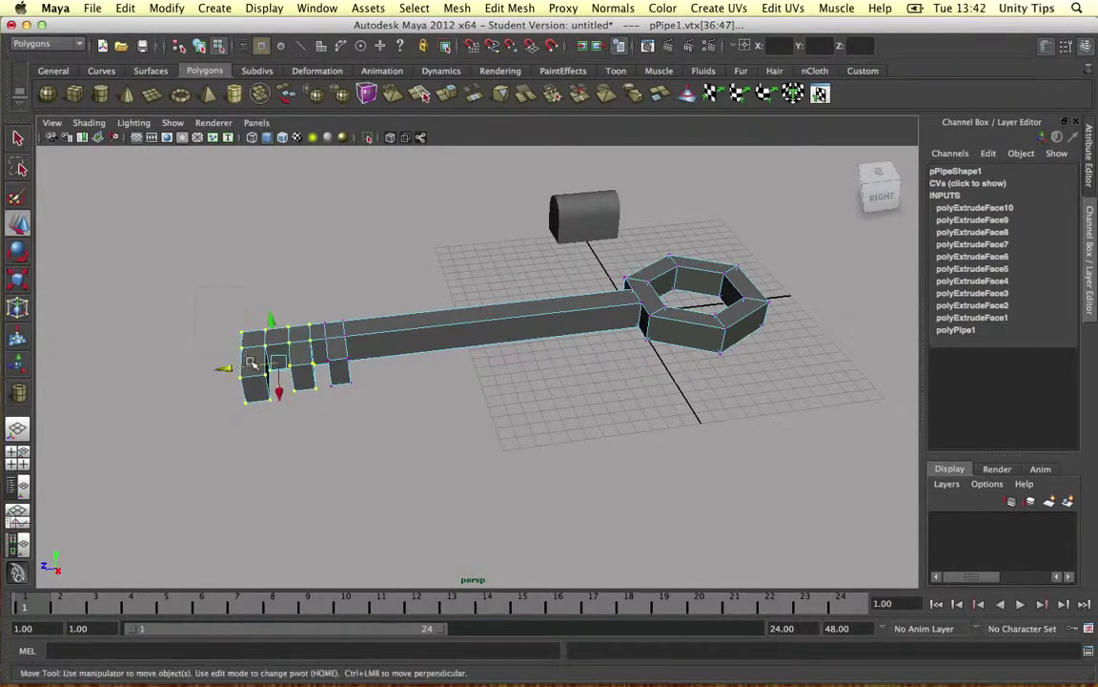
pyautogui.moveTo(274, 445); pyautogui.dragTo(274, 444)
pyautogui.moveTo(211, 371); pyautogui.dragTo(223, 373)
pyautogui.moveTo(223, 288); pyautogui.dragTo(274, 427)
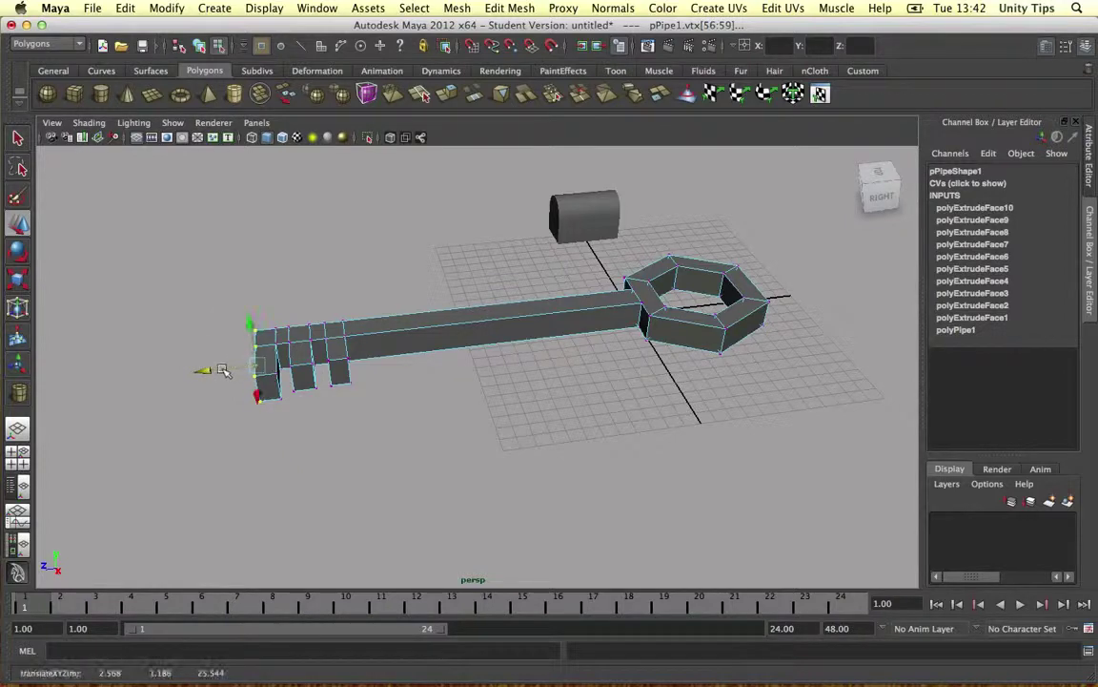
pyautogui.click(409, 282)
# Select the whole key in object mode and scale it uniformly down to about 0.157
pyautogui.keyDown('alt'); pyautogui.moveTo(409, 283); pyautogui.dragTo(523, 326); pyautogui.keyUp('alt')
pyautogui.moveTo(521, 331); pyautogui.dragTo(554, 318, button='right')
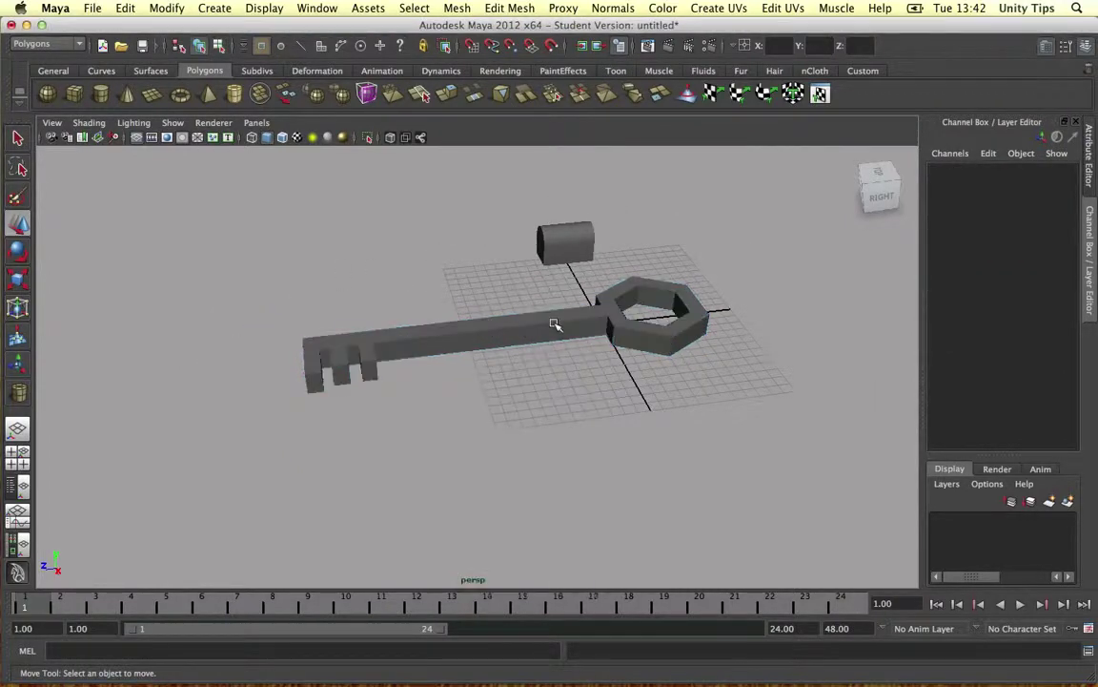
pyautogui.click(556, 320)
pyautogui.press('r')
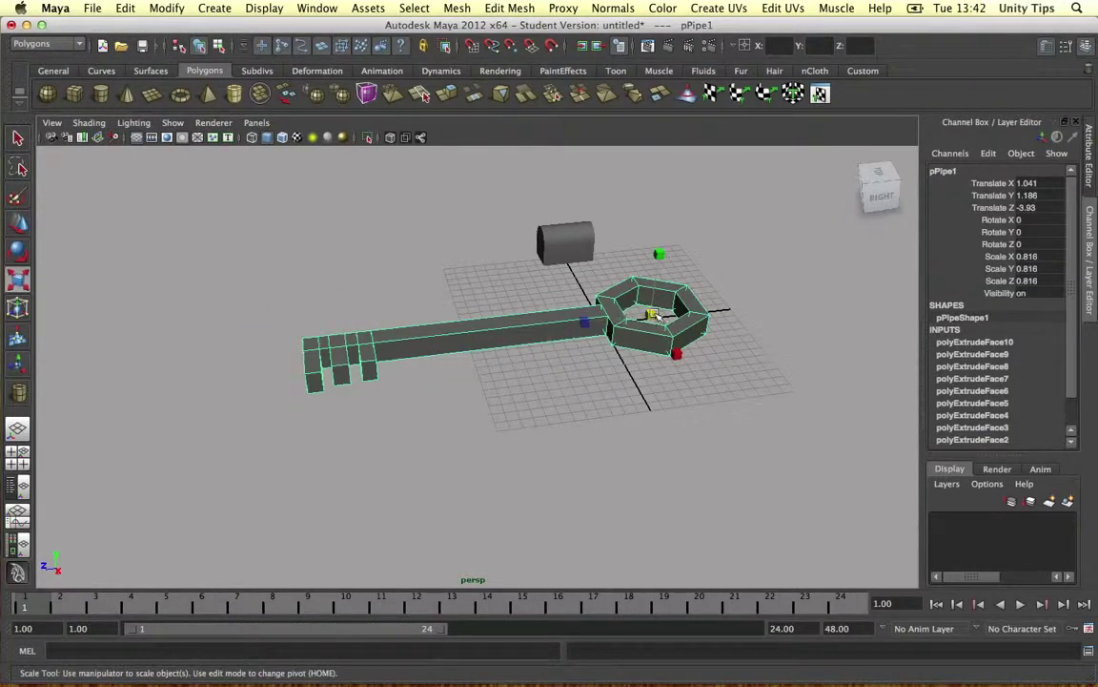
pyautogui.moveTo(656, 314); pyautogui.dragTo(377, 423)
pyautogui.keyDown('alt'); pyautogui.moveTo(571, 340); pyautogui.dragTo(670, 297); pyautogui.keyUp('alt')
pyautogui.scroll(5, 671, 296)
pyautogui.keyDown('alt'); pyautogui.moveTo(610, 275); pyautogui.dragTo(589, 294); pyautogui.keyUp('alt')
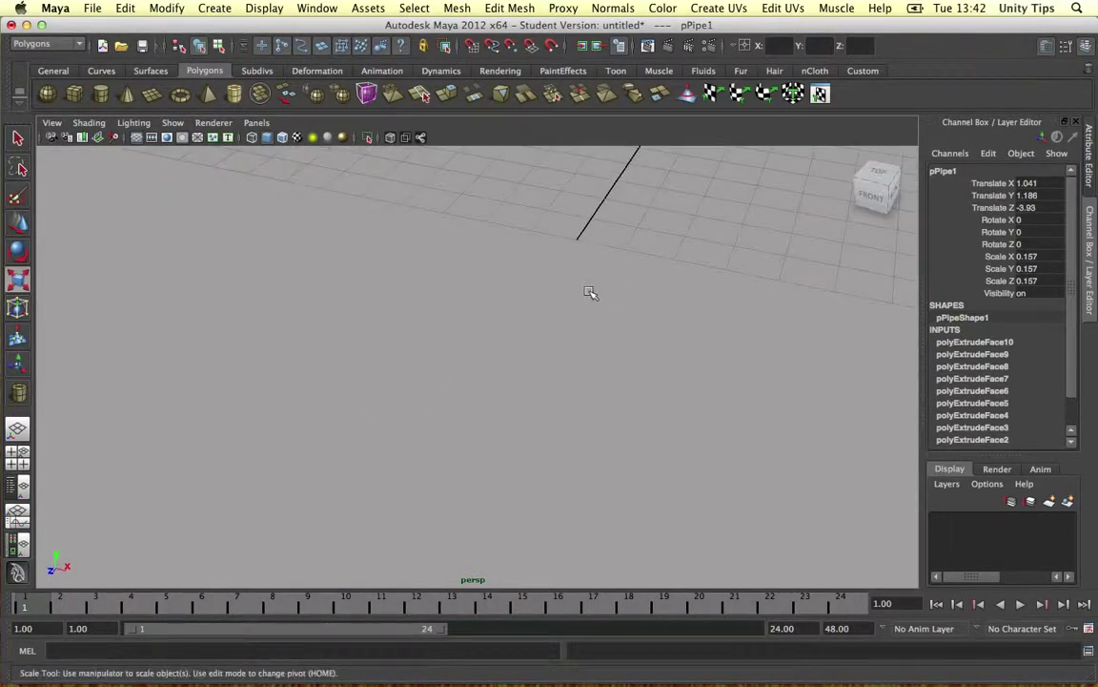
pyautogui.press('f')
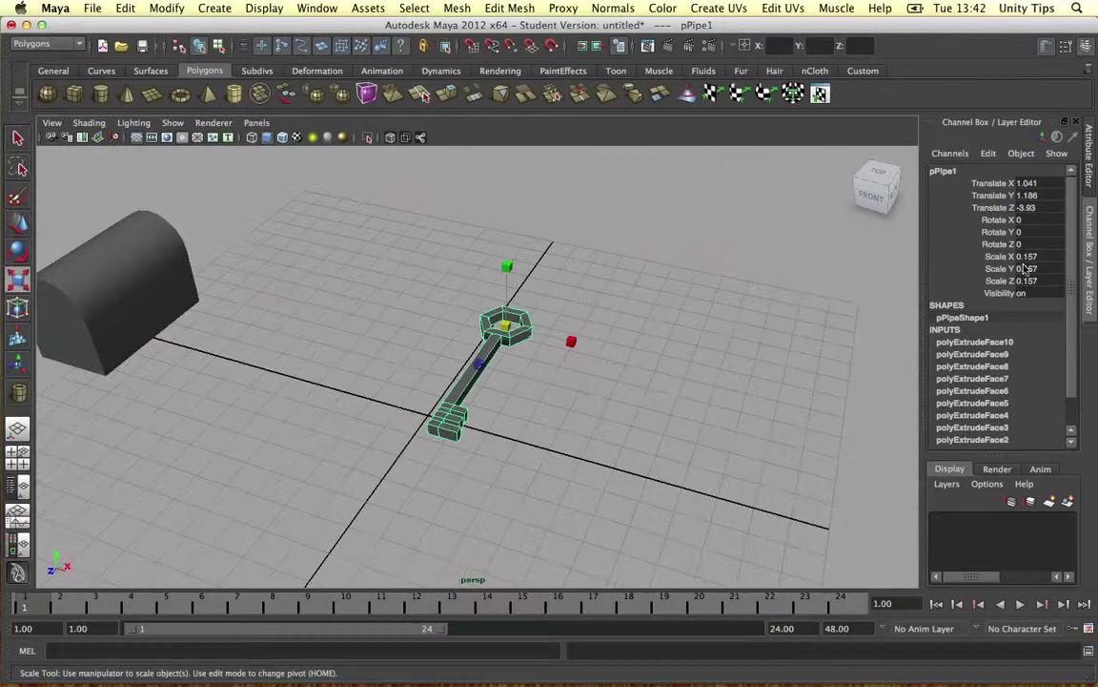
# Rotate the key to 90 degrees about X and raise it along Y so that it stands above the grid
pyautogui.press('e')
pyautogui.moveTo(444, 272); pyautogui.dragTo(424, 326)
pyautogui.press('Return')
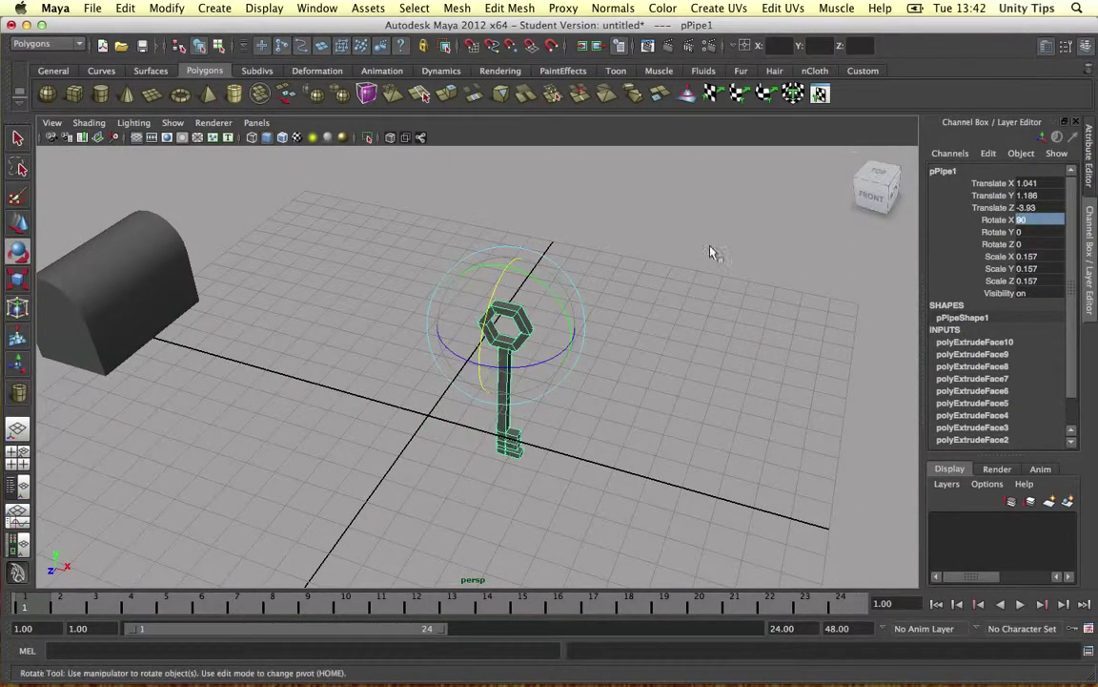
pyautogui.press('w')
pyautogui.moveTo(510, 271); pyautogui.dragTo(537, 152)
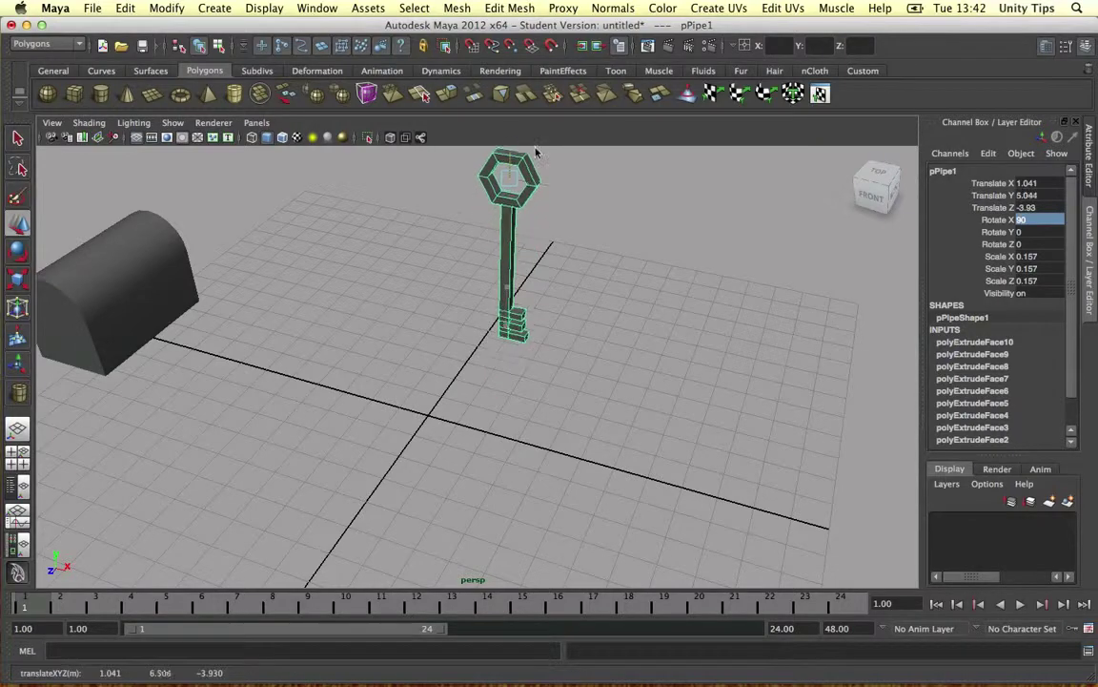
pyautogui.scroll(-5, 536, 210)
pyautogui.keyDown('alt'); pyautogui.moveTo(588, 233); pyautogui.dragTo(559, 236); pyautogui.keyUp('alt')
pyautogui.click(559, 236)
pyautogui.keyDown('alt'); pyautogui.moveTo(484, 259); pyautogui.dragTo(530, 261); pyautogui.keyUp('alt')
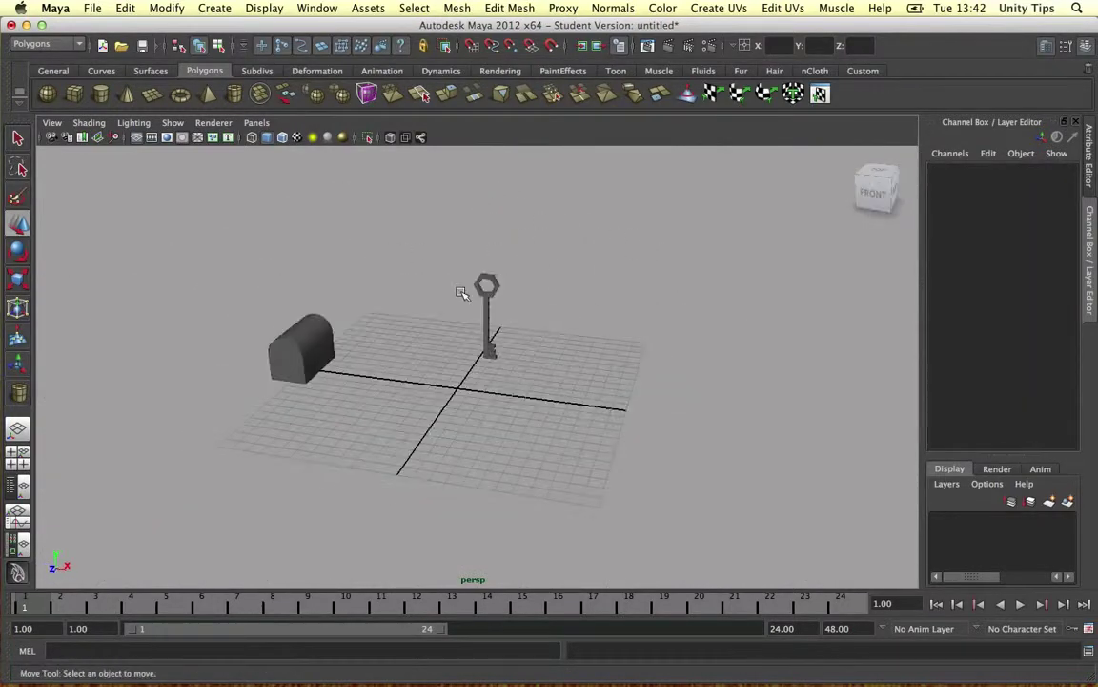
# Scale the upright key uniformly down to about 0.092 to suit the chest's size
pyautogui.click(483, 291)
pyautogui.press('r')
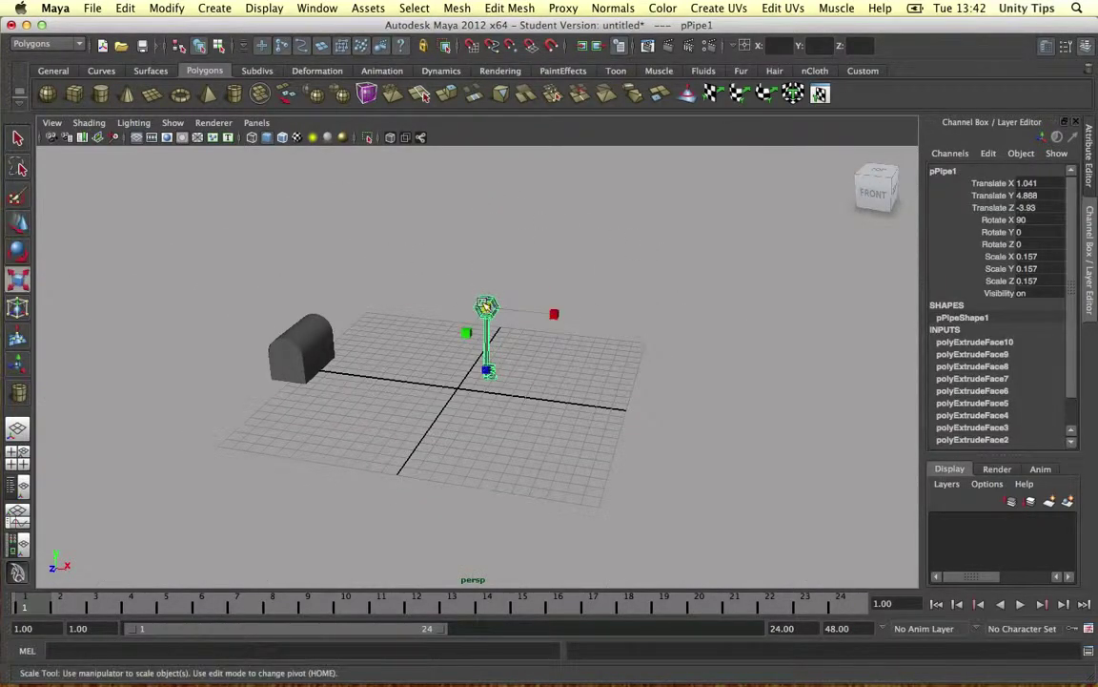
pyautogui.moveTo(486, 306); pyautogui.dragTo(465, 299)
pyautogui.click(463, 298)
pyautogui.click(481, 308)
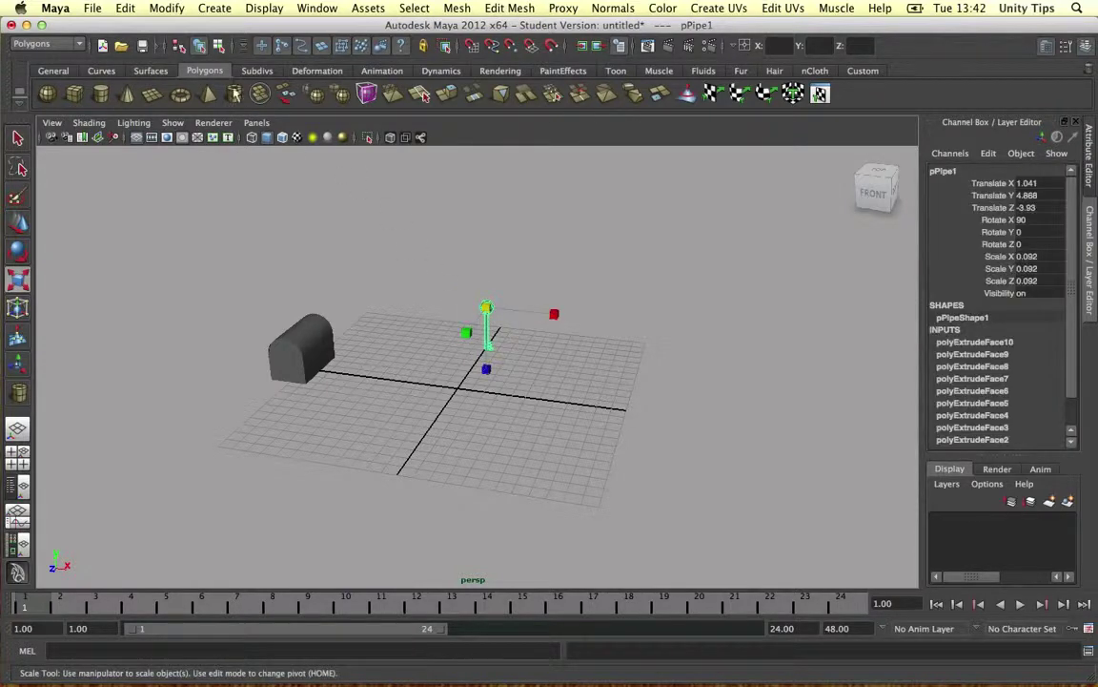
# Export the selected key as an FBX file named Key into the Unity project's Models folder
pyautogui.click(96, 8)
pyautogui.click(154, 187)
pyautogui.scroll(-5, 740, 458)
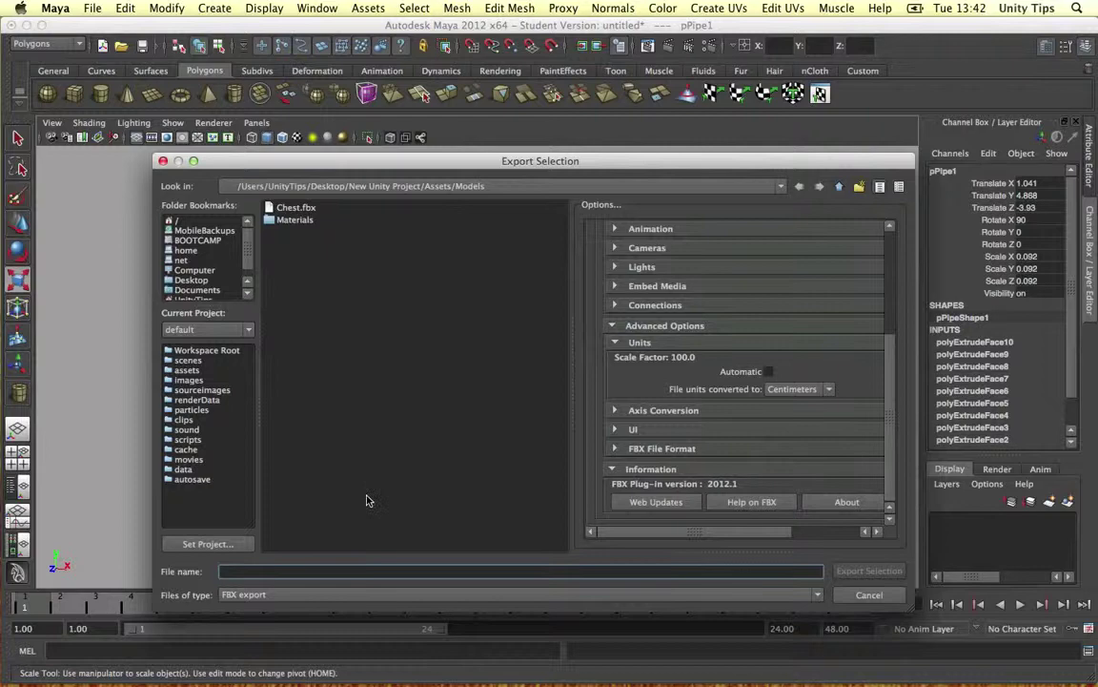
pyautogui.write('Pipe')
pyautogui.click(855, 571)
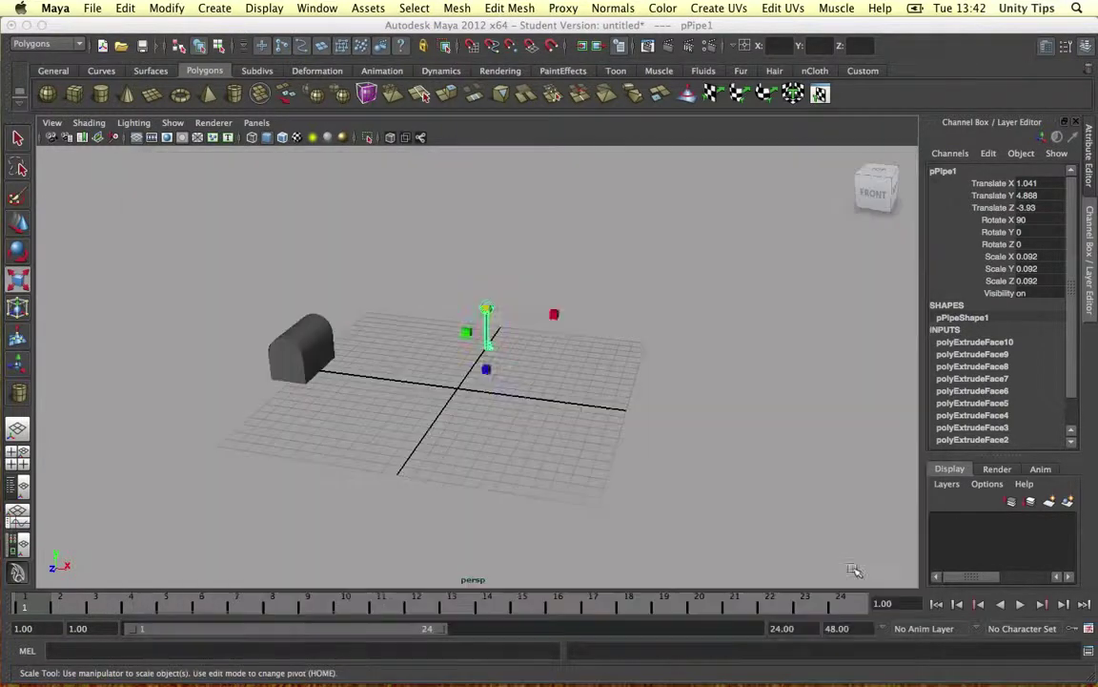
# Switch to Unity and place the Key model from the Models folder into the dungeon scene near the gate
pyautogui.click(584, 354)
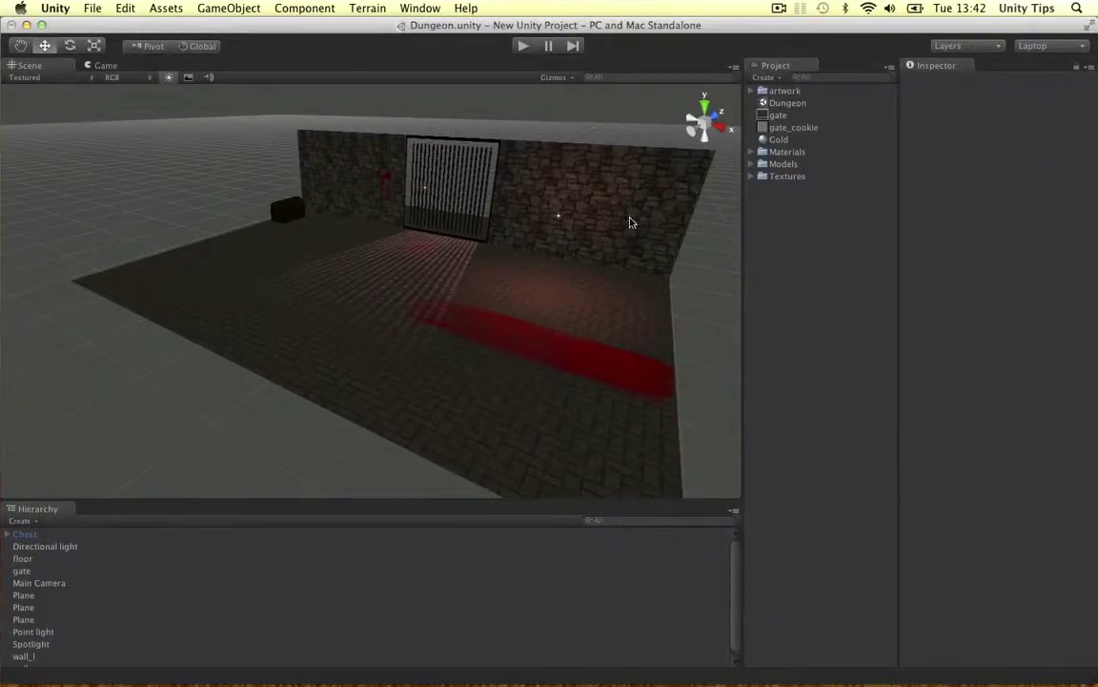
pyautogui.click(751, 164)
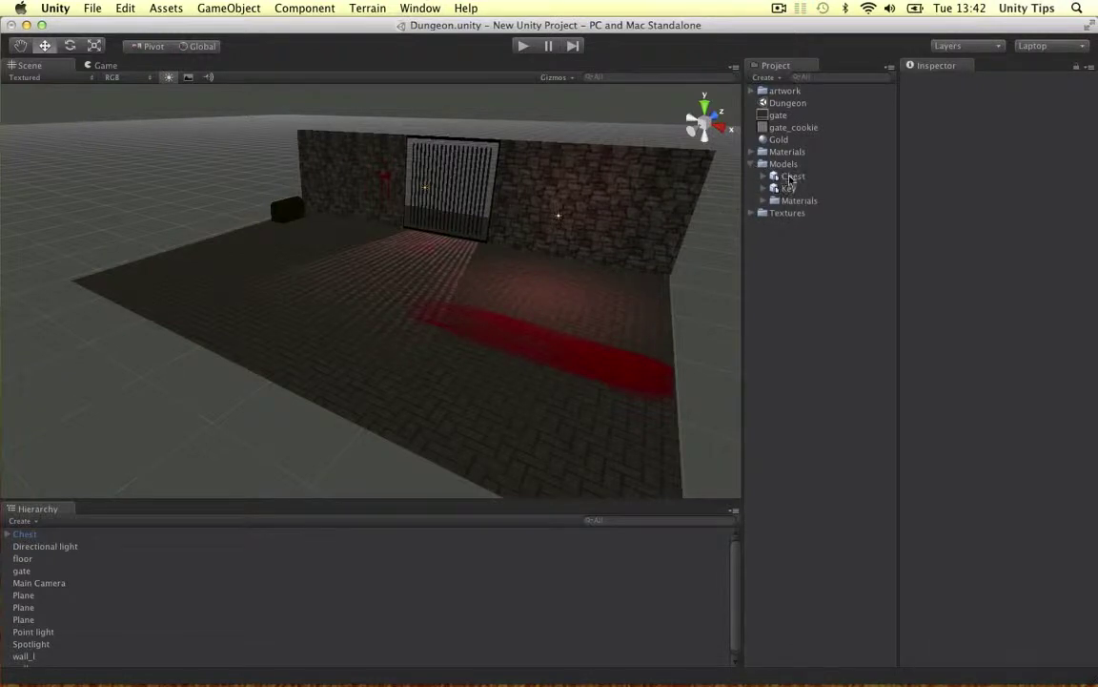
pyautogui.moveTo(789, 187); pyautogui.dragTo(512, 210)
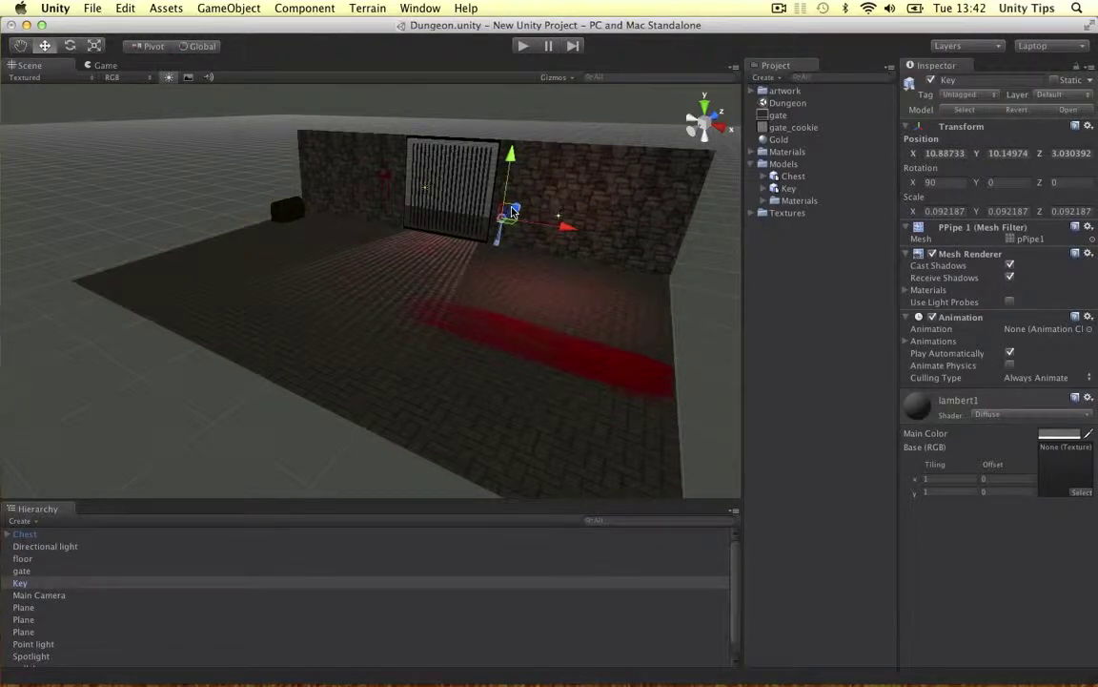
pyautogui.press('super+z')
pyautogui.keyDown('alt'); pyautogui.moveTo(578, 223); pyautogui.dragTo(526, 232); pyautogui.keyUp('alt')
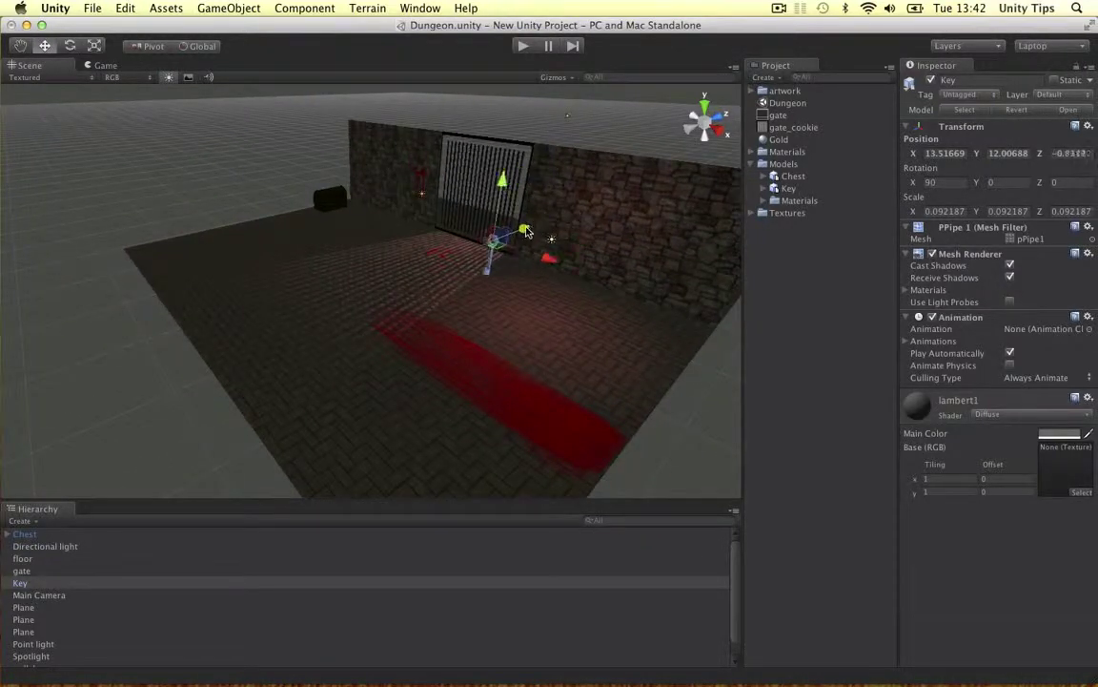
# Move the key along X to about 18.38, in front of the wall beside the gate, and lower it to about Y 9.92
pyautogui.keyDown('alt'); pyautogui.moveTo(395, 336); pyautogui.dragTo(453, 305); pyautogui.keyUp('alt')
pyautogui.moveTo(565, 236); pyautogui.dragTo(594, 231)
pyautogui.keyDown('alt'); pyautogui.moveTo(488, 310); pyautogui.dragTo(656, 257); pyautogui.keyUp('alt')
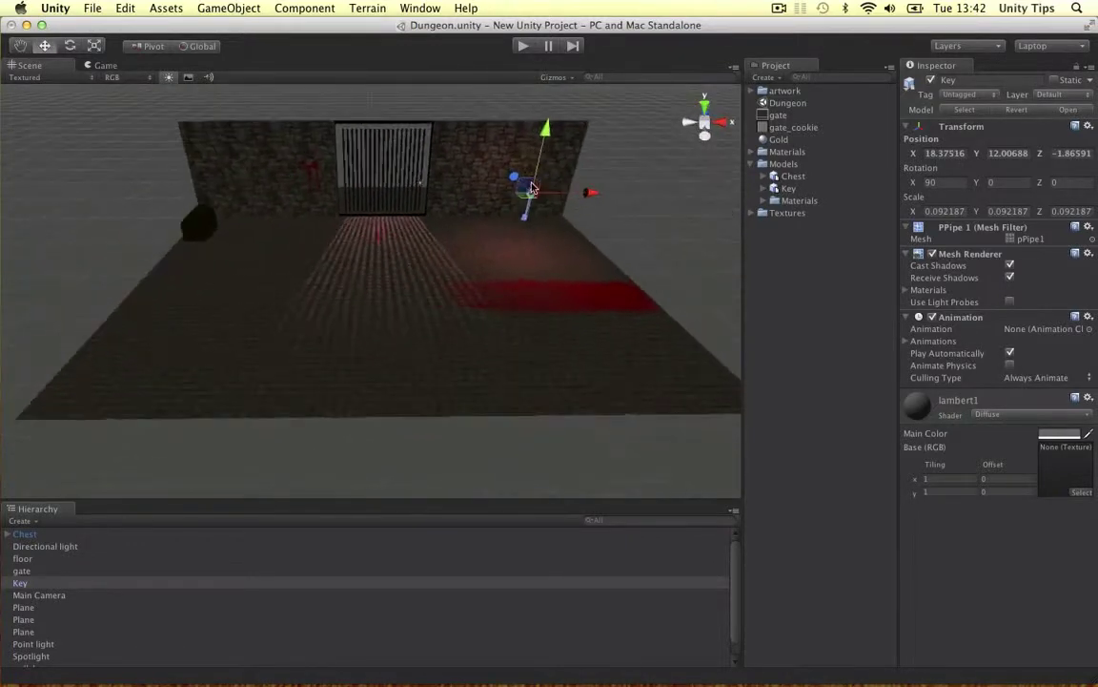
pyautogui.moveTo(544, 136); pyautogui.dragTo(539, 154)
pyautogui.click(651, 195)
pyautogui.scroll(3, 629, 201)
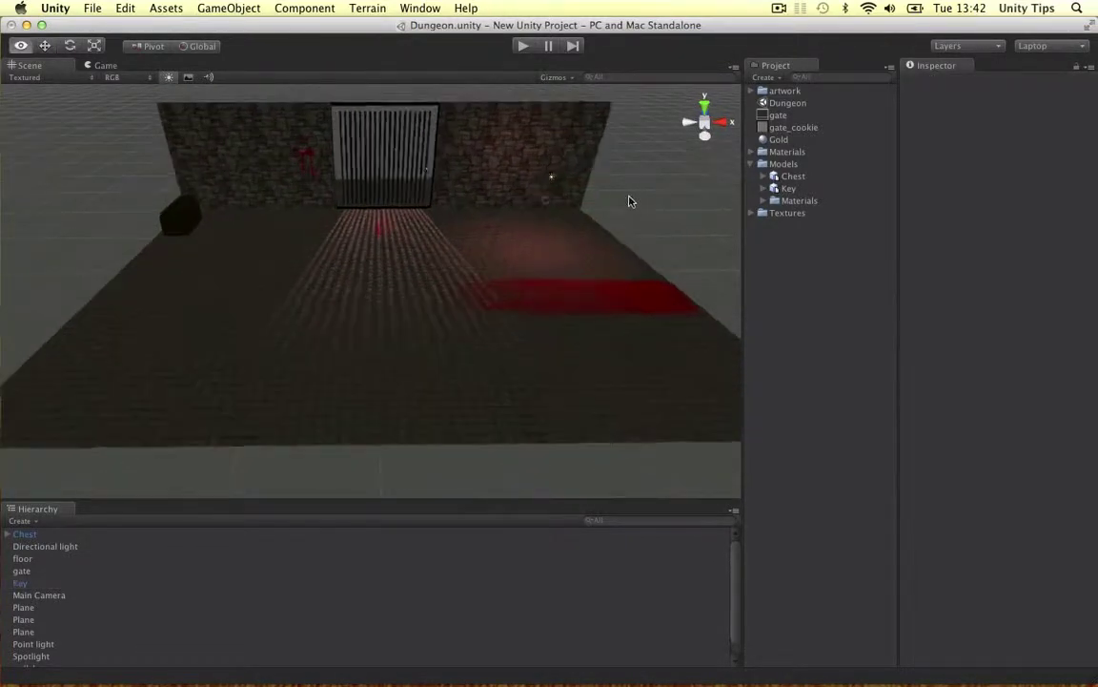
pyautogui.keyDown('alt'); pyautogui.moveTo(629, 202); pyautogui.dragTo(587, 237); pyautogui.keyUp('alt')
pyautogui.click(531, 220)
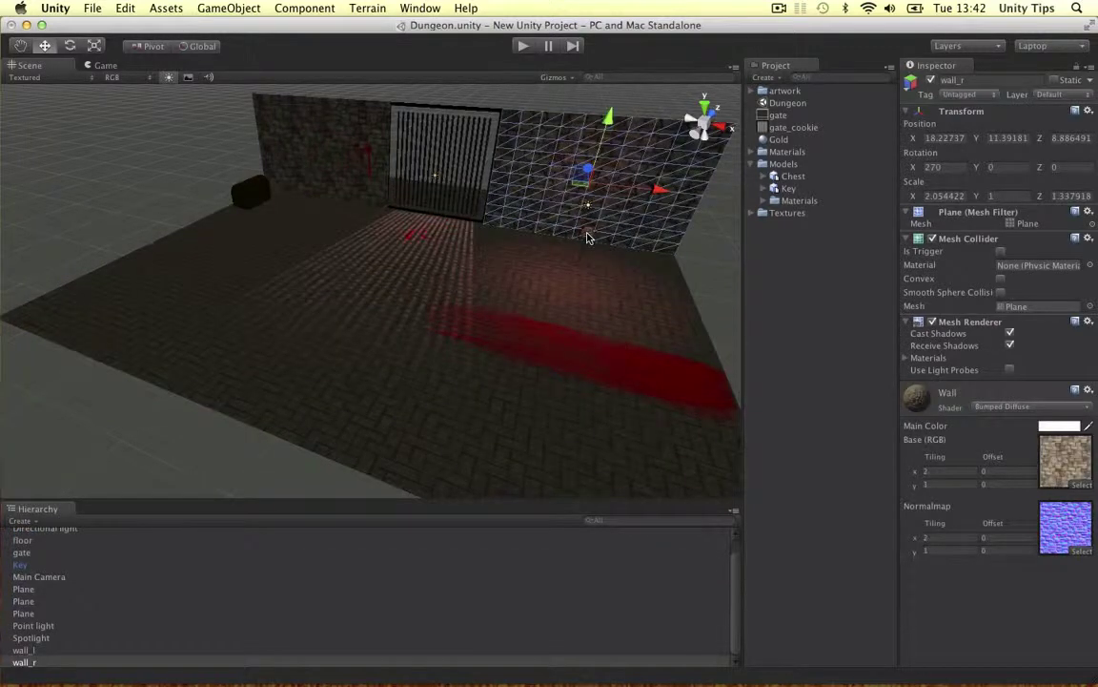
pyautogui.click(587, 246)
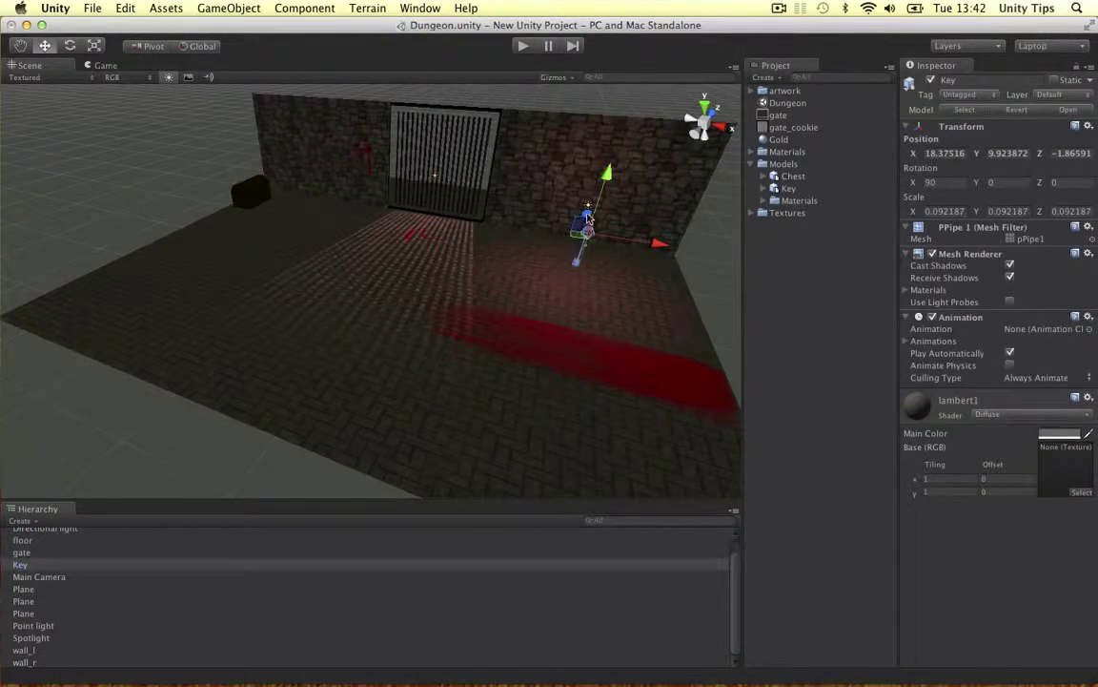
# Create a new material named Key in the project assets
pyautogui.rightClick(784, 253)
pyautogui.moveTo(916, 258)
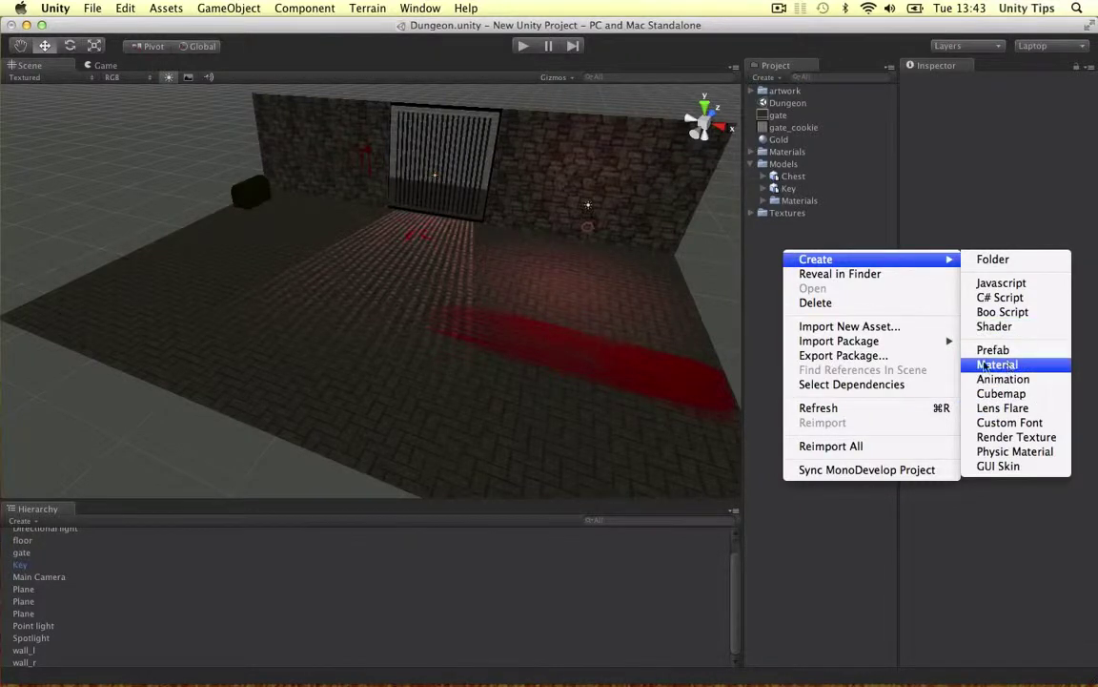
pyautogui.click(986, 367)
pyautogui.write('Key')
pyautogui.press('Return')
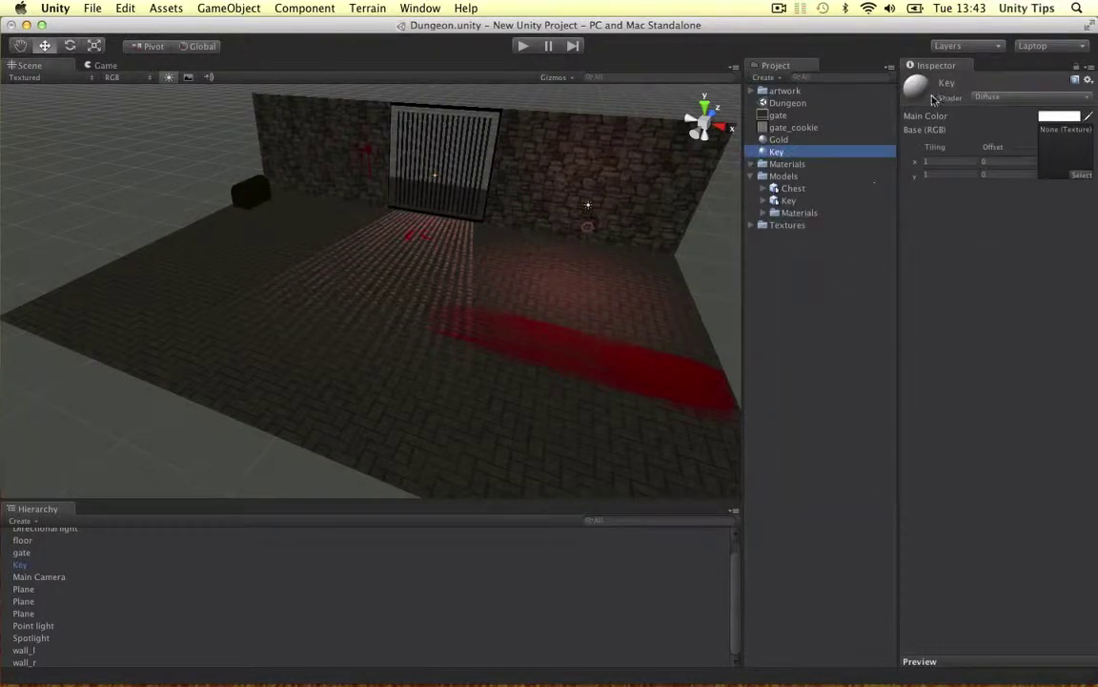
# Give the Key material the Specular shader, a light grey main colour (228, 228, 228) and a grey specular colour (196, 195, 195)
pyautogui.click(1005, 99)
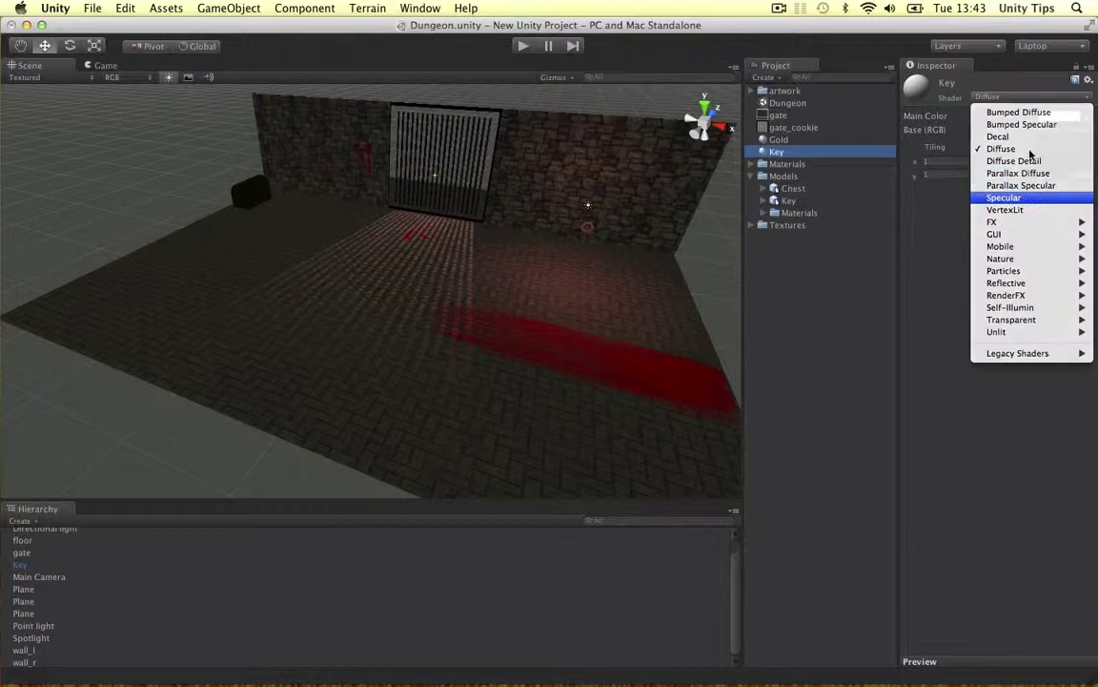
pyautogui.click(1011, 198)
pyautogui.click(1058, 117)
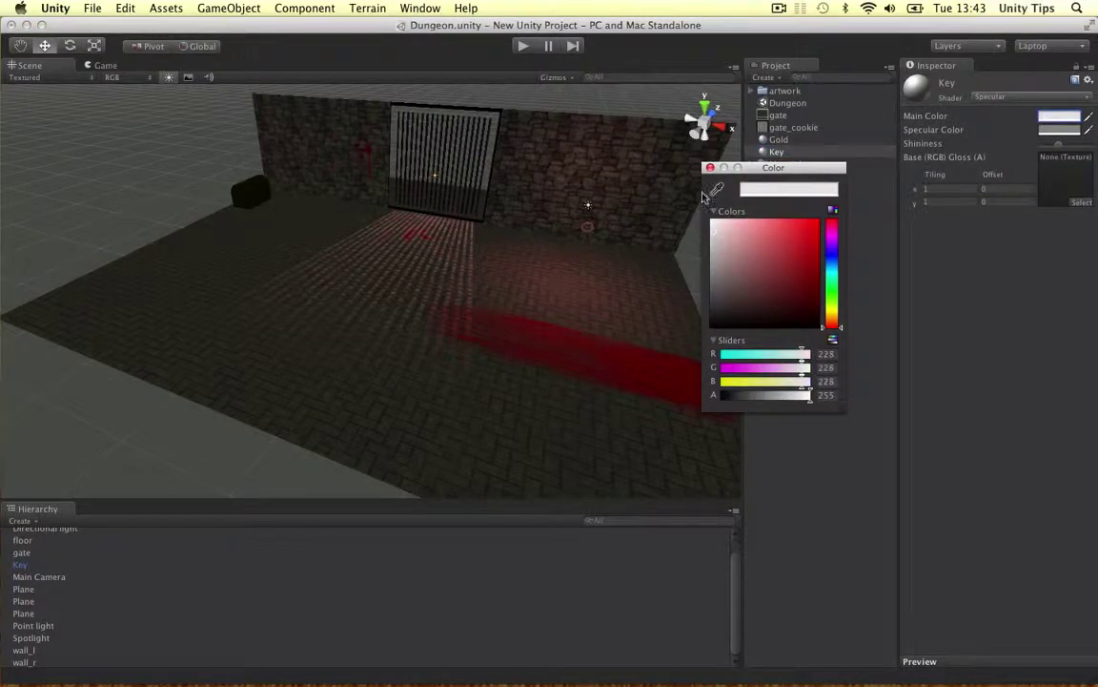
pyautogui.click(1054, 131)
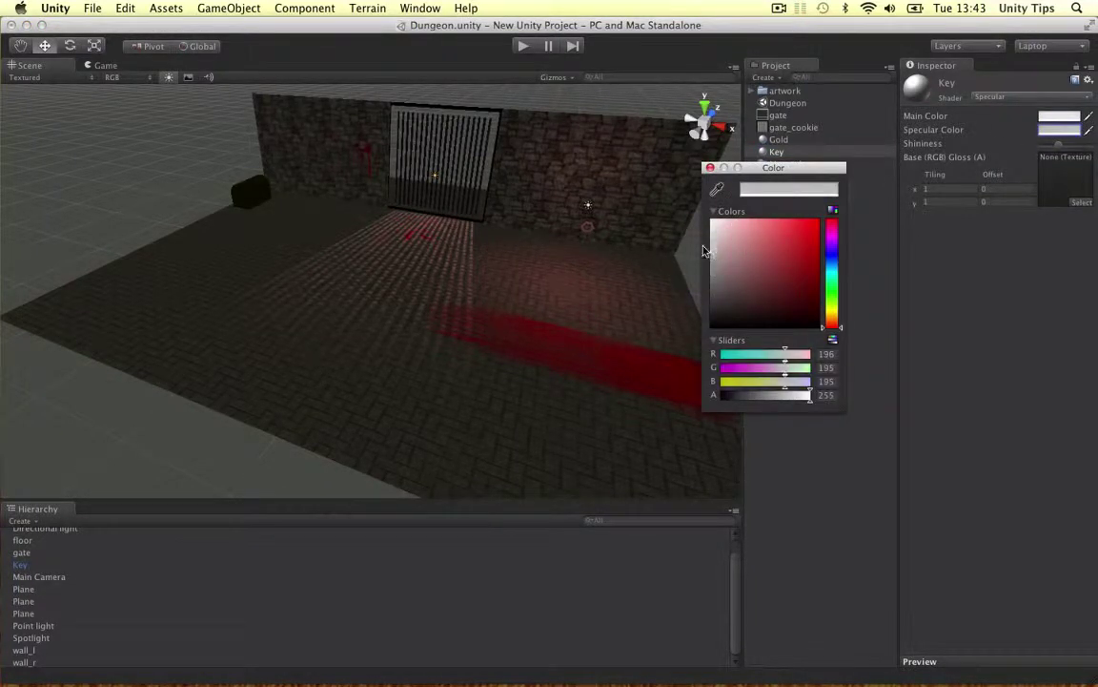
pyautogui.click(709, 168)
# Apply the Key material to the key model in the dungeon scene
pyautogui.moveTo(799, 153); pyautogui.dragTo(587, 233)
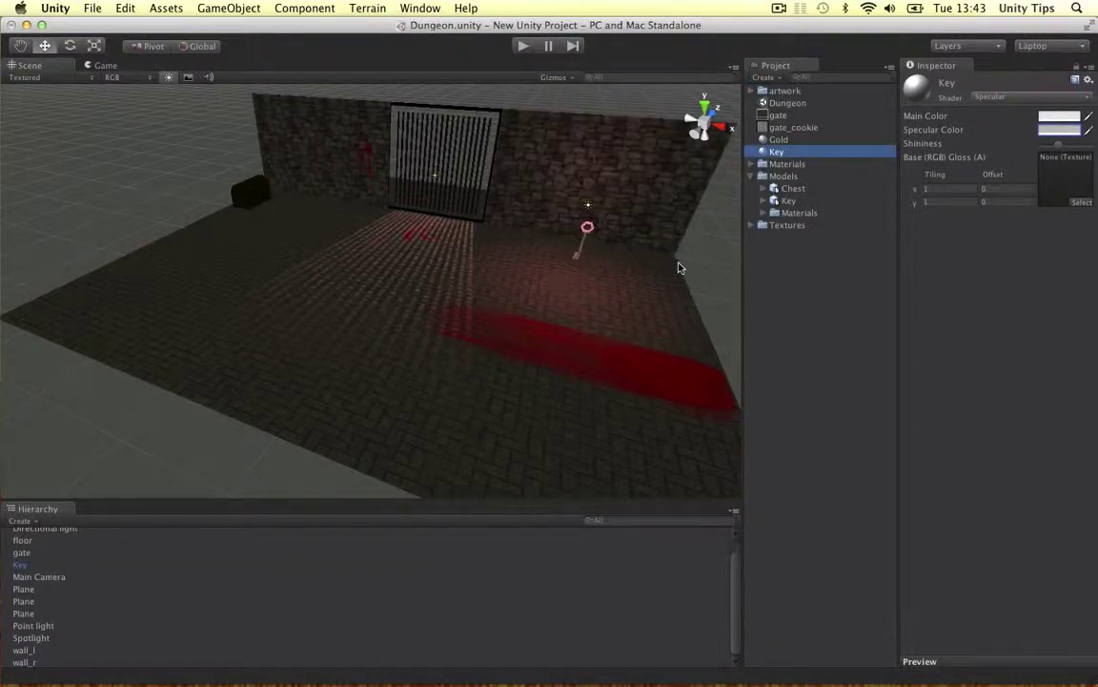
pyautogui.click(586, 249)
pyautogui.click(788, 289)
# Collapse the Models folder and create a C# script named KeyBehavior in the project assets
pyautogui.click(752, 176)
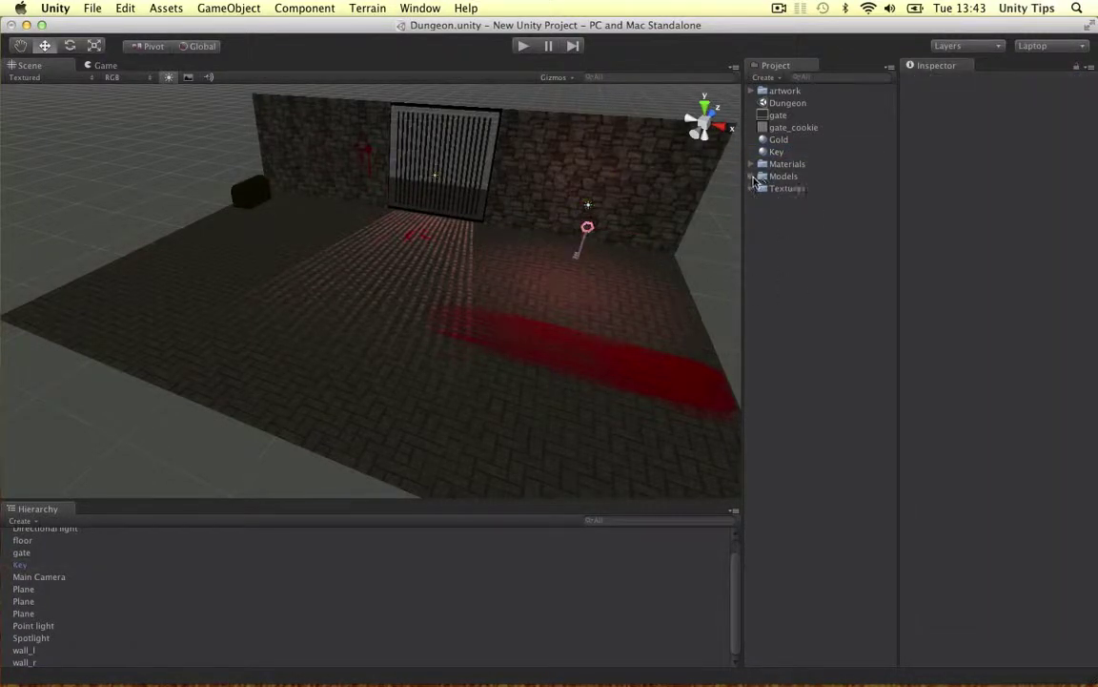
pyautogui.rightClick(781, 252)
pyautogui.moveTo(906, 251)
pyautogui.click(990, 291)
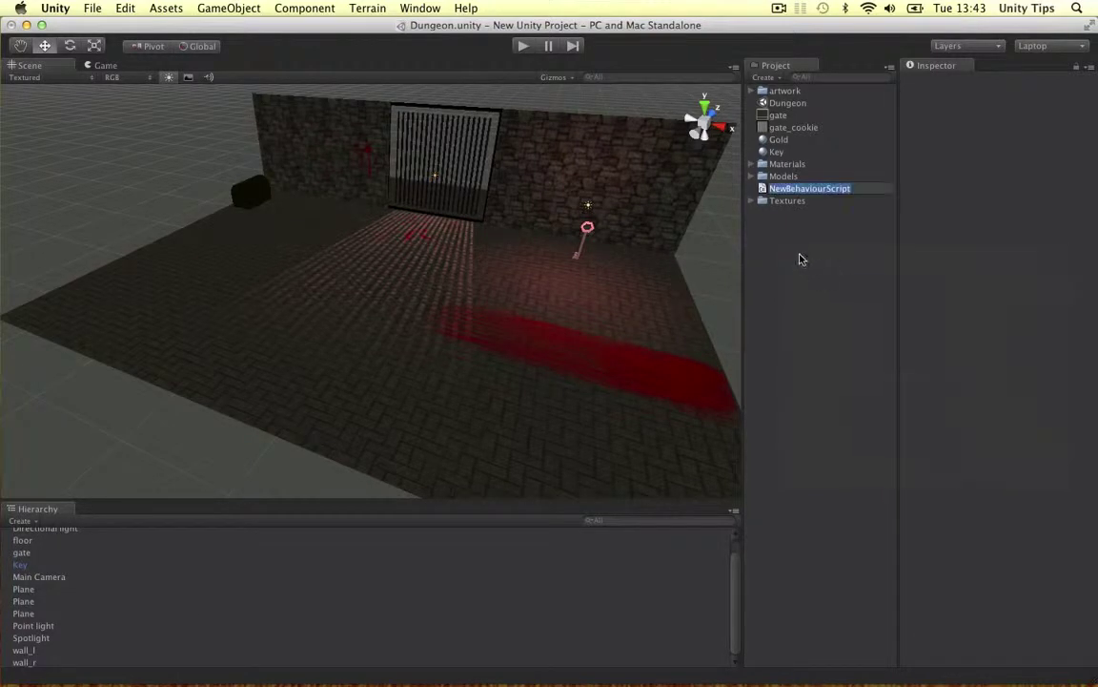
pyautogui.write('Key')
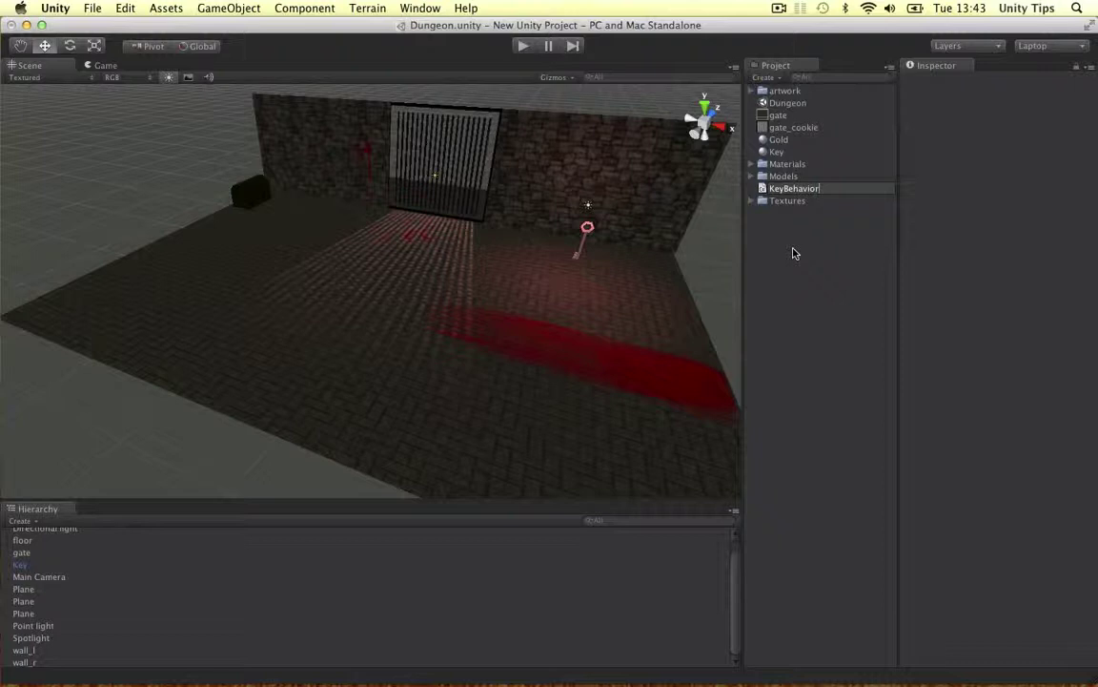
pyautogui.press('Return')
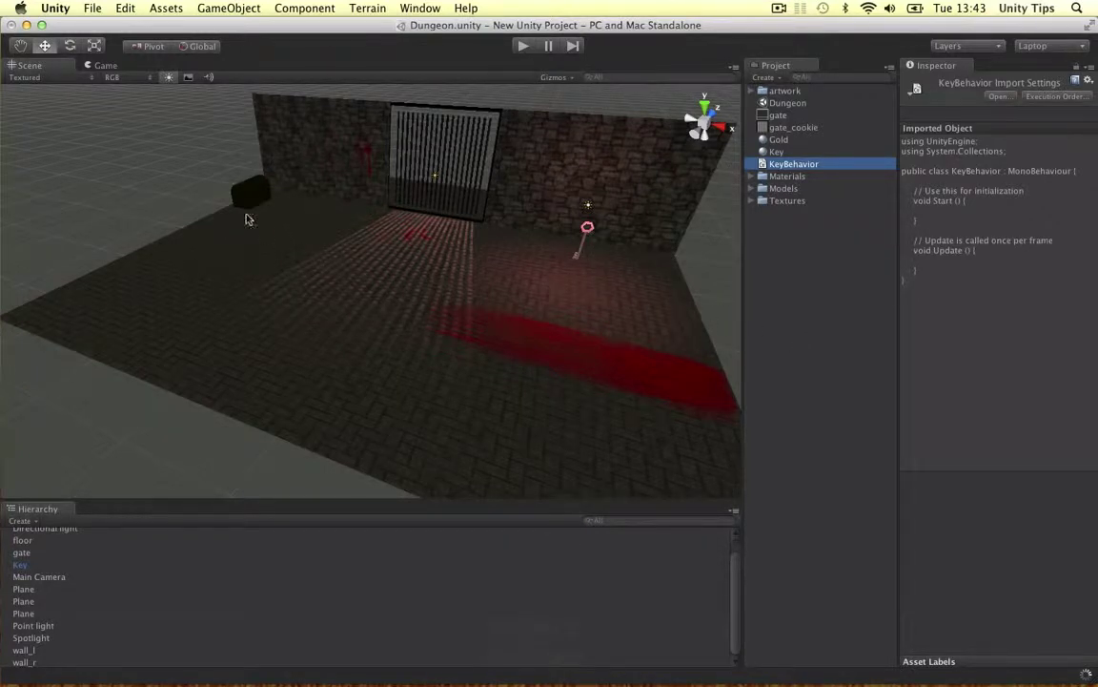
# Open the KeyBehavior script in MonoDevelop and delete its default Start and Update methods with their comments
pyautogui.keyDown('alt'); pyautogui.moveTo(244, 210); pyautogui.dragTo(329, 195); pyautogui.keyUp('alt')
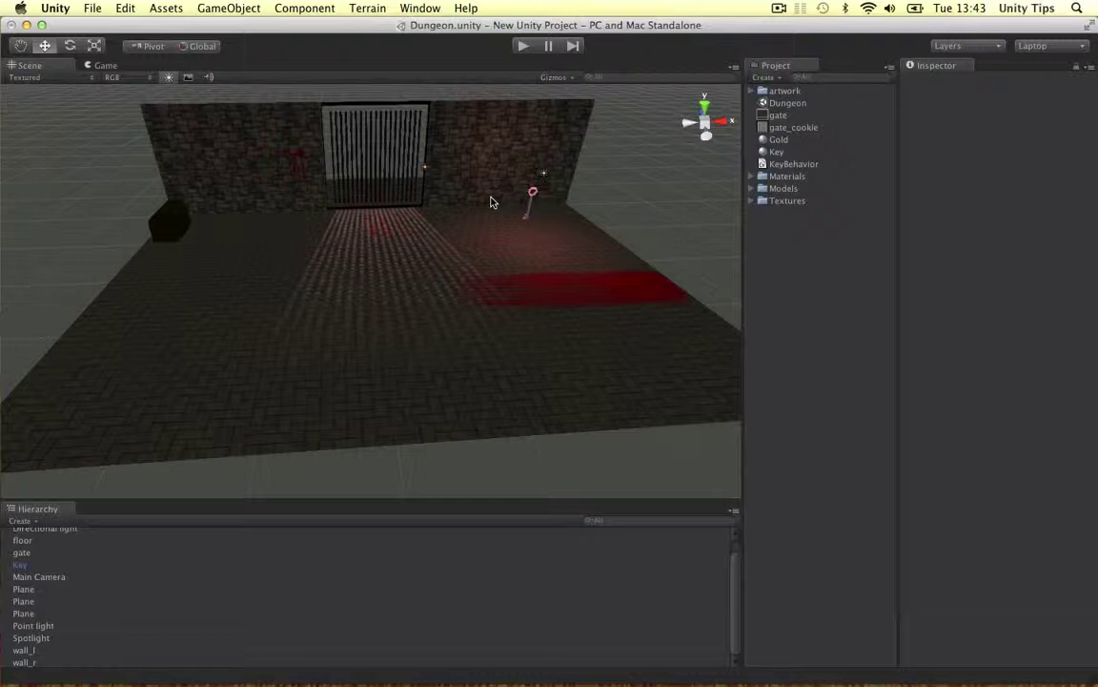
pyautogui.keyDown('alt'); pyautogui.moveTo(500, 188); pyautogui.dragTo(480, 199); pyautogui.keyUp('alt')
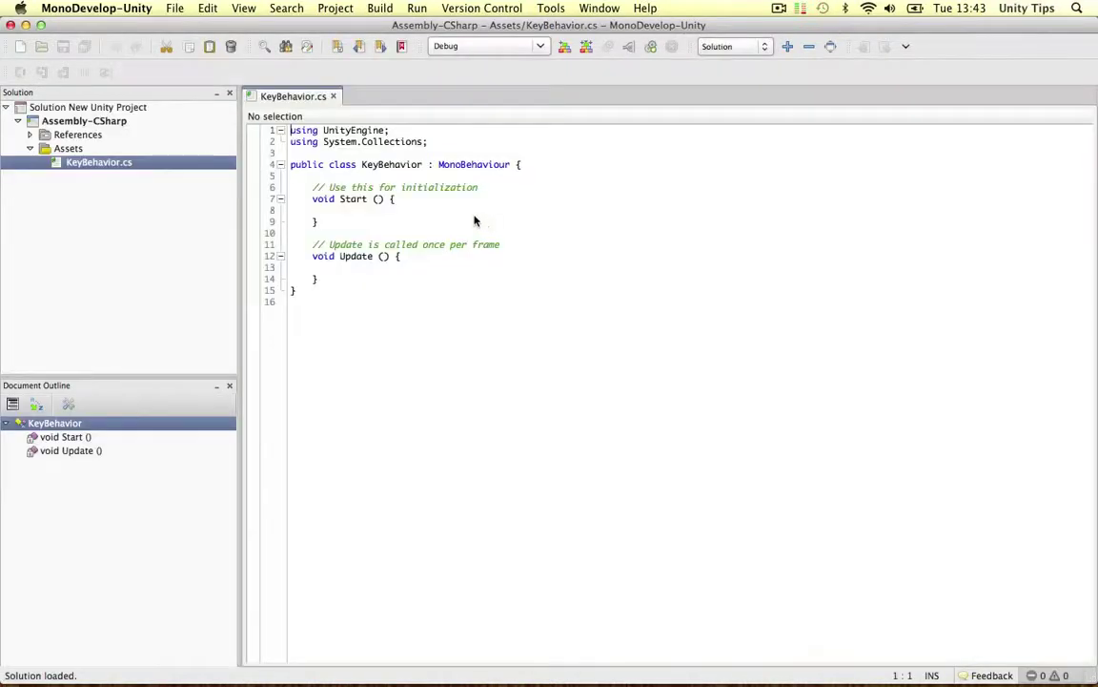
pyautogui.moveTo(284, 187); pyautogui.dragTo(492, 280)
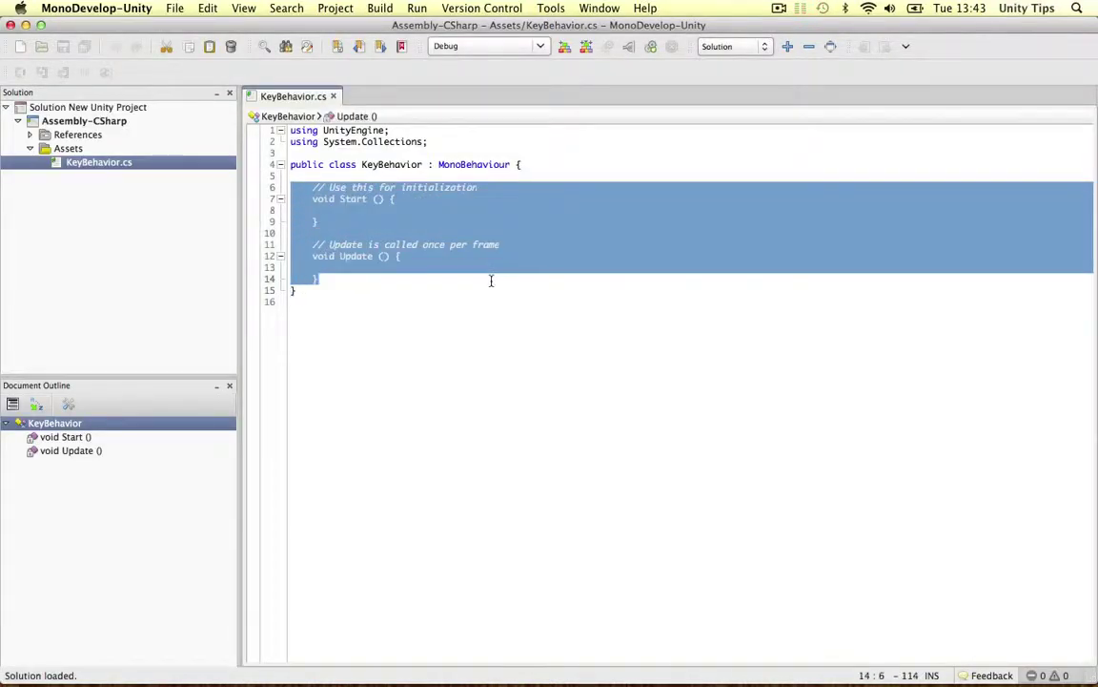
pyautogui.press('BackSpace')
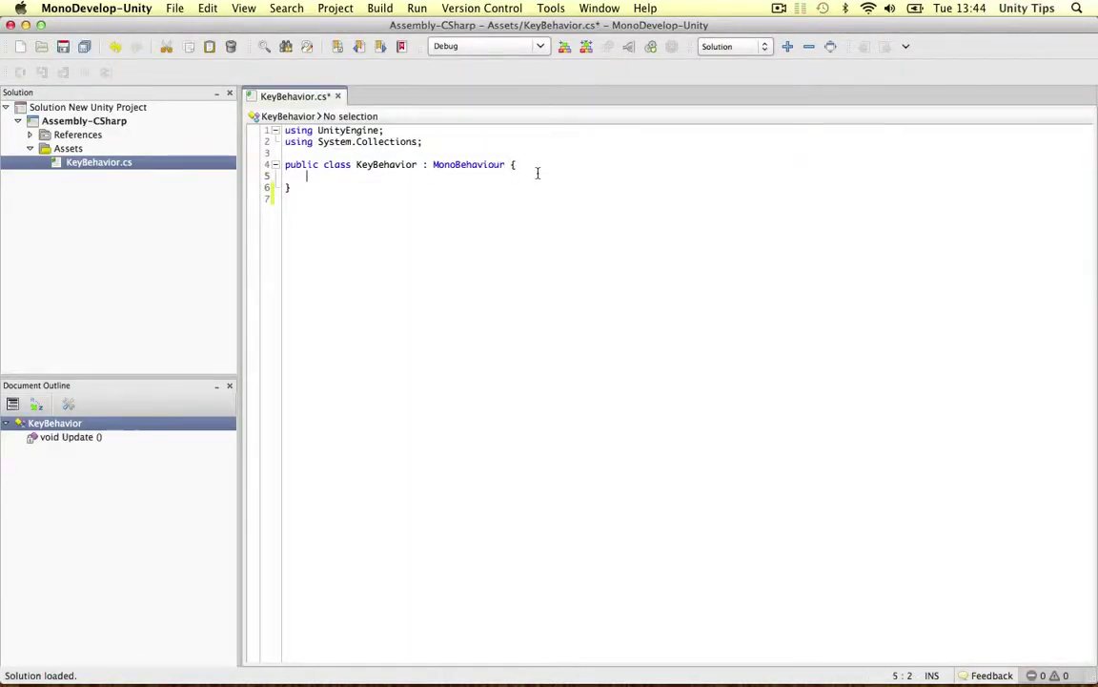
# Write an empty void Update() method with its braces inside the KeyBehavior class
pyautogui.press('Return')
pyautogui.write('void ')
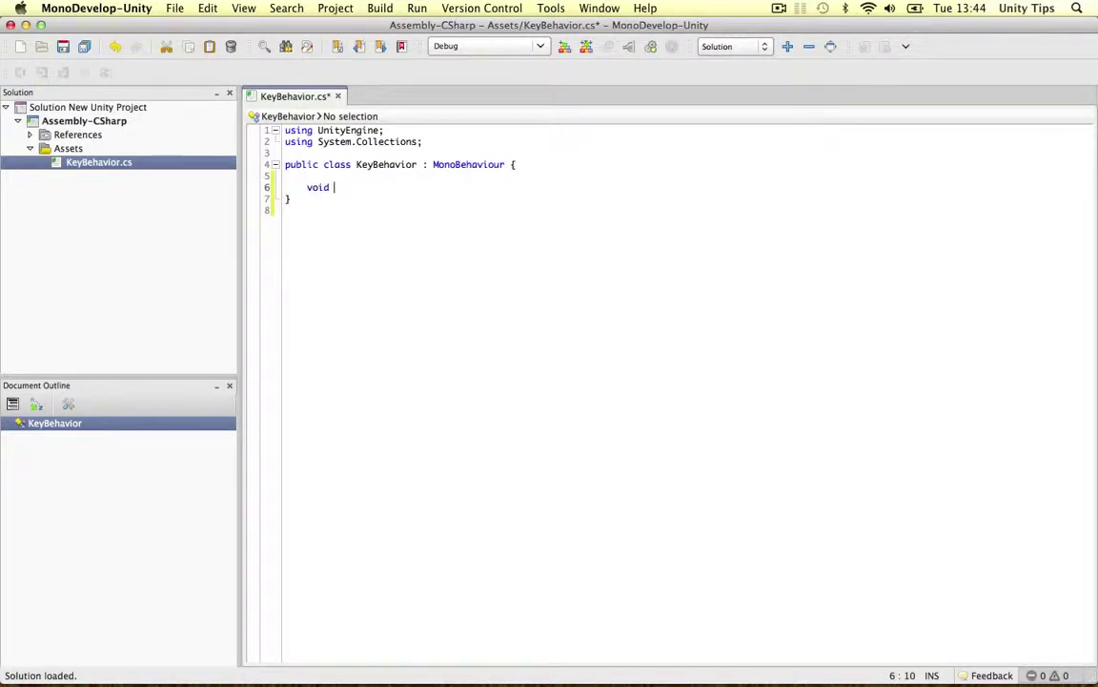
pyautogui.write('Updae(')
pyautogui.press('BackSpace')
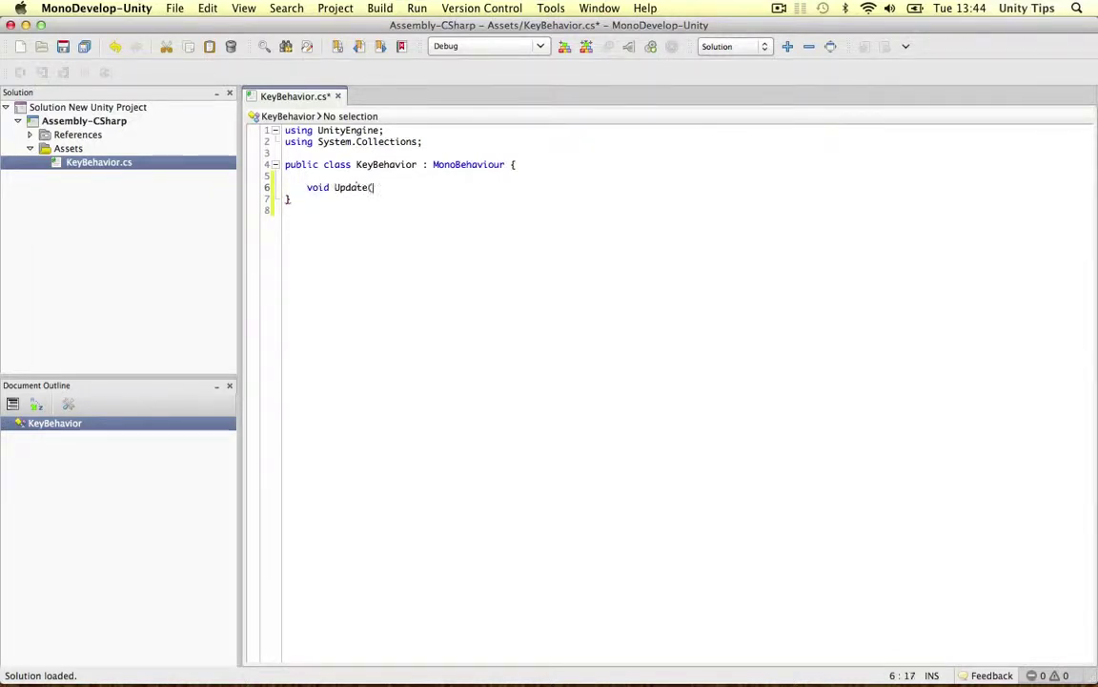
pyautogui.write(')')
pyautogui.press('Return')
pyautogui.write('{')
pyautogui.press('Return')
pyautogui.press('Return')
pyautogui.press('Return')
pyautogui.write('}')
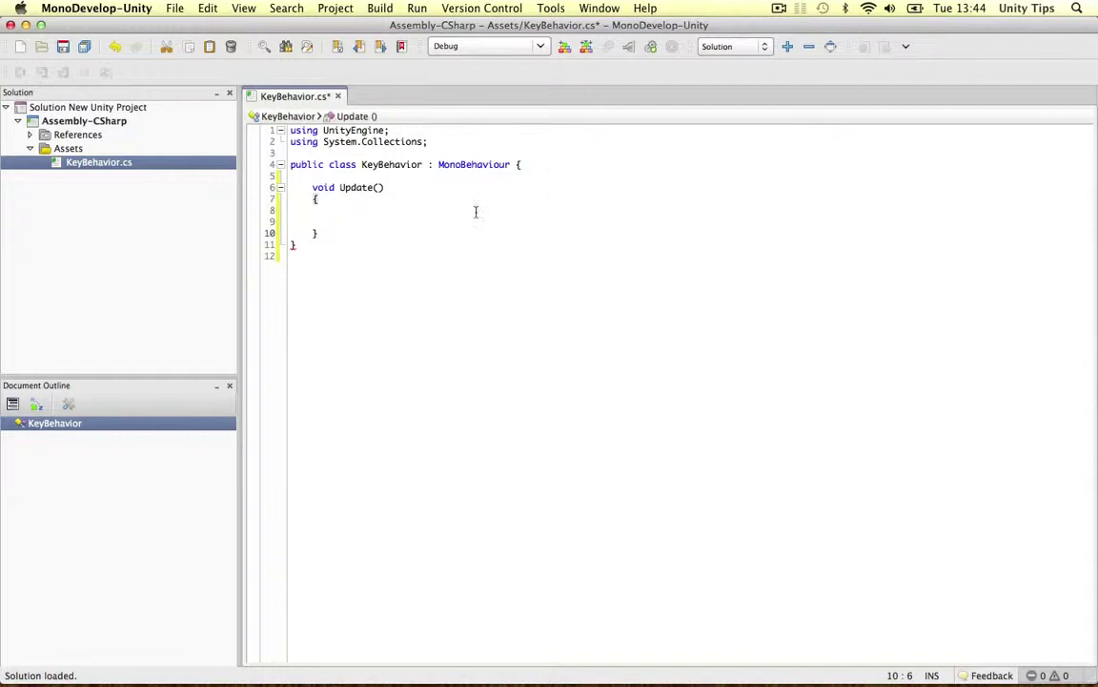
# Add the statement this.transform.Rotate(1, 0, 0); inside the Update method and save the script
pyautogui.click(425, 211)
pyautogui.press('Return')
pyautogui.write('this.')
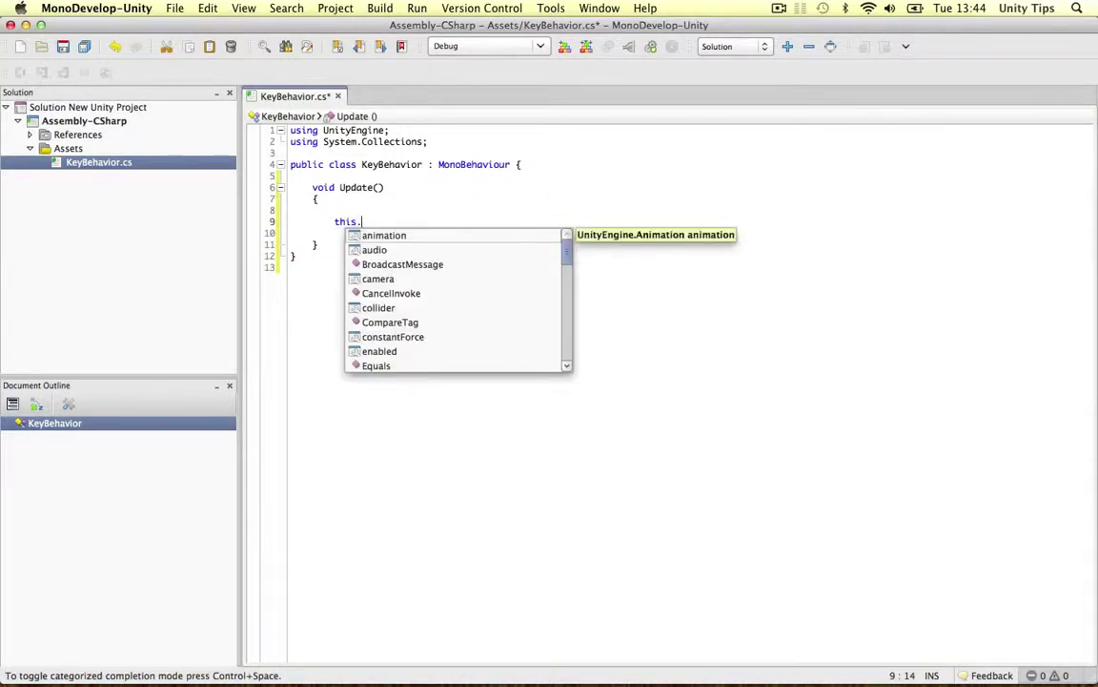
pyautogui.write('trana')
pyautogui.press('BackSpace')
pyautogui.press('BackSpace')
pyautogui.press('Return')
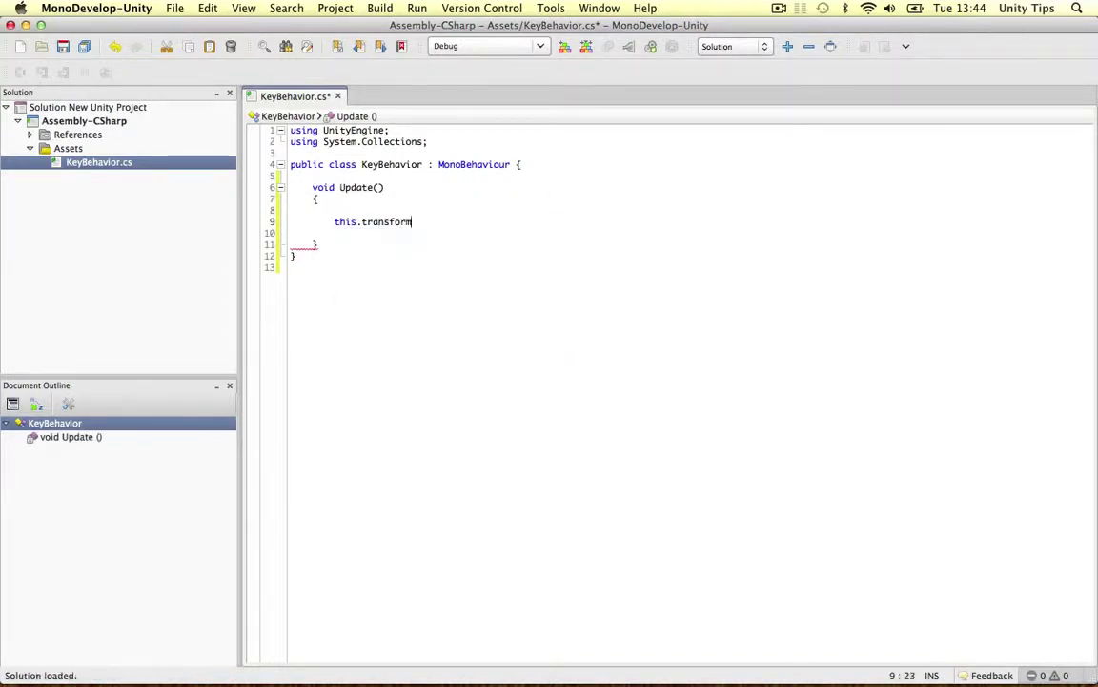
pyautogui.write('.ro')
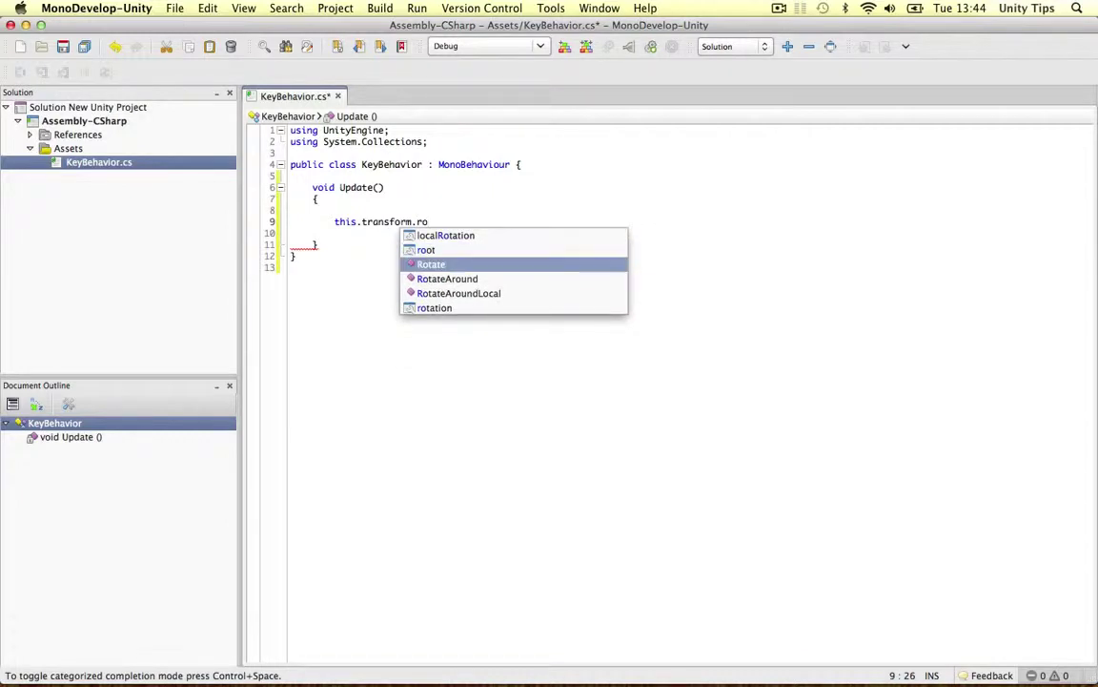
pyautogui.press('Return')
pyautogui.write('(')
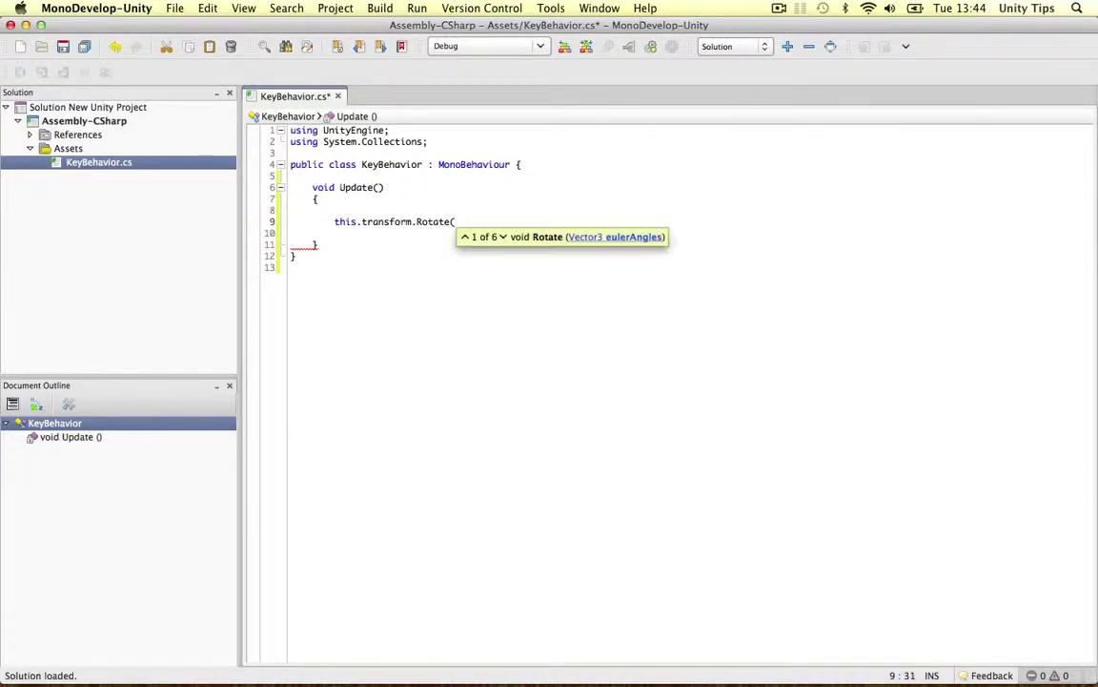
pyautogui.write('1, ')
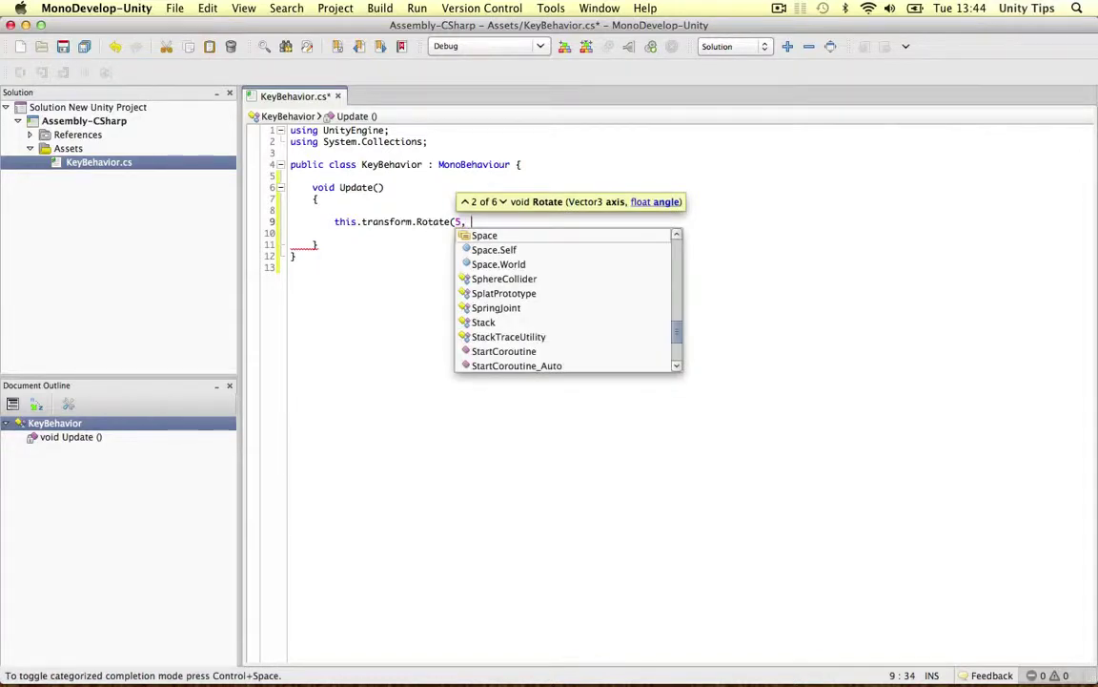
pyautogui.write('0, 0);')
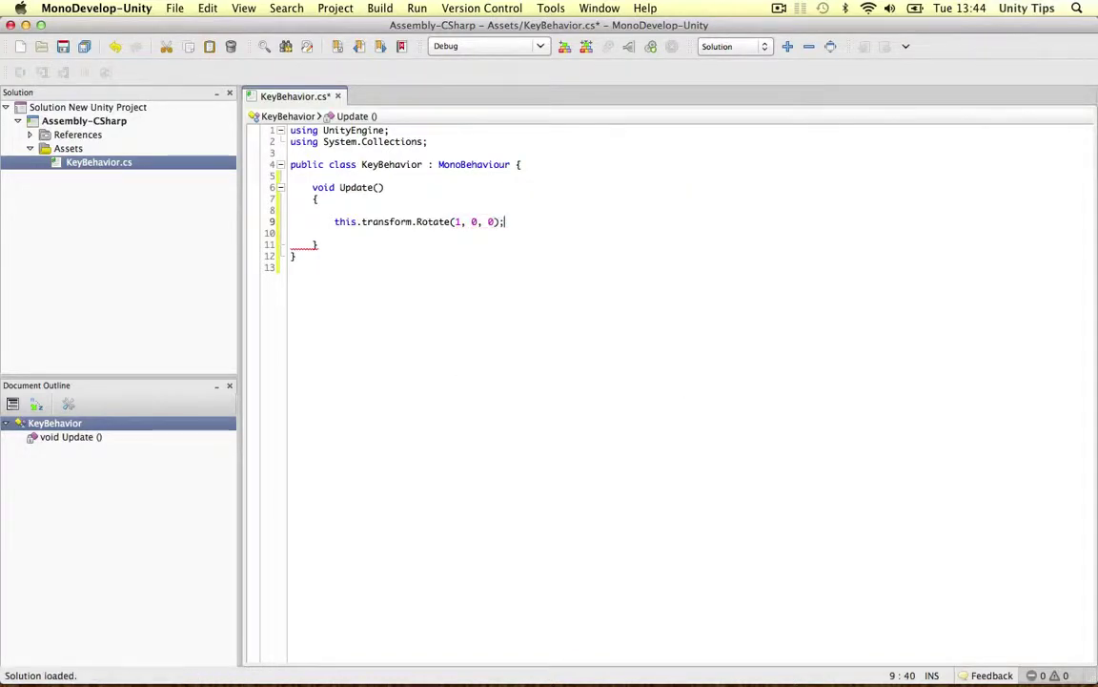
pyautogui.press('super+s')
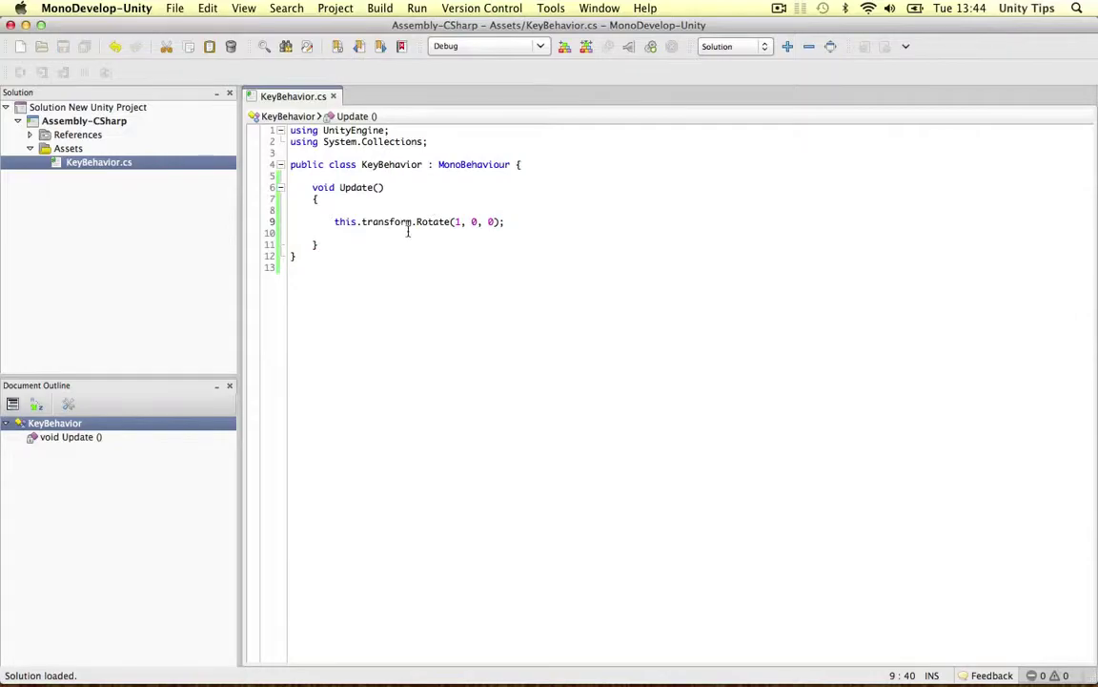
# Switch to Unity, attach the KeyBehavior script to the Key object, and briefly run the scene
pyautogui.hotkey('ctrl', 'Left')
pyautogui.hotkey('ctrl', 'Right')
pyautogui.hotkey('ctrl', 'Up')
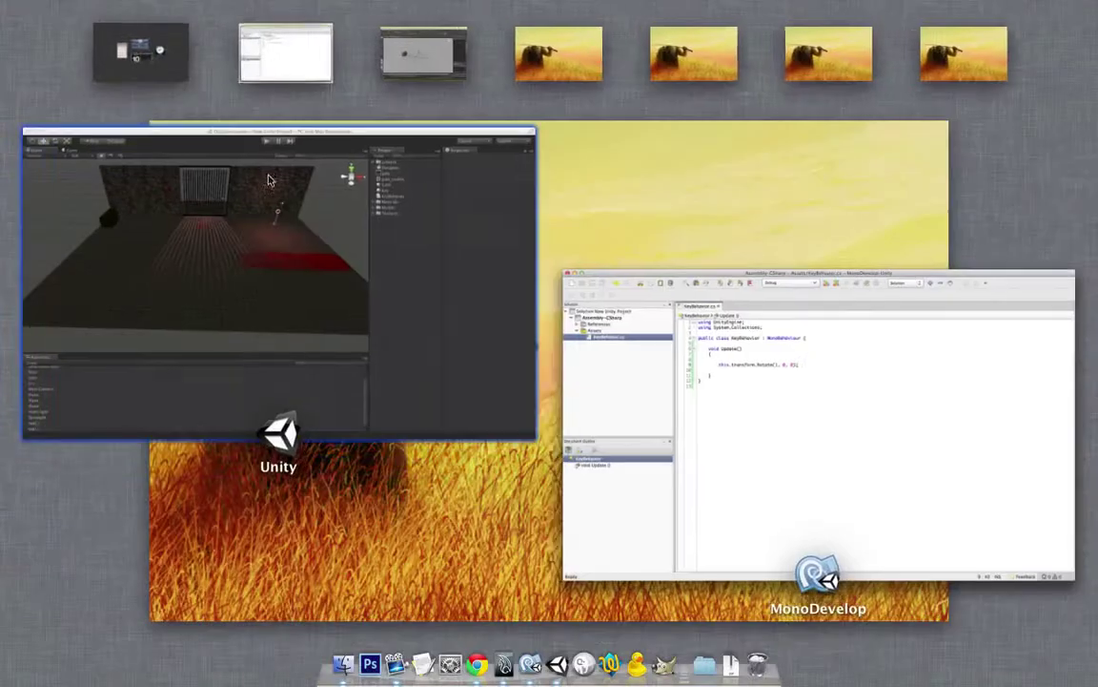
pyautogui.click(269, 180)
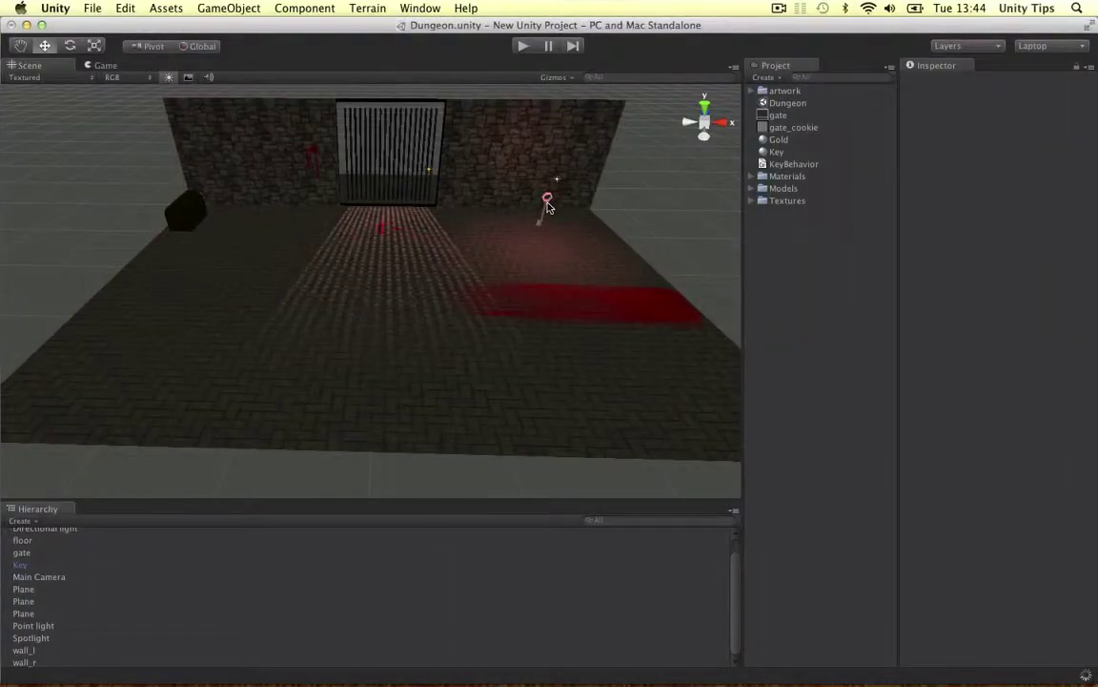
pyautogui.click(548, 207)
pyautogui.click(374, 8)
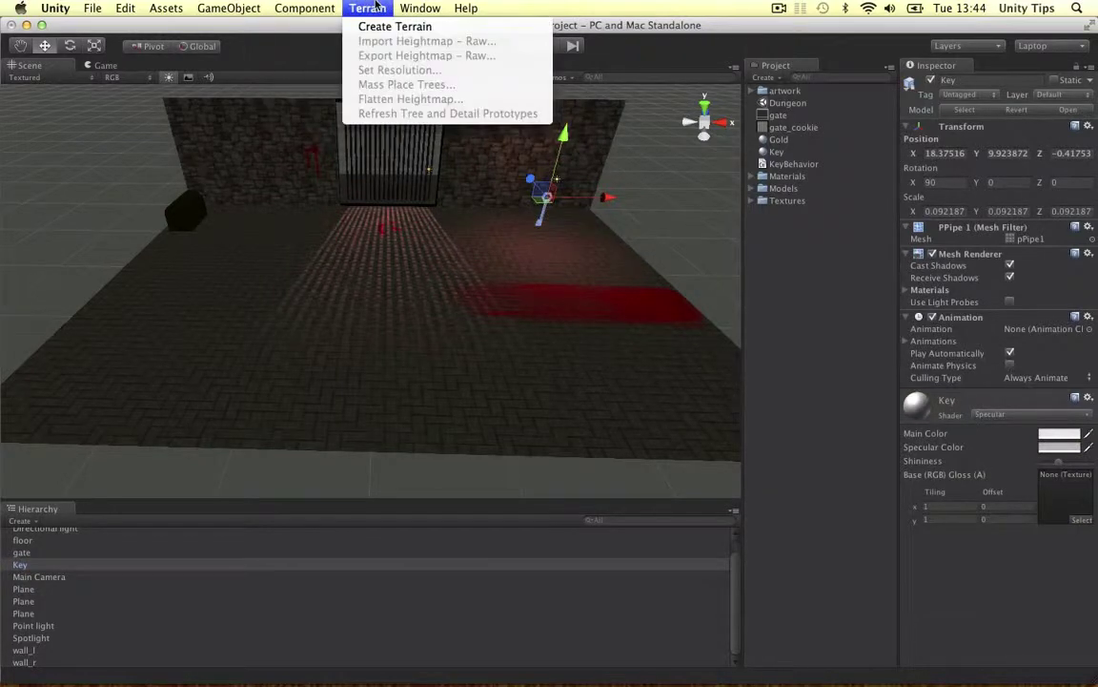
pyautogui.moveTo(325, 8)
pyautogui.moveTo(329, 126)
pyautogui.click(421, 125)
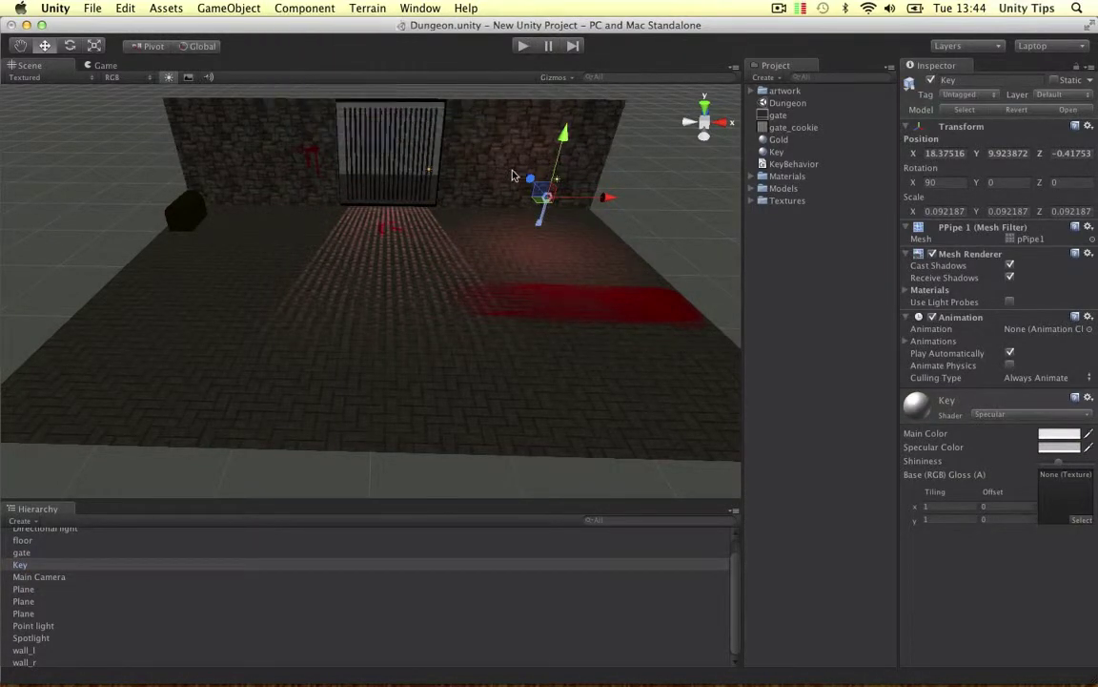
pyautogui.click(522, 46)
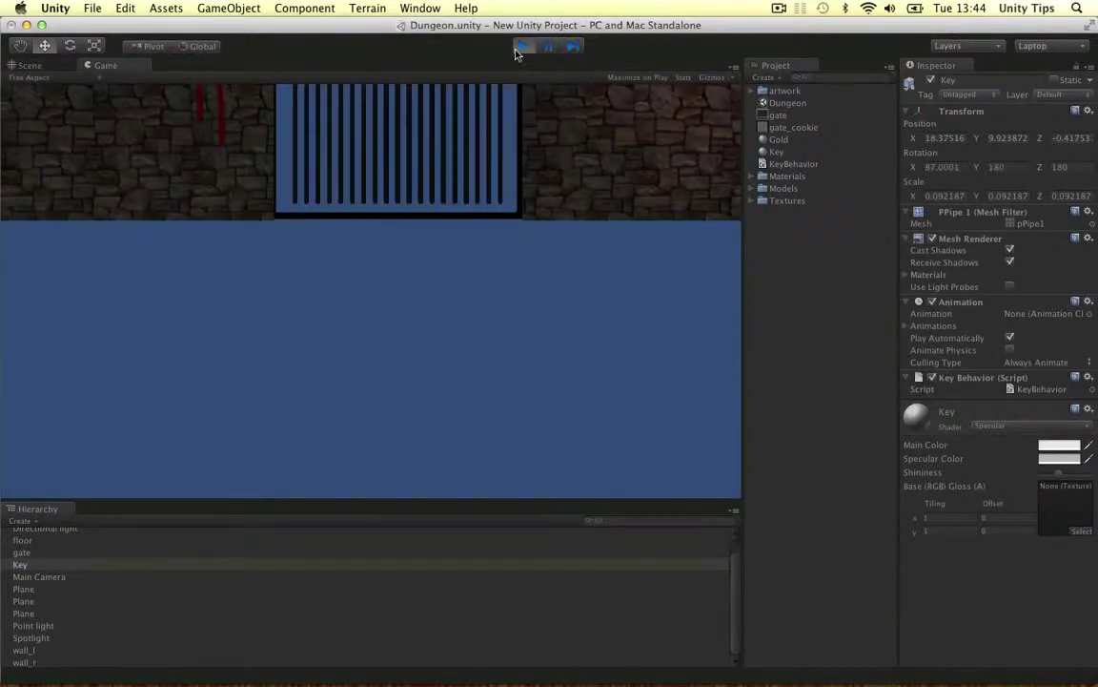
pyautogui.click(520, 49)
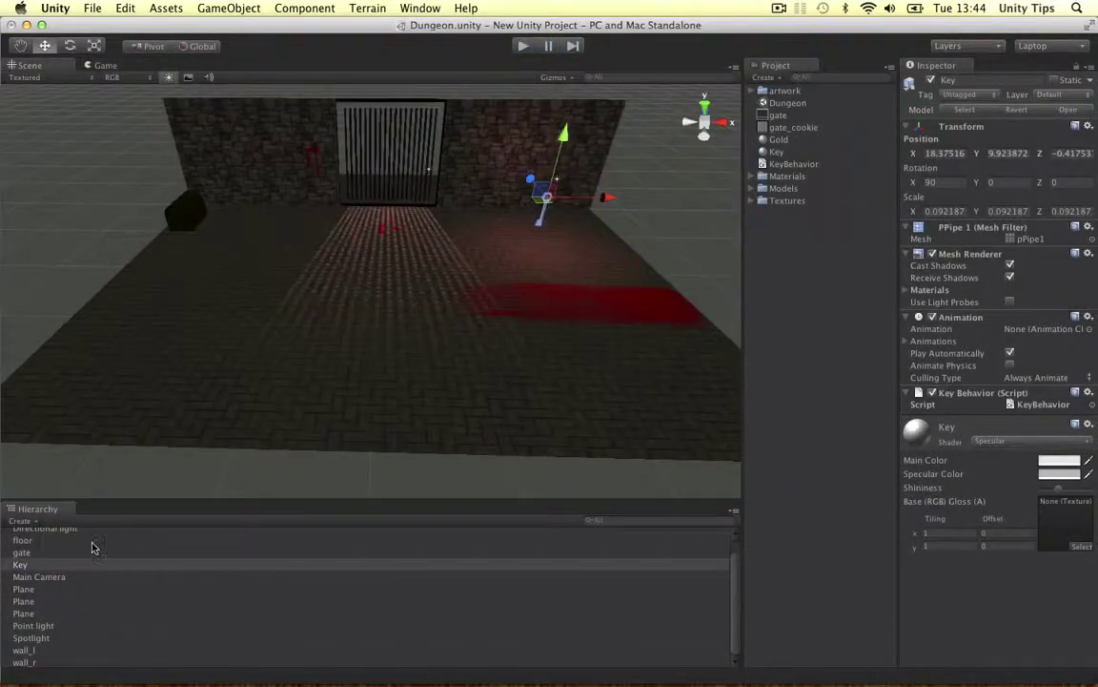
# Lock the Inspector on the Main Camera and move the camera to about X 11.4, Y 10.4, Z -17.1, turned about -20.4° around Y
pyautogui.click(38, 577)
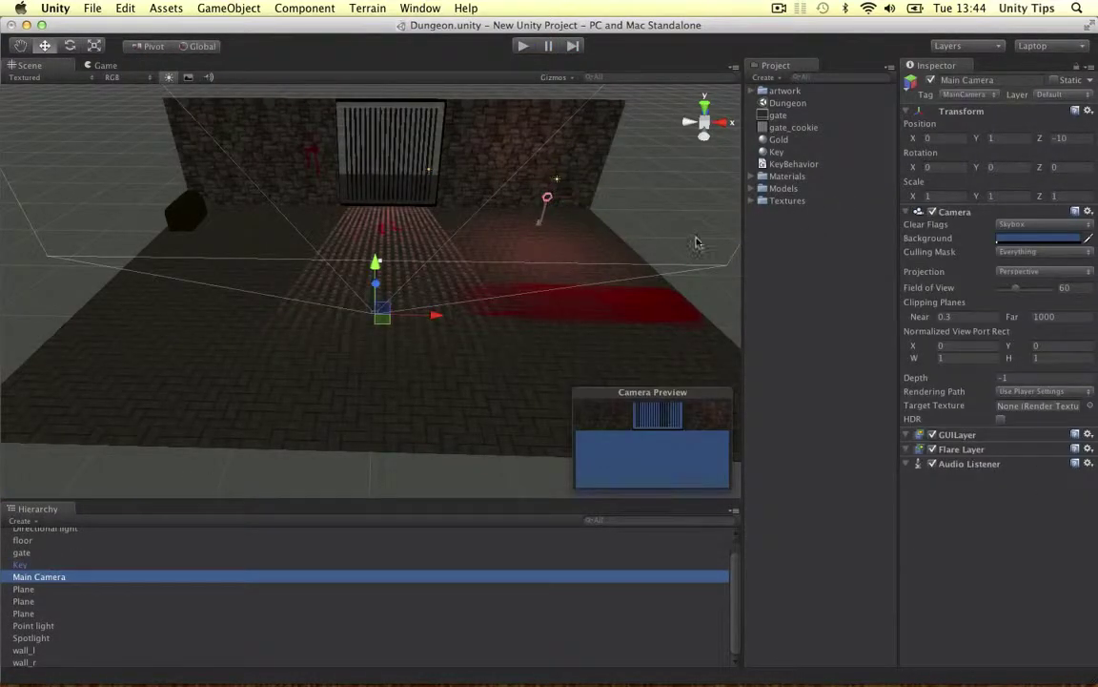
pyautogui.click(1076, 67)
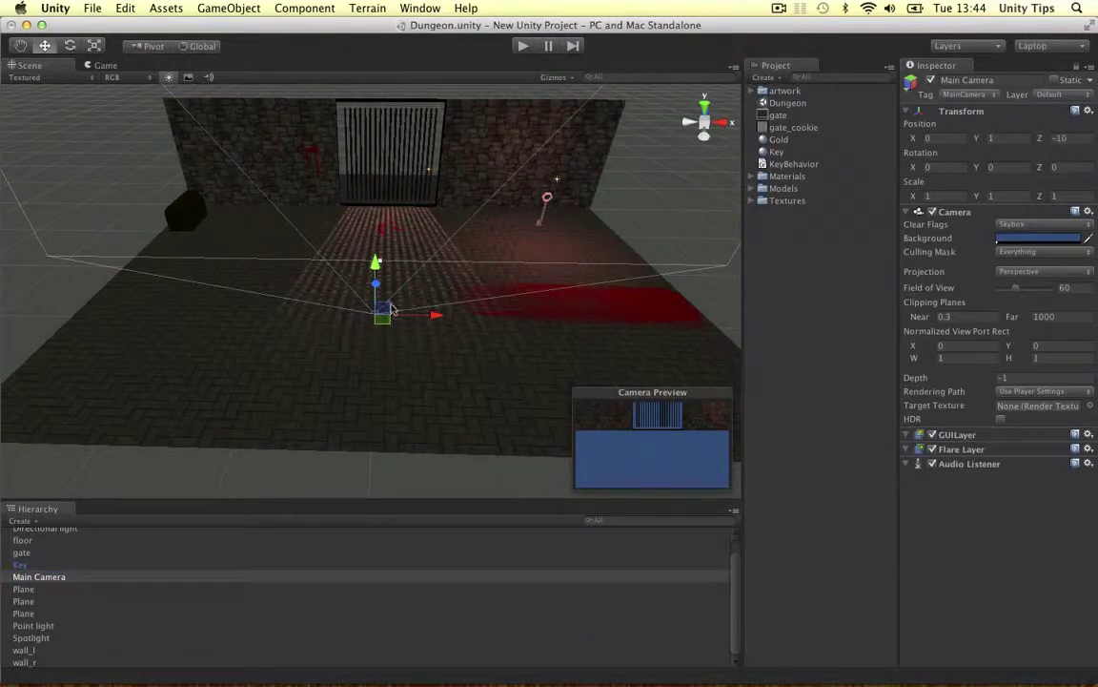
pyautogui.moveTo(375, 278)
pyautogui.mouseDown()
pyautogui.moveTo(377, 239)
pyautogui.moveTo(377, 262)
pyautogui.mouseUp()
pyautogui.keyDown('alt'); pyautogui.moveTo(377, 267); pyautogui.dragTo(322, 241); pyautogui.keyUp('alt')
pyautogui.keyDown('alt'); pyautogui.moveTo(309, 289); pyautogui.dragTo(452, 381); pyautogui.keyUp('alt')
pyautogui.press('e')
pyautogui.press('w')
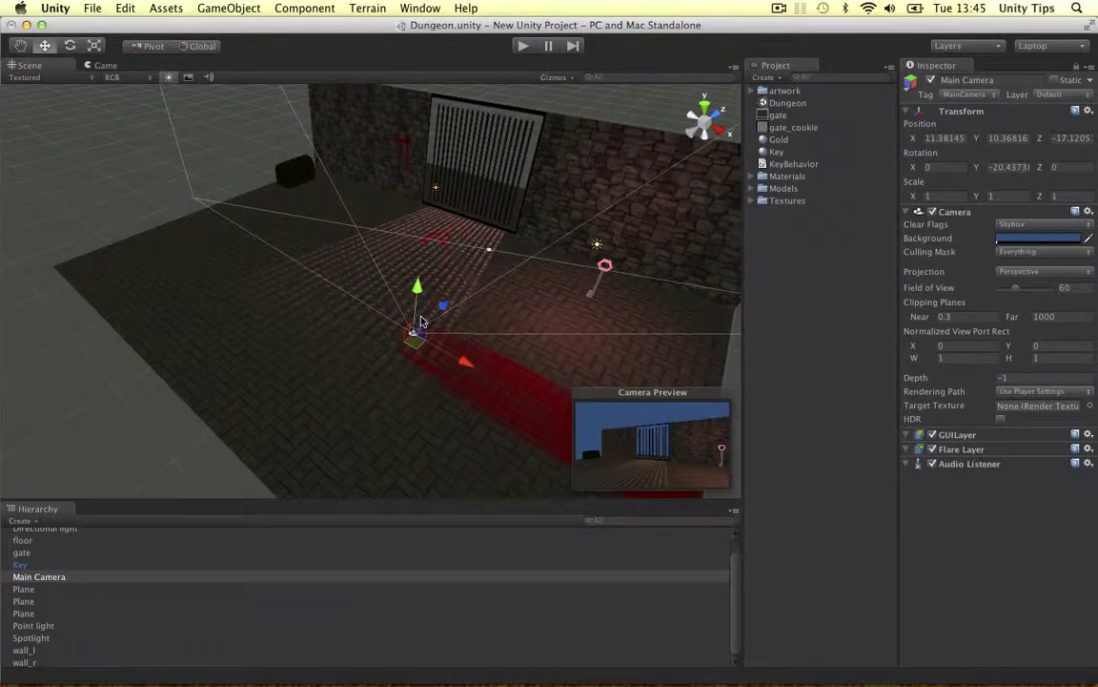
# Tilt the Main Camera down toward the key, move it to about X 14.6, Y 14.1, Z -24.6, and test-play the scene
pyautogui.press('e')
pyautogui.moveTo(448, 311); pyautogui.dragTo(537, 362)
pyautogui.press('w')
pyautogui.moveTo(537, 362); pyautogui.dragTo(468, 326, button='middle')
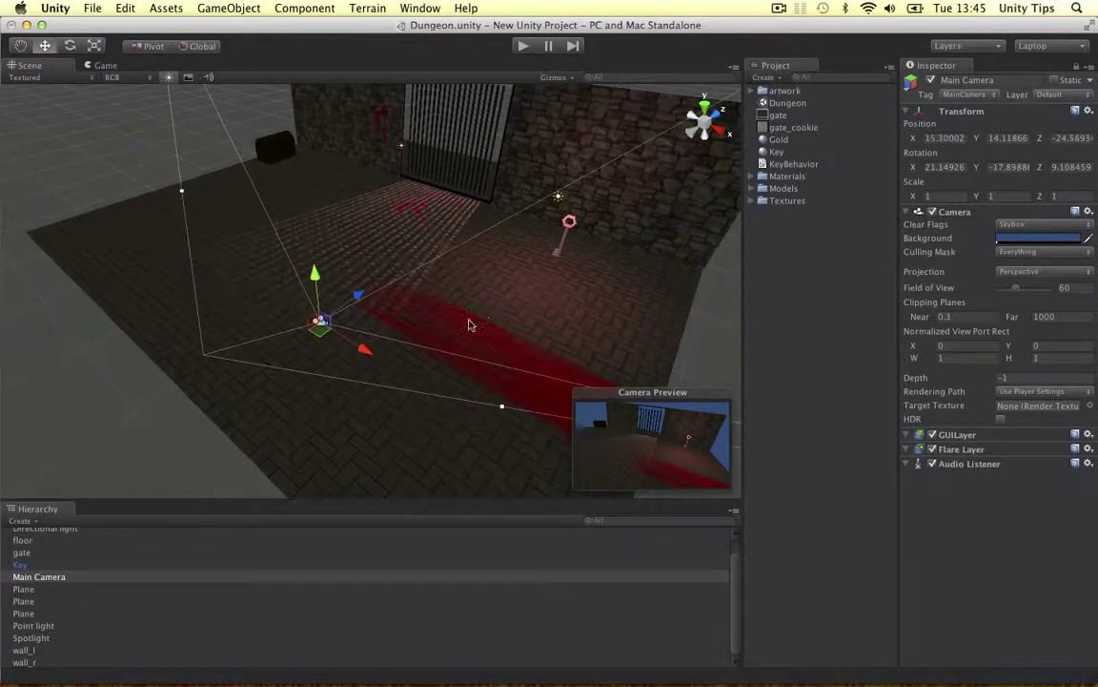
pyautogui.moveTo(365, 349); pyautogui.dragTo(338, 337)
pyautogui.click(128, 176)
pyautogui.keyDown('alt'); pyautogui.moveTo(200, 237); pyautogui.dragTo(412, 230); pyautogui.keyUp('alt')
pyautogui.press('super+p')
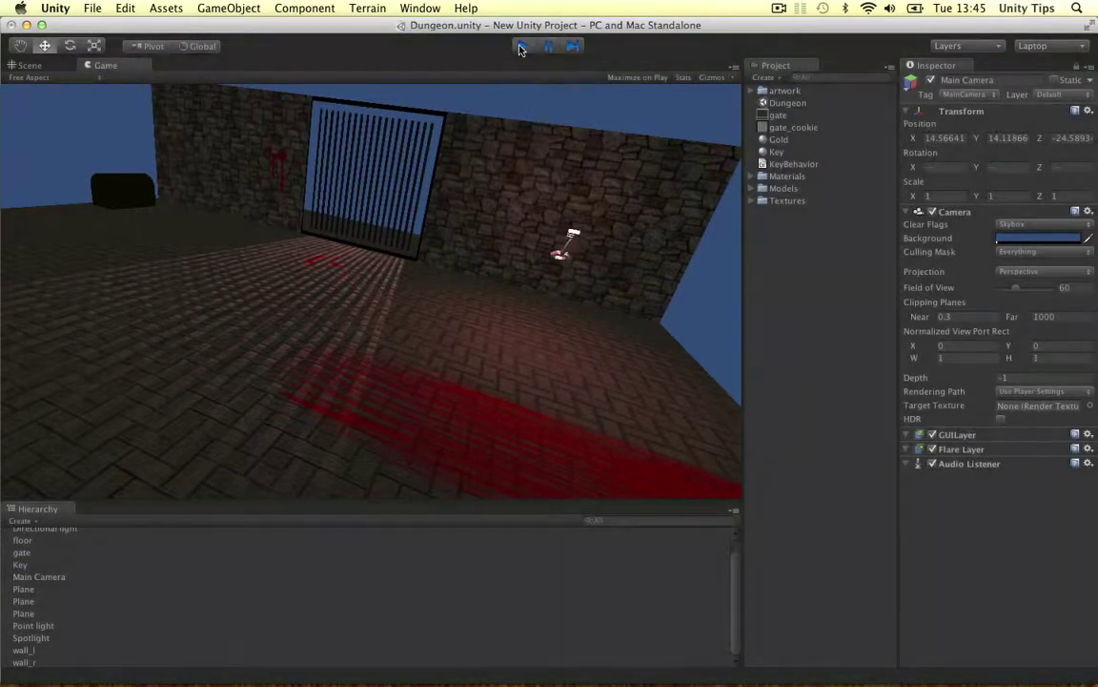
pyautogui.click(522, 45)
# Switch to MonoDevelop, change the Rotate arguments in KeyBehavior to (0, 1, 0), and save the script
pyautogui.hotkey('ctrl', 'Up')
pyautogui.click(711, 233)
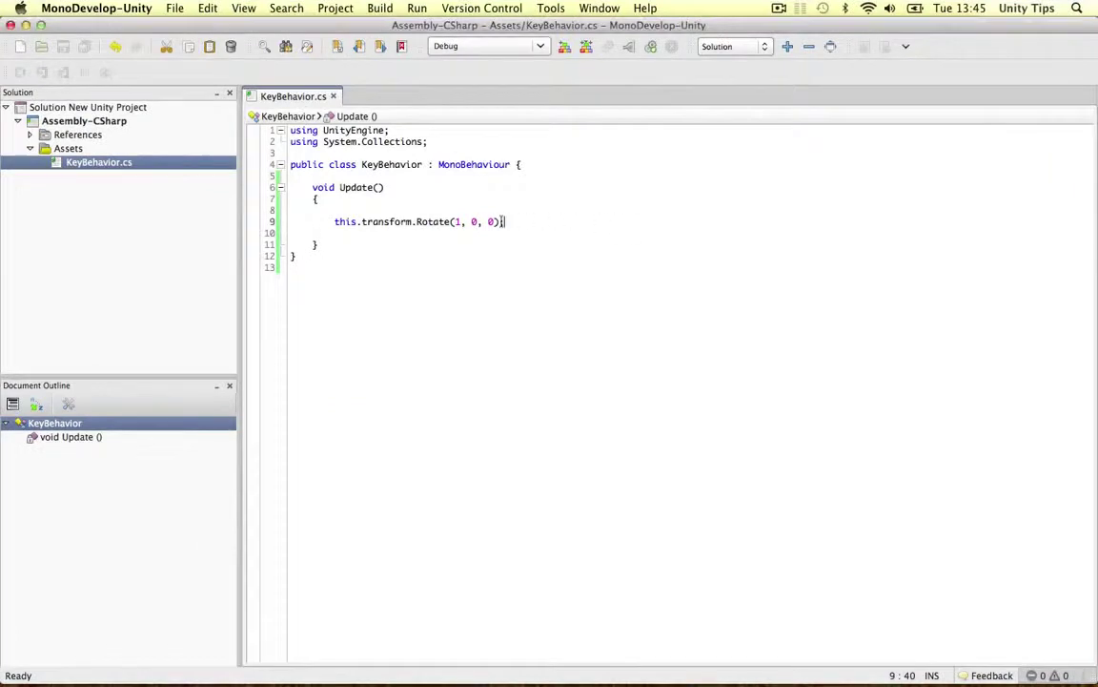
pyautogui.doubleClick(475, 221)
pyautogui.write('1')
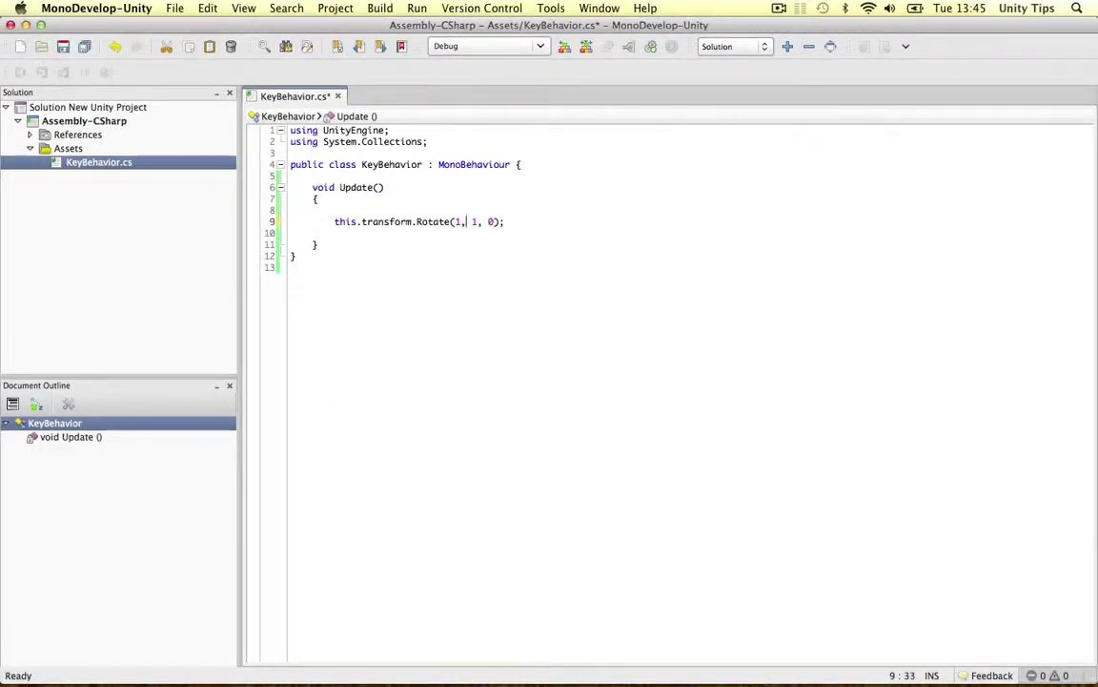
pyautogui.press('super+s')
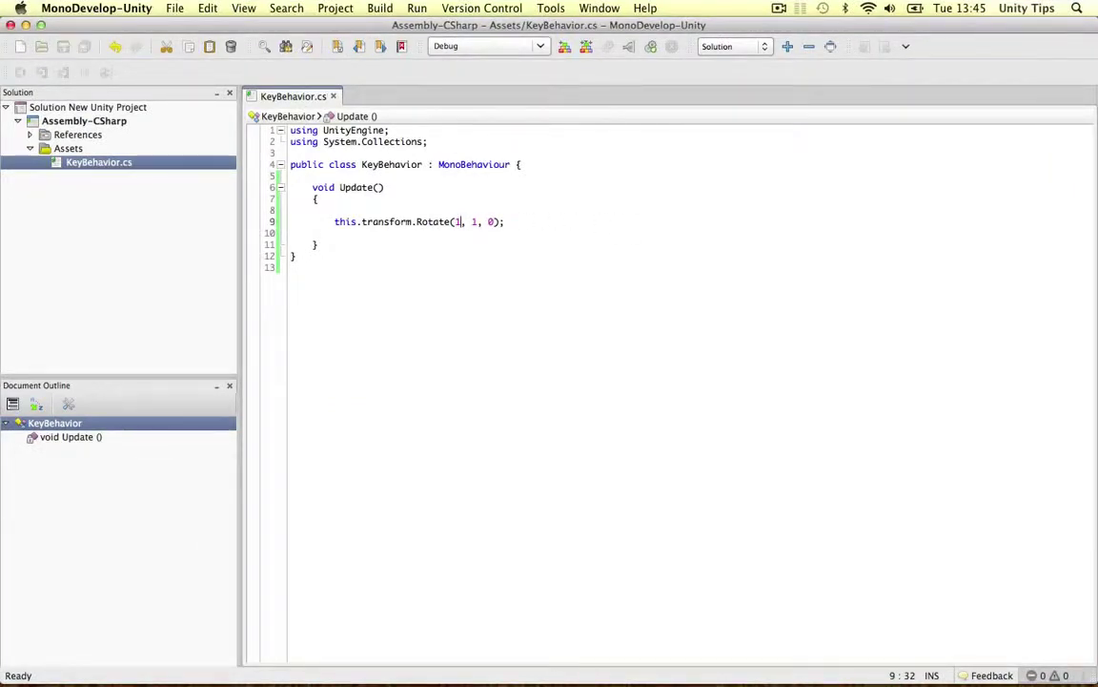
pyautogui.press('BackSpace')
pyautogui.write('0')
pyautogui.press('super+s')
# Return to Unity and play the scene to check the key's rotation around Y, then stop it
pyautogui.moveTo(1, 1)
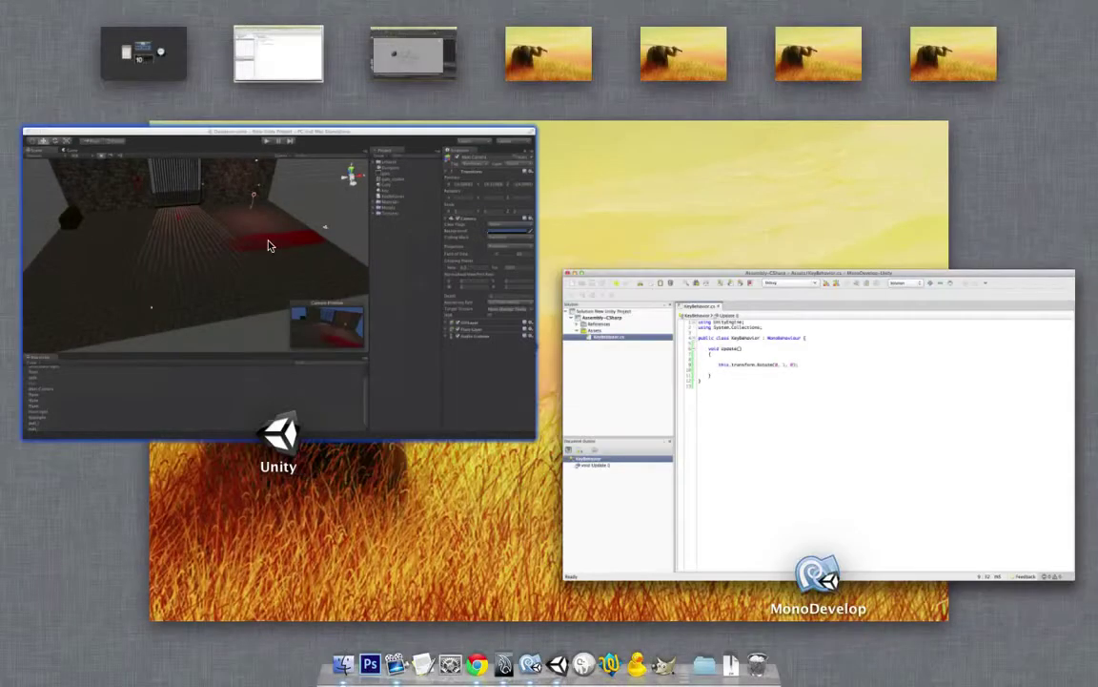
pyautogui.click(270, 242)
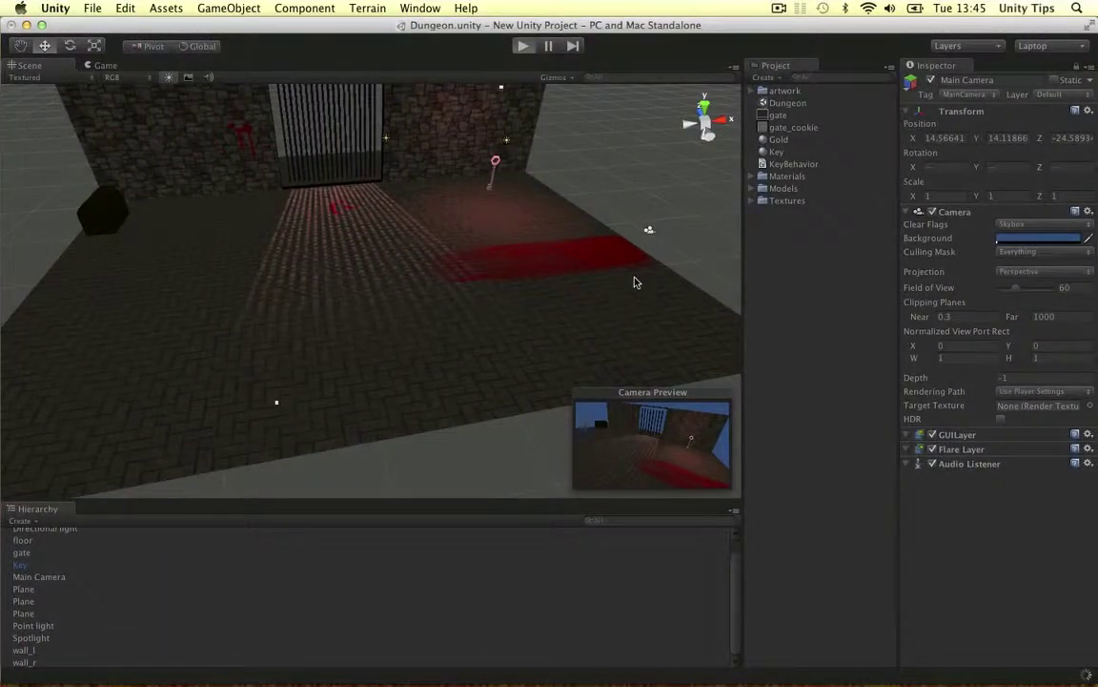
pyautogui.press('super+p')
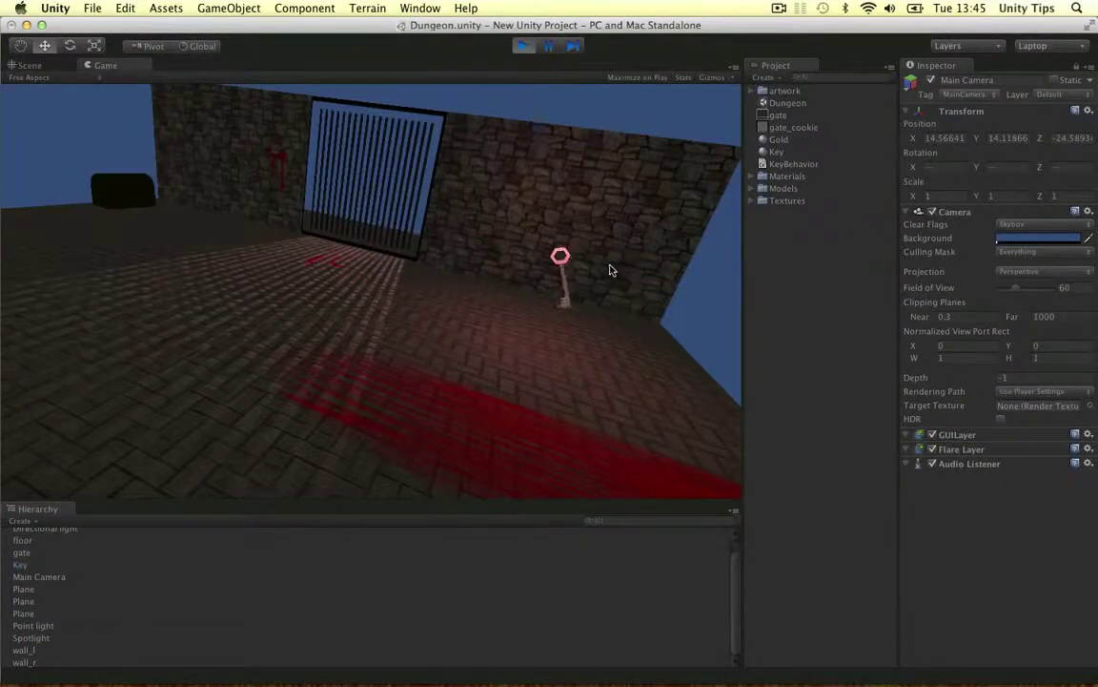
pyautogui.click(522, 46)
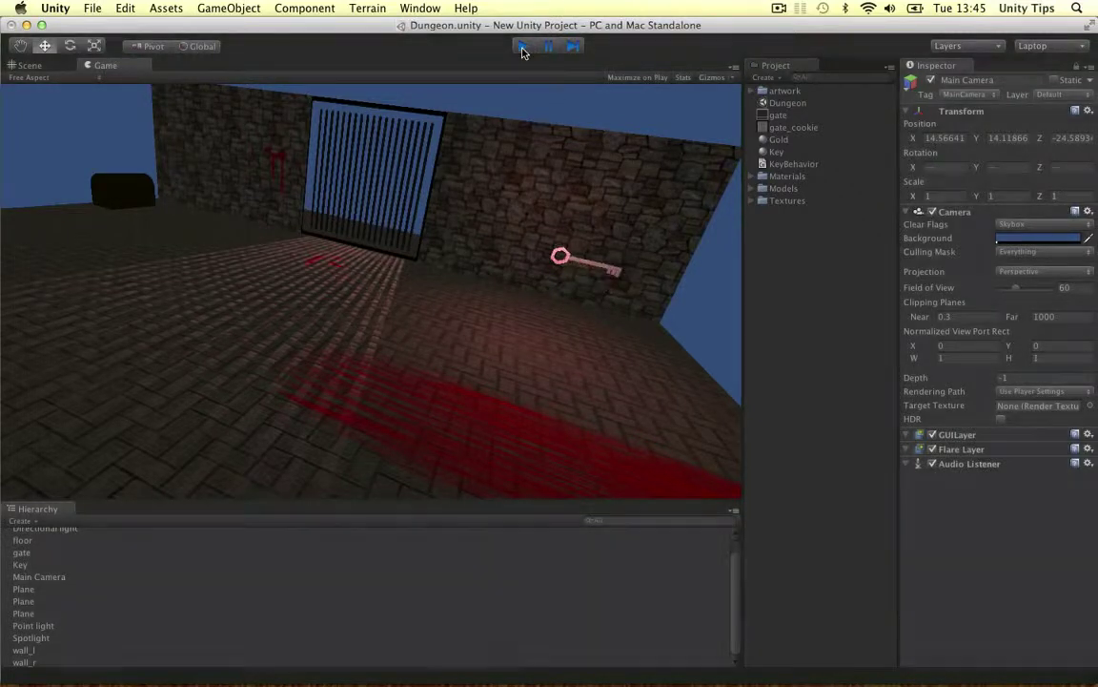
# Switch to MonoDevelop, set the Rotate arguments in KeyBehavior to (0, 0, 1), and save the script
pyautogui.hotkey('ctrl', 'Up')
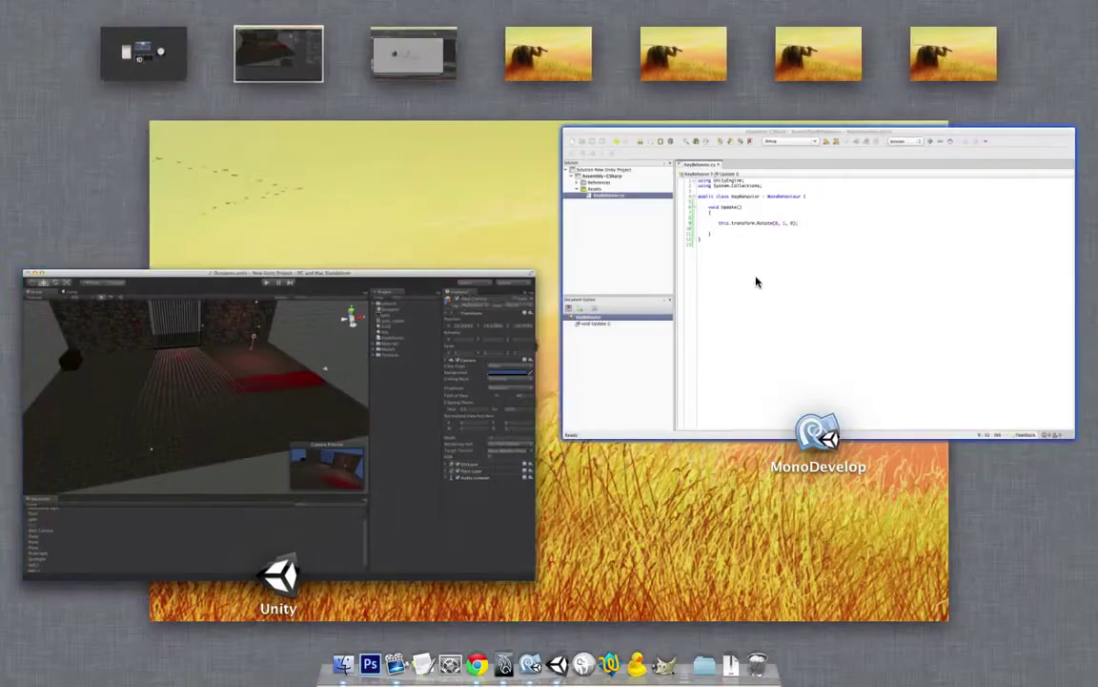
pyautogui.click(755, 282)
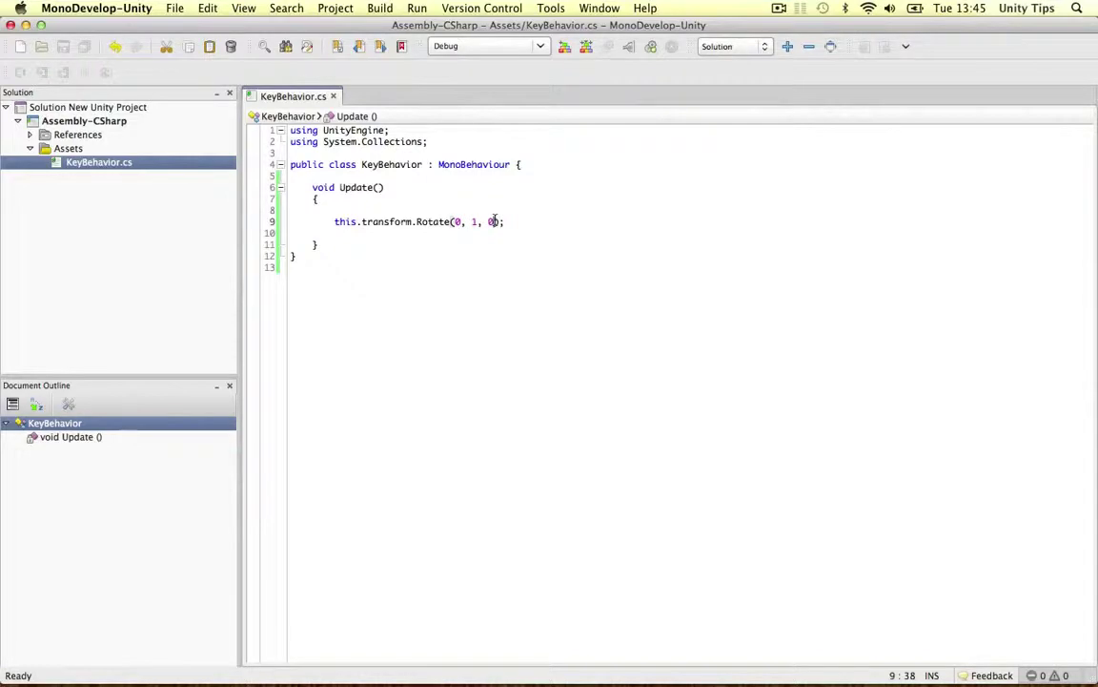
pyautogui.press('BackSpace')
pyautogui.write('1')
pyautogui.press('Left')
pyautogui.press('Left')
pyautogui.press('BackSpace')
pyautogui.write('0')
pyautogui.press('super+s')
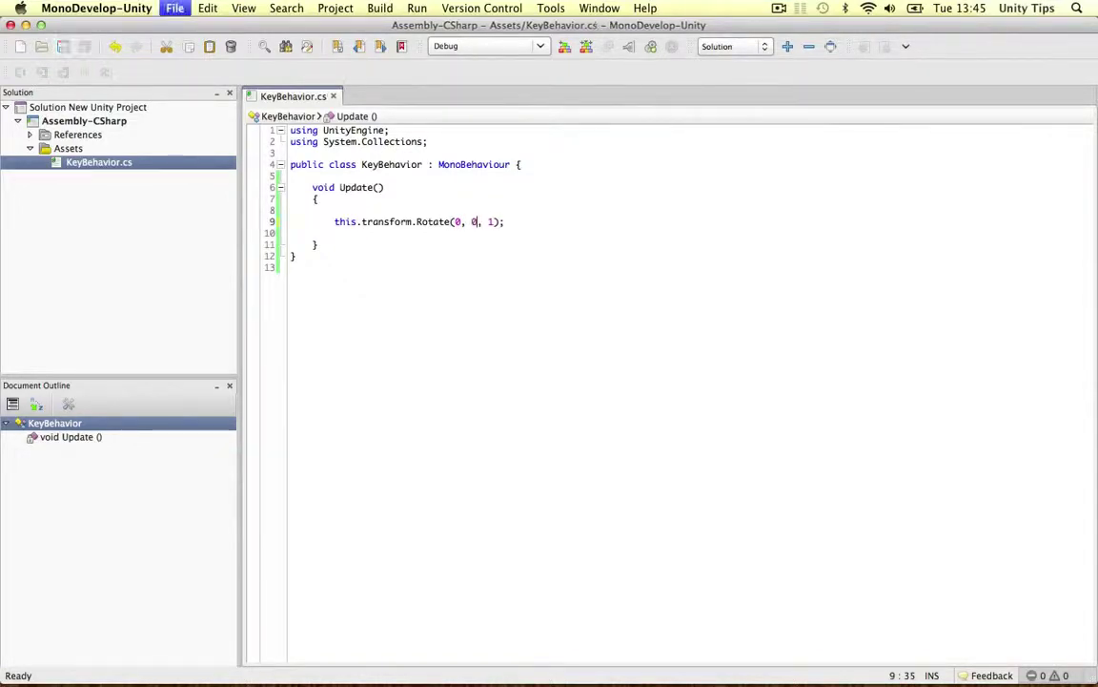
# Return to Unity and play the scene to check the key's rotation around Z, then stop it
pyautogui.hotkey('ctrl', 'Up')
pyautogui.click(270, 186)
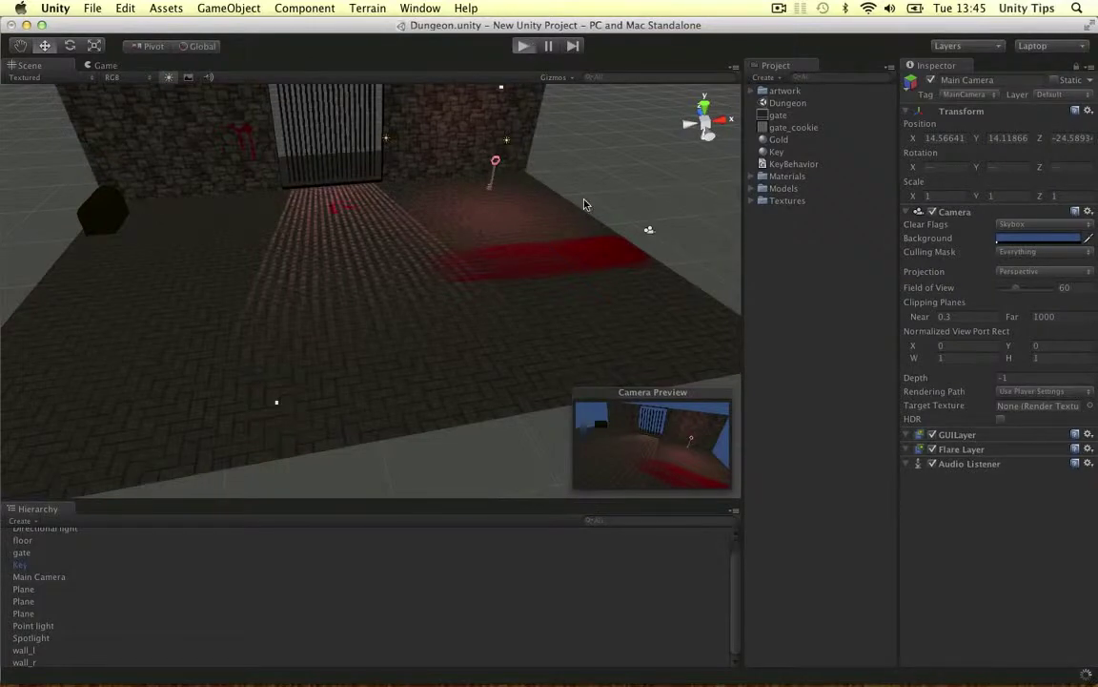
pyautogui.press('super+p')
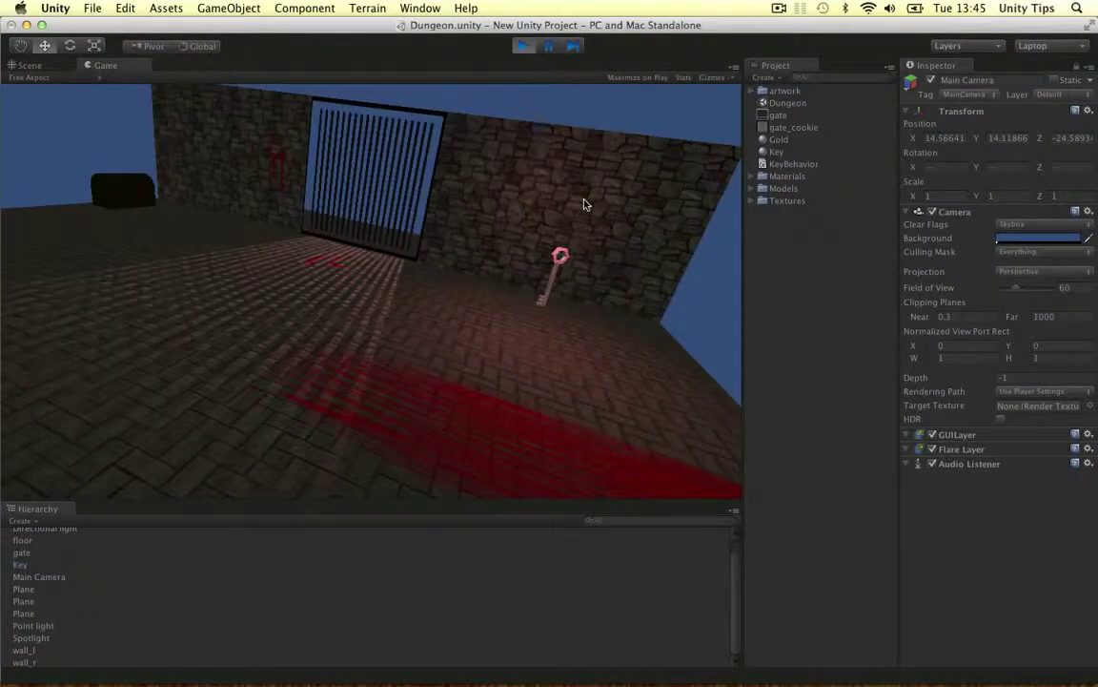
pyautogui.click(523, 47)
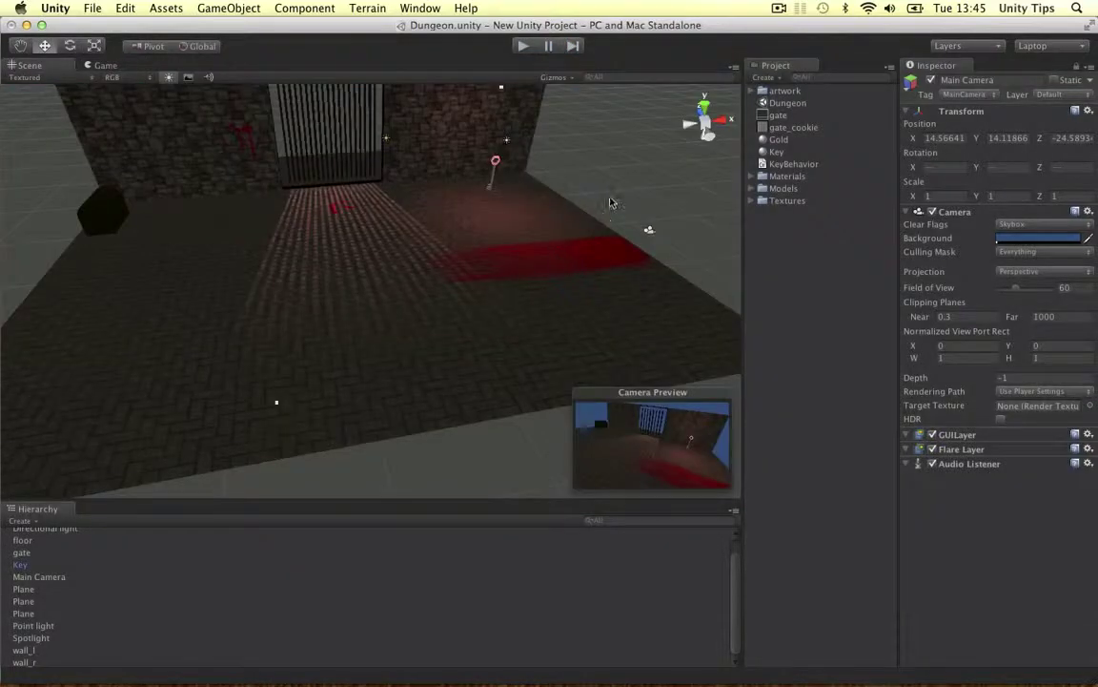
pyautogui.hotkey('ctrl', 'Right')
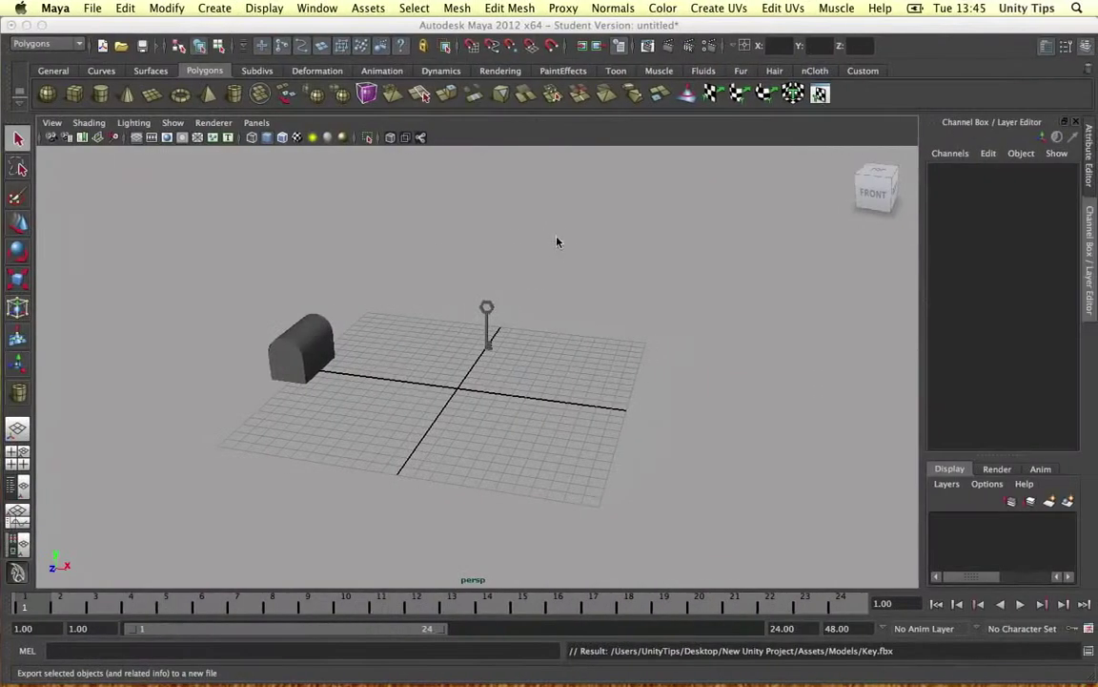
pyautogui.hotkey('ctrl', 'Left')
# Switch to MonoDevelop, set the third Rotate argument in KeyBehavior to 2, and save the script
pyautogui.moveTo(2, 5)
pyautogui.click(632, 232)
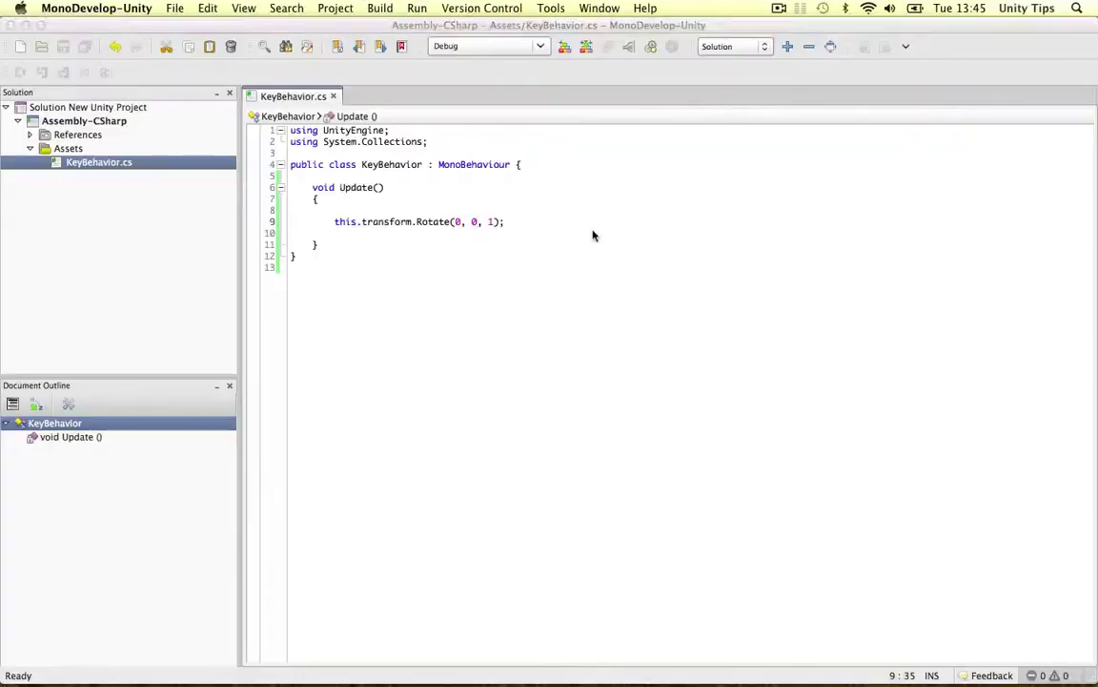
pyautogui.press('BackSpace')
pyautogui.write('2')
pyautogui.press('super+s')
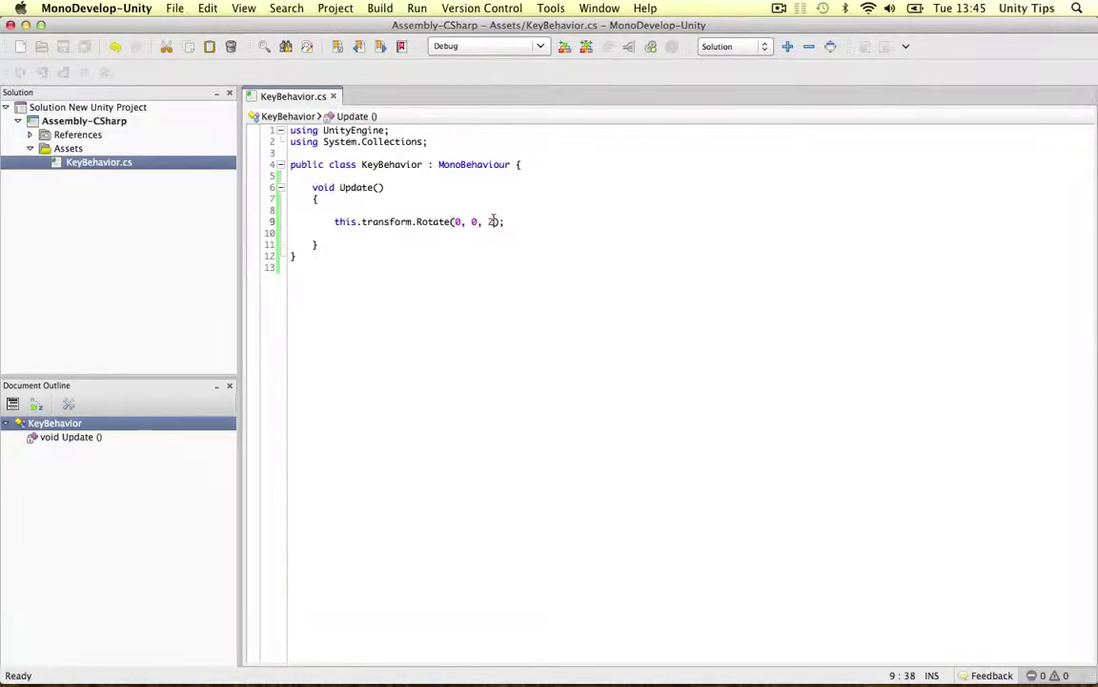
# Return to Unity and play the scene to check the key's new rotation speed, then stop it
pyautogui.moveTo(2, 4)
pyautogui.click(245, 142)
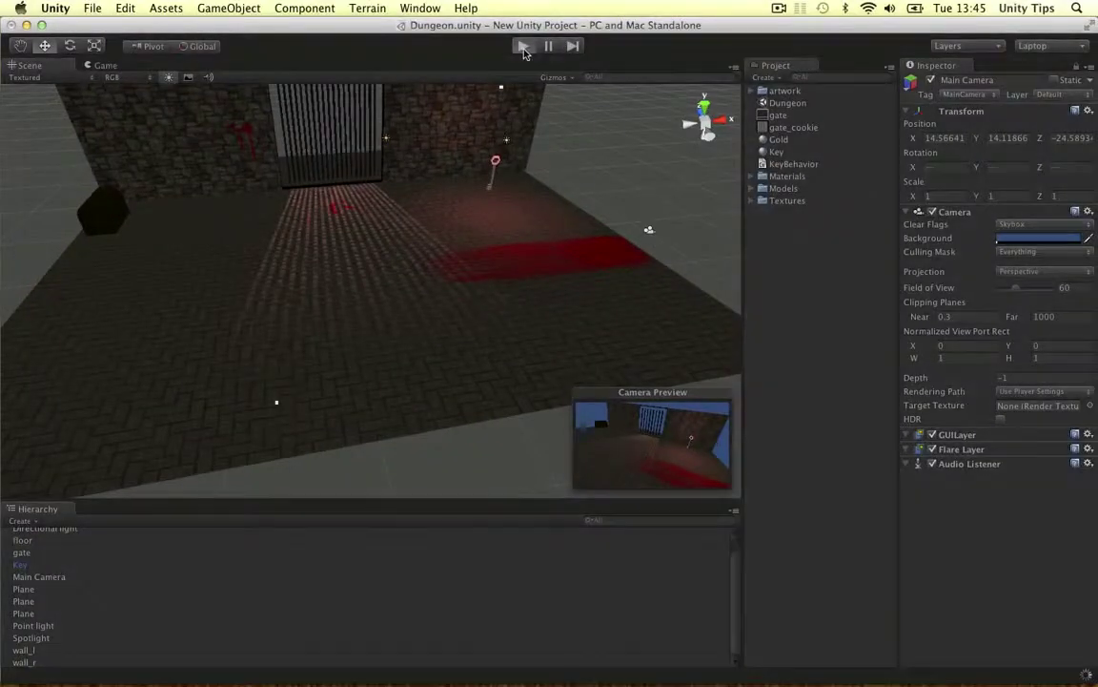
pyautogui.press('super+p')
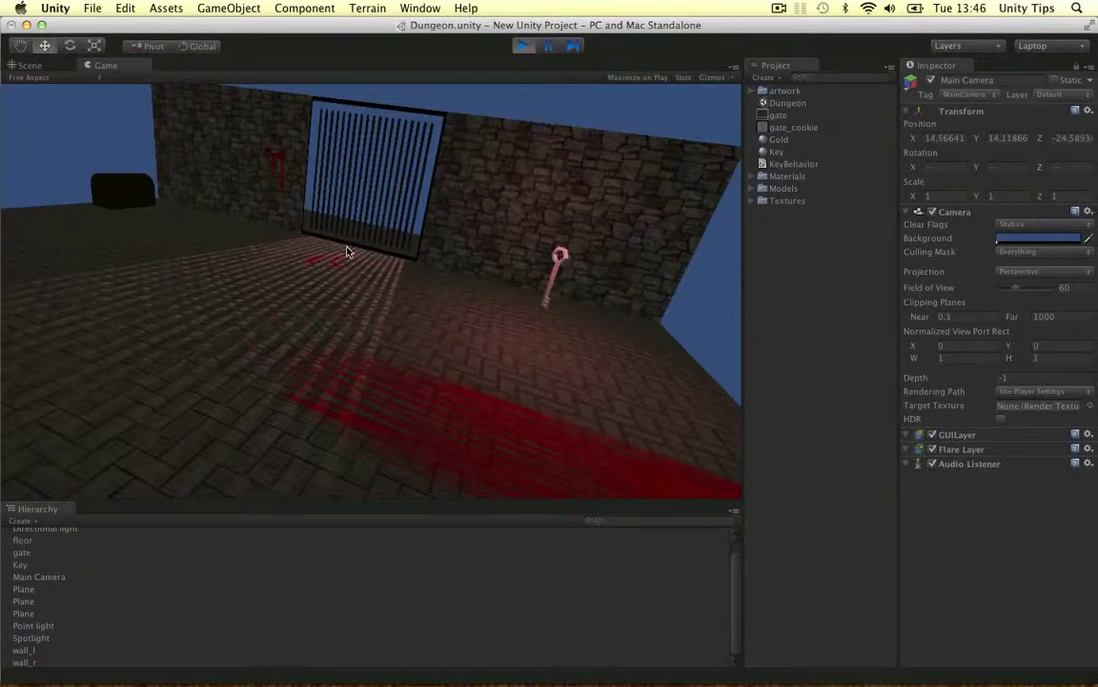
pyautogui.click(526, 47)
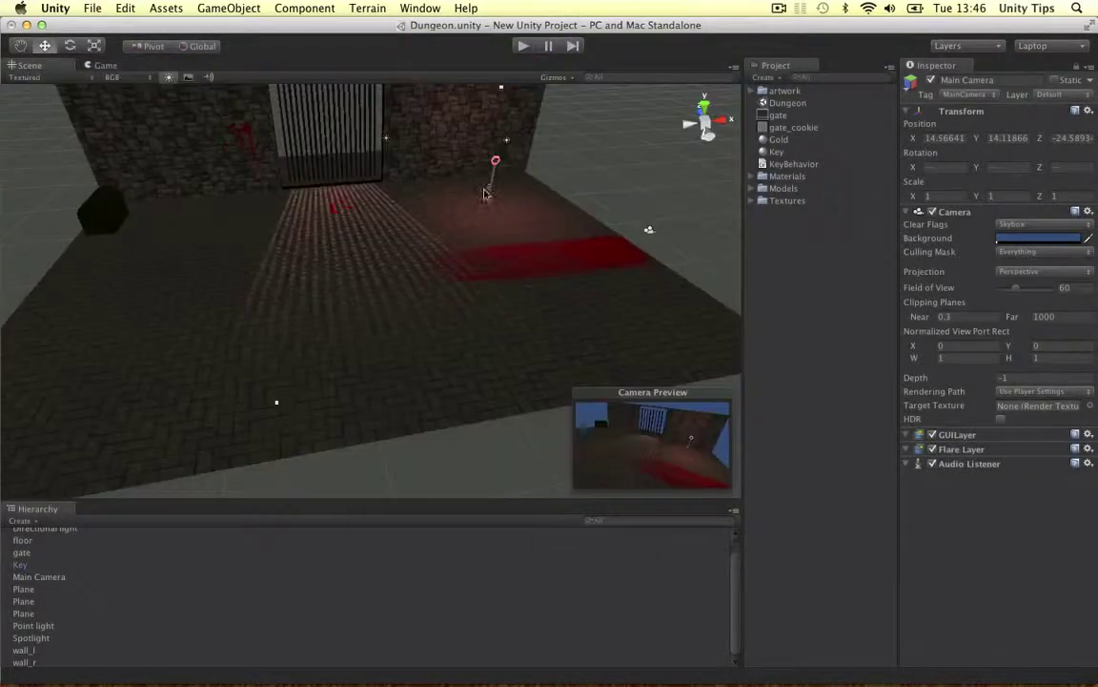
# Move the Key object farther toward the right end of the back wall and save the scene
pyautogui.click(496, 168)
pyautogui.click(496, 167)
pyautogui.keyDown('alt'); pyautogui.moveTo(645, 158); pyautogui.dragTo(640, 196); pyautogui.keyUp('alt')
pyautogui.moveTo(594, 166); pyautogui.dragTo(588, 150)
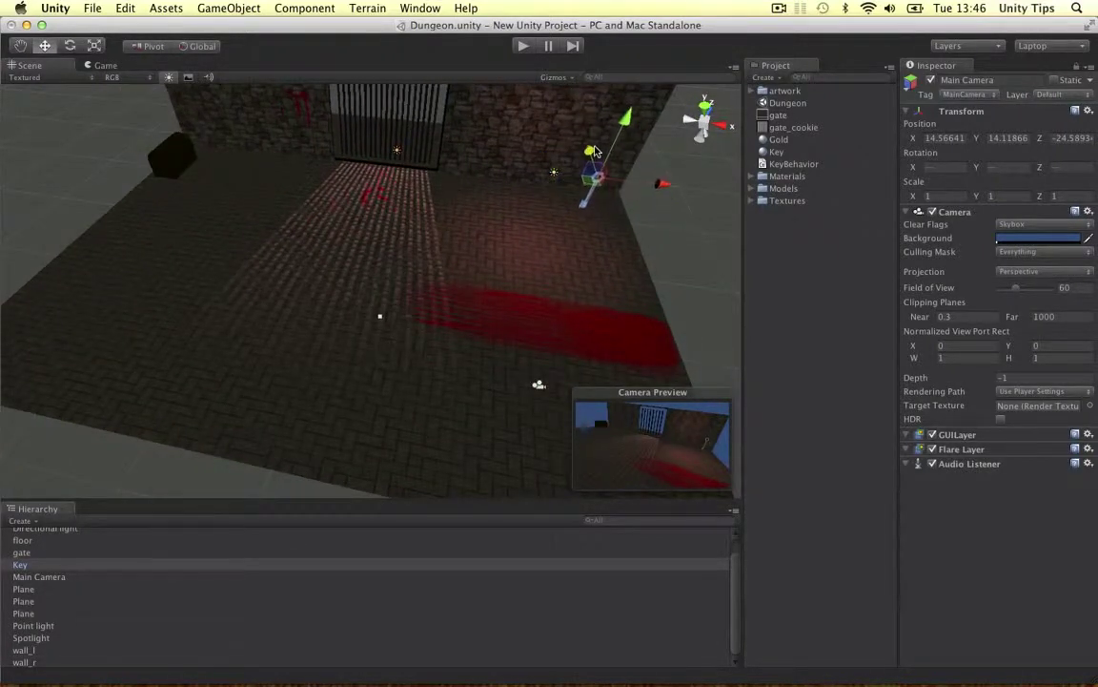
pyautogui.click(671, 236)
pyautogui.keyDown('alt'); pyautogui.moveTo(283, 268); pyautogui.dragTo(487, 218); pyautogui.keyUp('alt')
pyautogui.press('super+s')
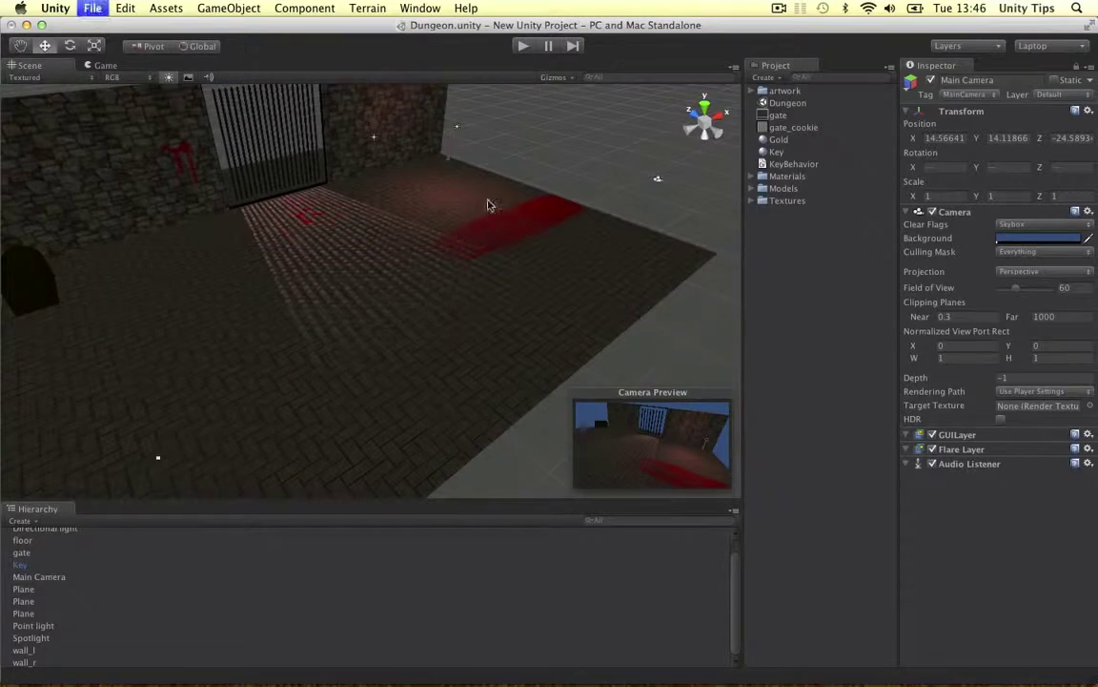
pyautogui.keyDown('alt'); pyautogui.moveTo(473, 168); pyautogui.dragTo(519, 140); pyautogui.keyUp('alt')
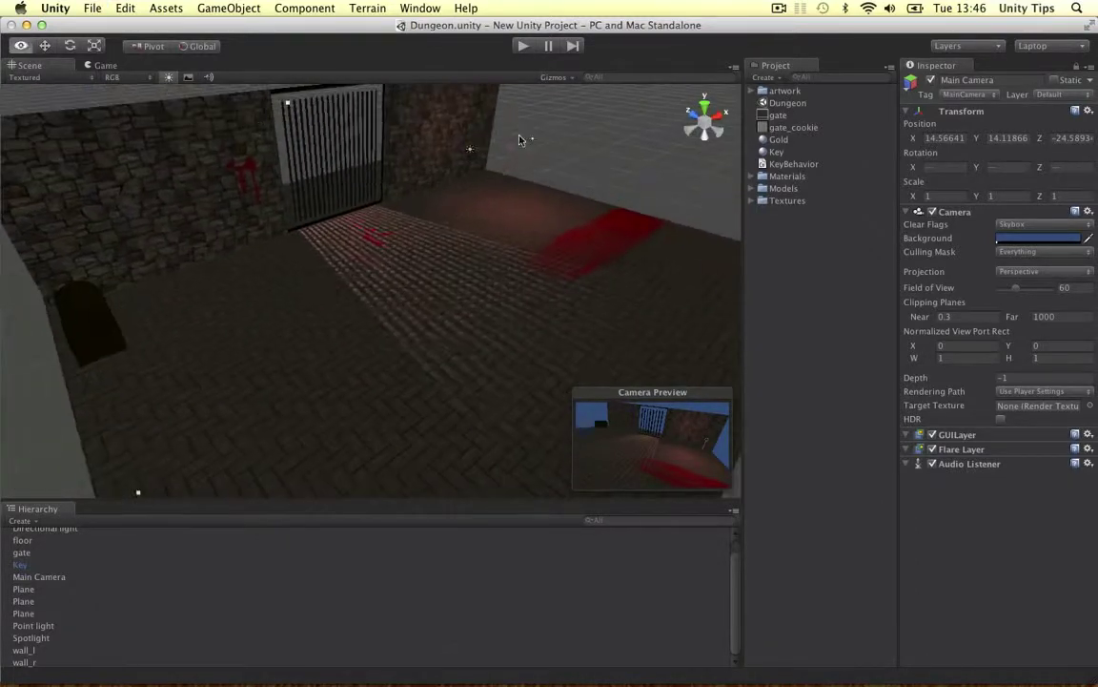
pyautogui.click(707, 210)
pyautogui.keyDown('alt'); pyautogui.moveTo(505, 190); pyautogui.dragTo(457, 230); pyautogui.keyUp('alt')
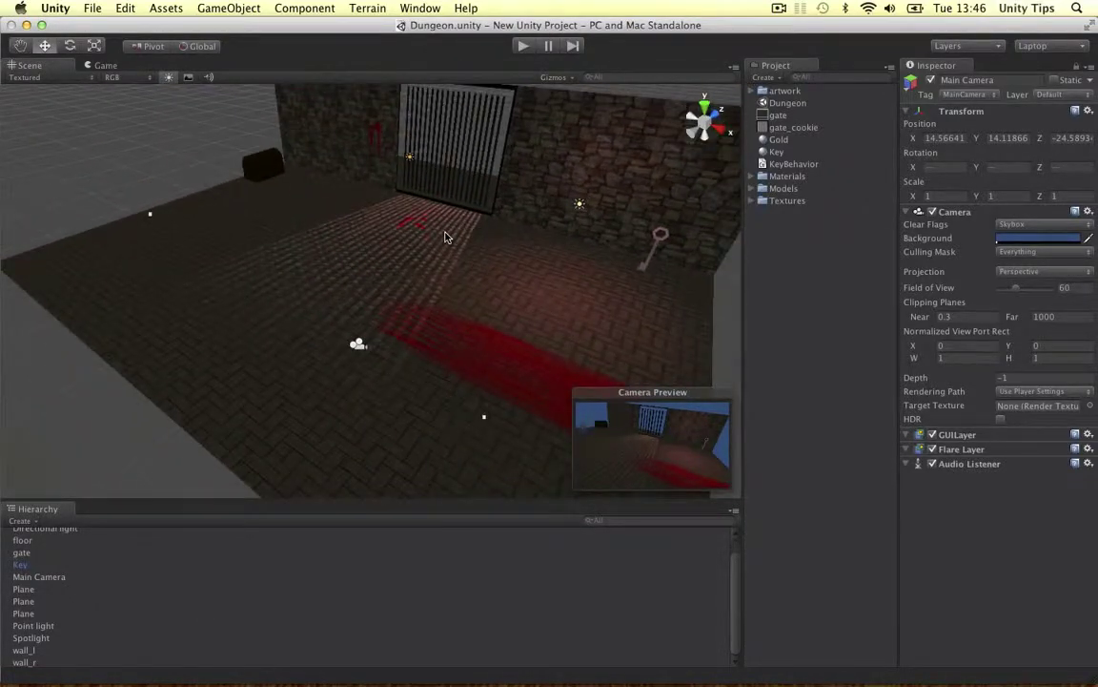